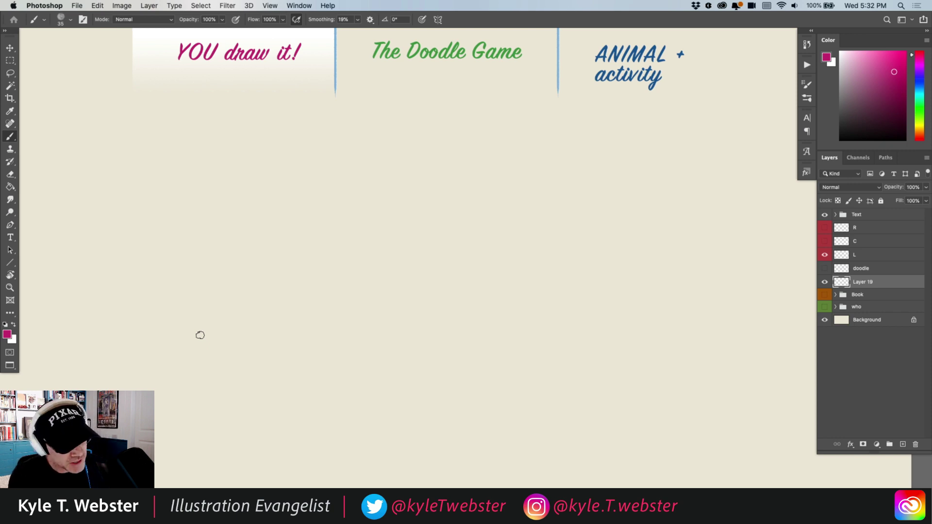
pyautogui.moveTo(268, 202); pyautogui.dragTo(250, 246)
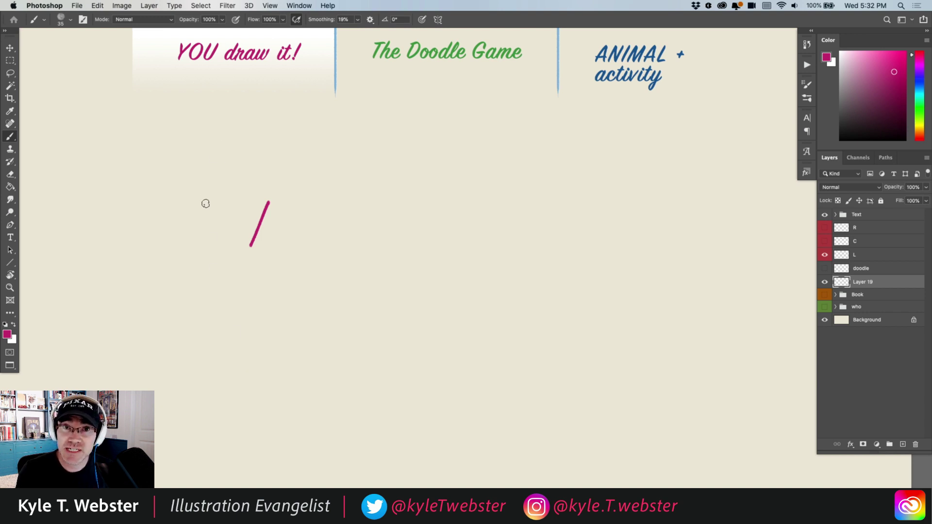
pyautogui.moveTo(208, 203)
pyautogui.mouseDown()
pyautogui.moveTo(186, 195)
pyautogui.moveTo(183, 224)
pyautogui.mouseUp()
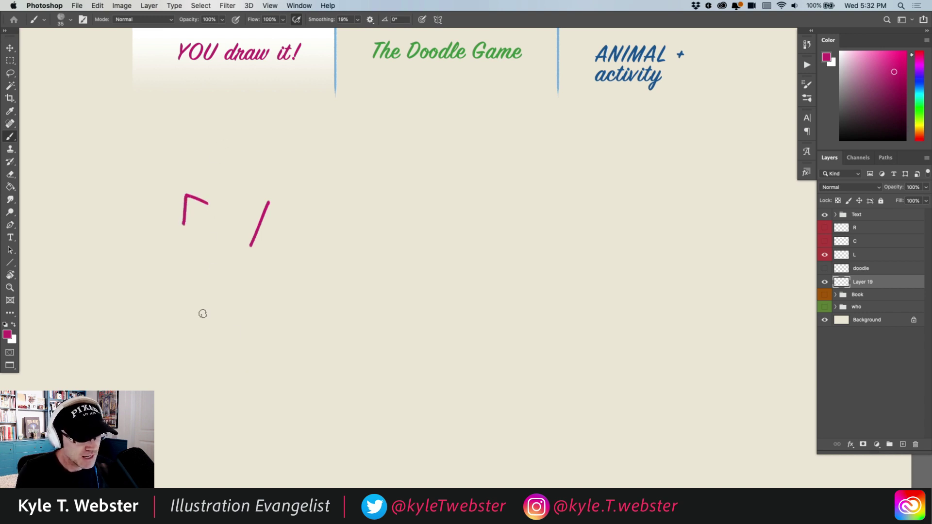
pyautogui.moveTo(199, 262)
pyautogui.mouseDown()
pyautogui.moveTo(178, 269)
pyautogui.moveTo(193, 328)
pyautogui.mouseUp()
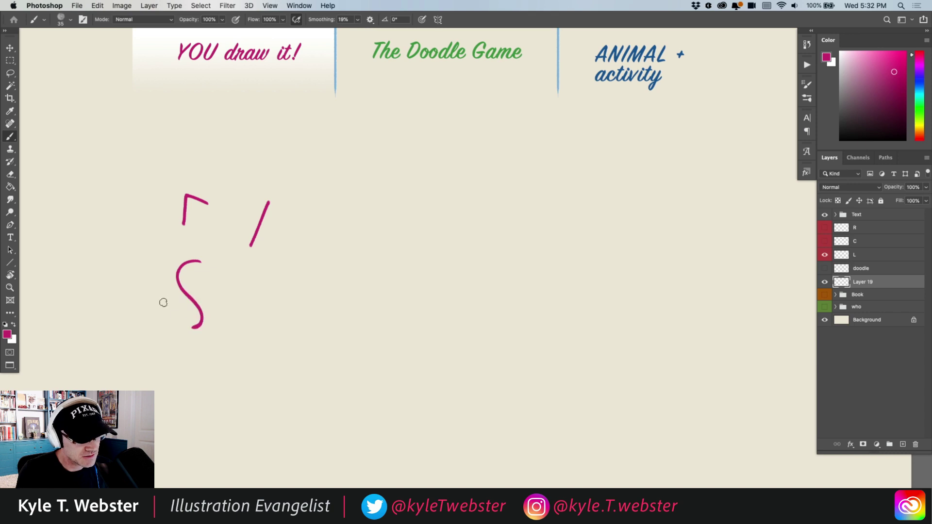
pyautogui.moveTo(166, 293); pyautogui.dragTo(140, 309)
pyautogui.moveTo(144, 236); pyautogui.dragTo(121, 287)
pyautogui.moveTo(180, 368); pyautogui.dragTo(155, 363)
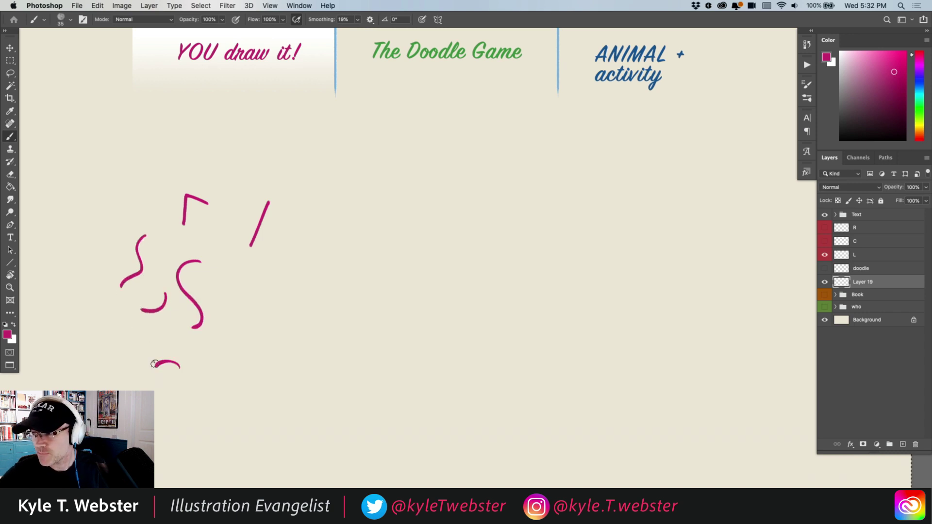
pyautogui.press('Delete')
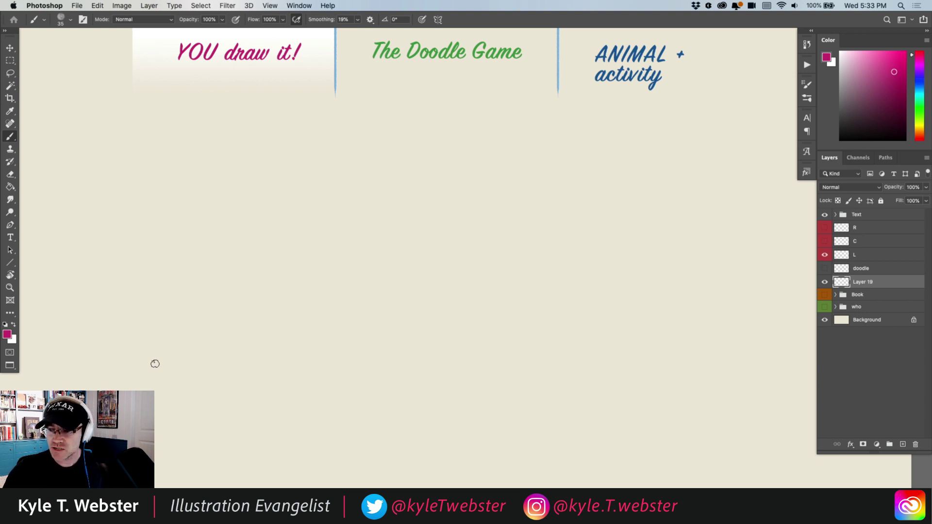
# - Draw a magenta zigzag of two joined V shapes and a horizontal line across its top that extends past both ends
pyautogui.moveTo(281, 229)
pyautogui.mouseDown()
pyautogui.moveTo(283, 240)
pyautogui.moveTo(285, 230)
pyautogui.mouseUp()
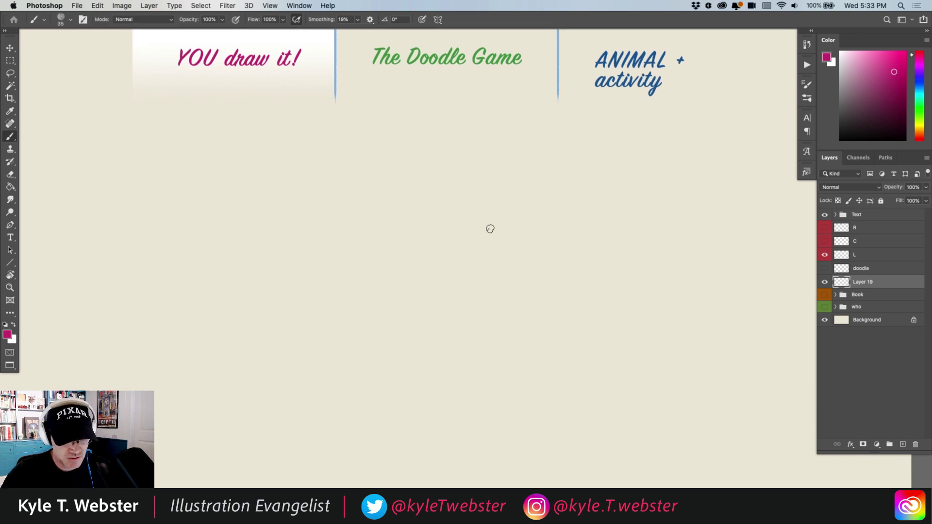
pyautogui.moveTo(494, 224)
pyautogui.mouseDown()
pyautogui.moveTo(480, 241)
pyautogui.moveTo(466, 225)
pyautogui.mouseUp()
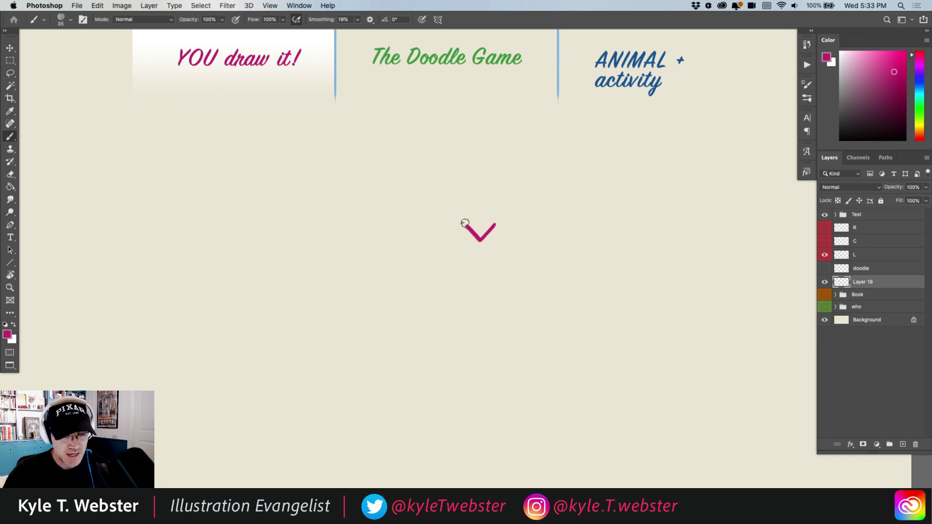
pyautogui.moveTo(465, 227)
pyautogui.mouseDown()
pyautogui.moveTo(448, 242)
pyautogui.moveTo(433, 225)
pyautogui.mouseUp()
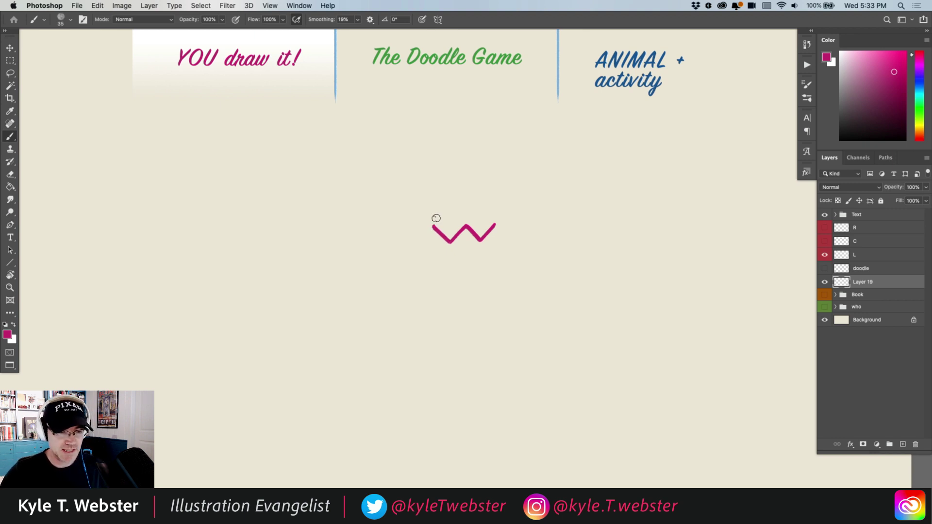
pyautogui.scroll(2, 366, 286)
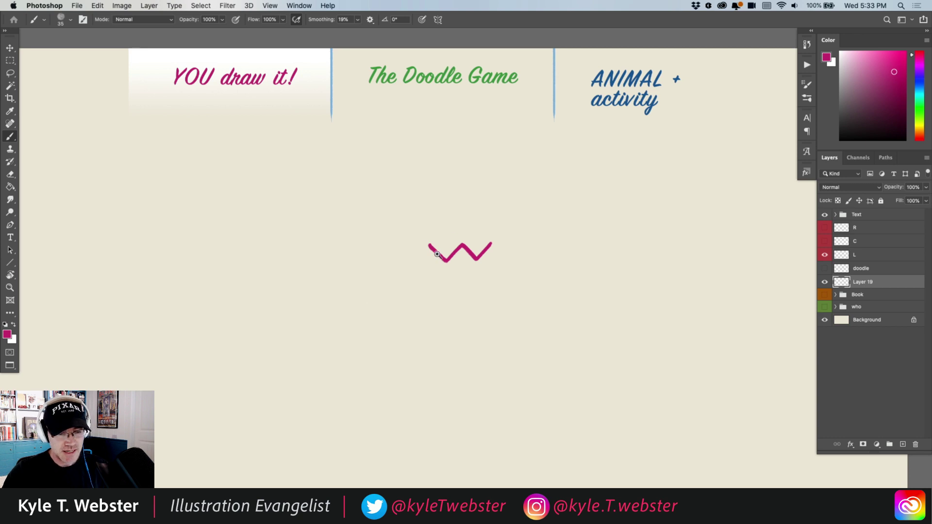
pyautogui.scroll(3, 437, 254)
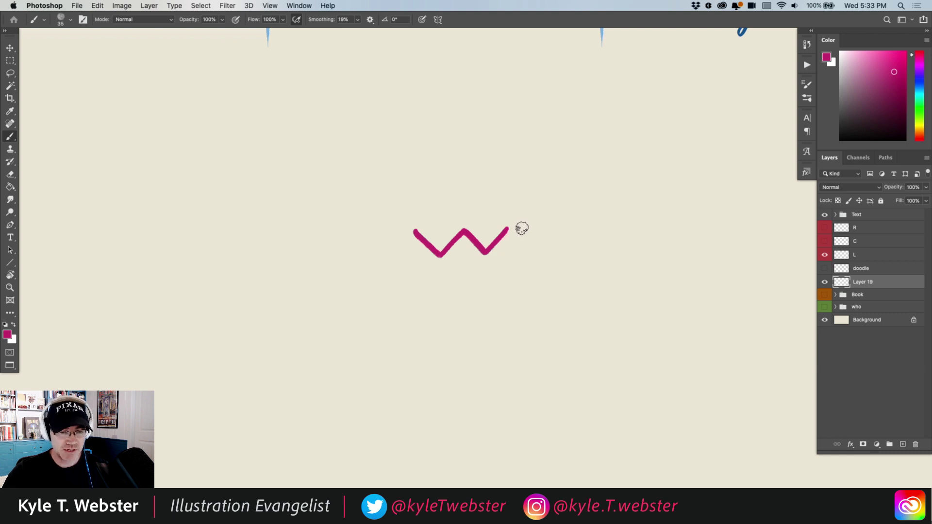
pyautogui.moveTo(521, 228); pyautogui.dragTo(400, 230)
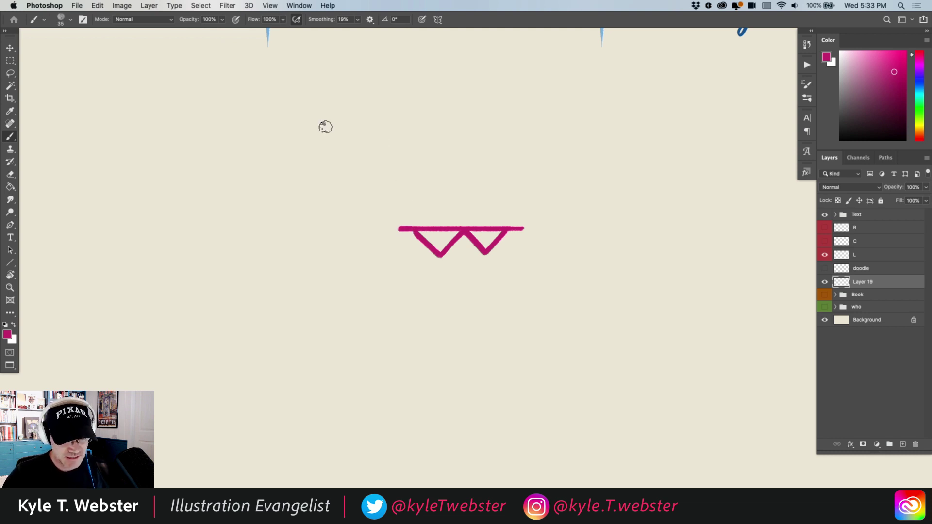
pyautogui.moveTo(516, 229); pyautogui.dragTo(527, 227)
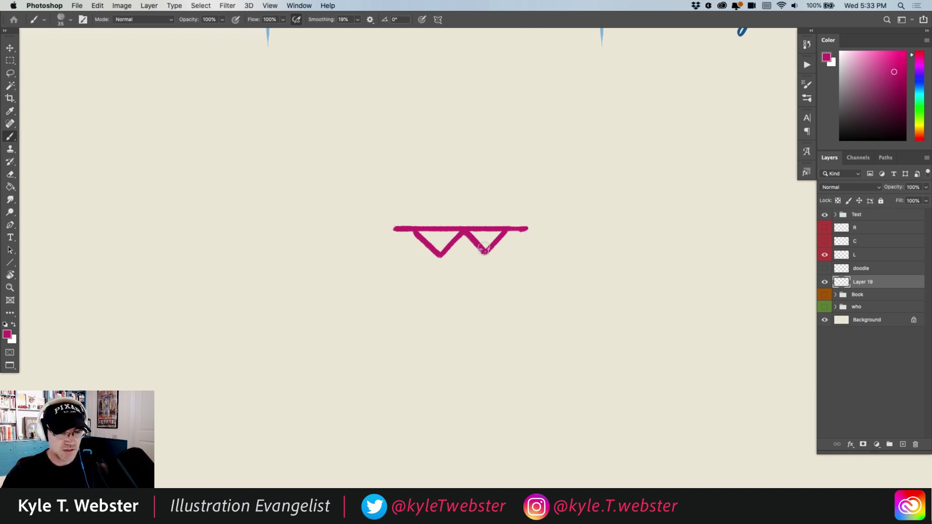
# - Build a wide, shallow rectangle on the horizontal line by drawing two short vertical sides and a closing top edge
pyautogui.moveTo(385, 252); pyautogui.dragTo(356, 241)
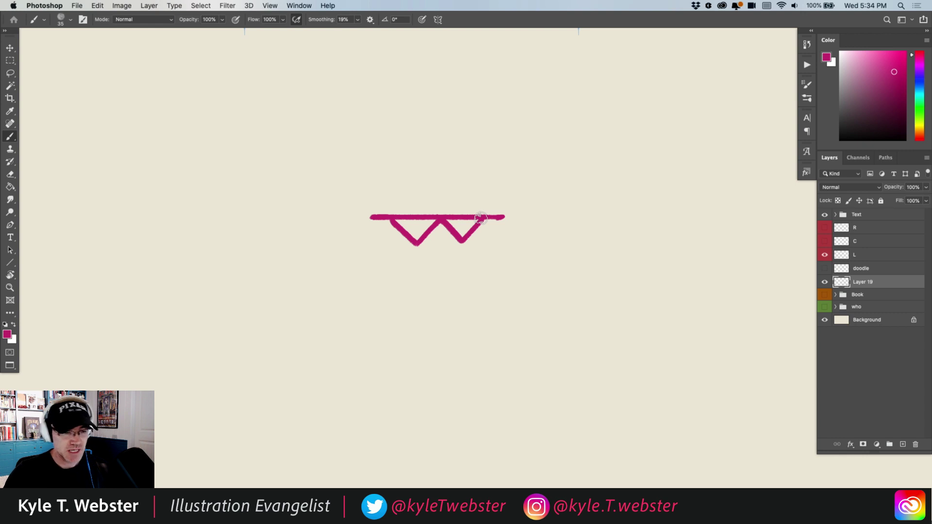
pyautogui.moveTo(368, 229)
pyautogui.mouseDown()
pyautogui.moveTo(356, 208)
pyautogui.moveTo(352, 278)
pyautogui.mouseUp()
pyautogui.moveTo(488, 236); pyautogui.dragTo(487, 199)
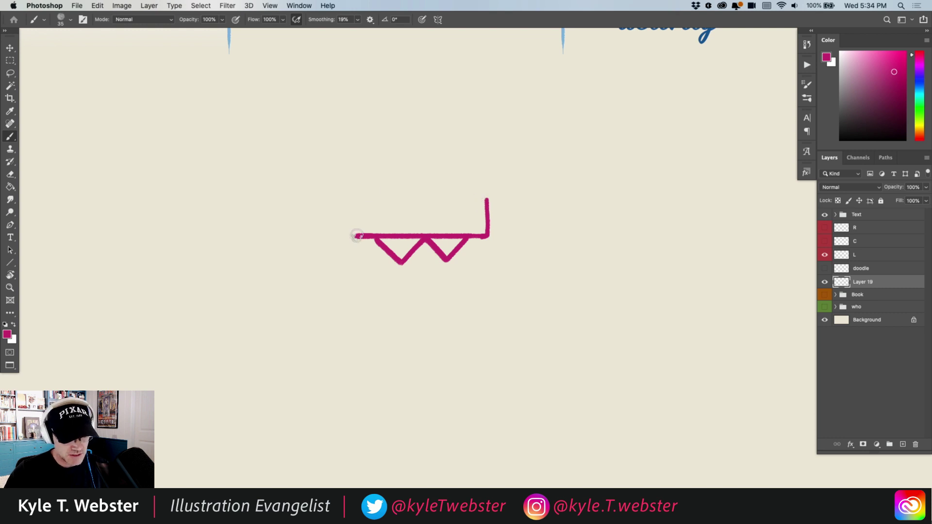
pyautogui.moveTo(356, 236); pyautogui.dragTo(356, 199)
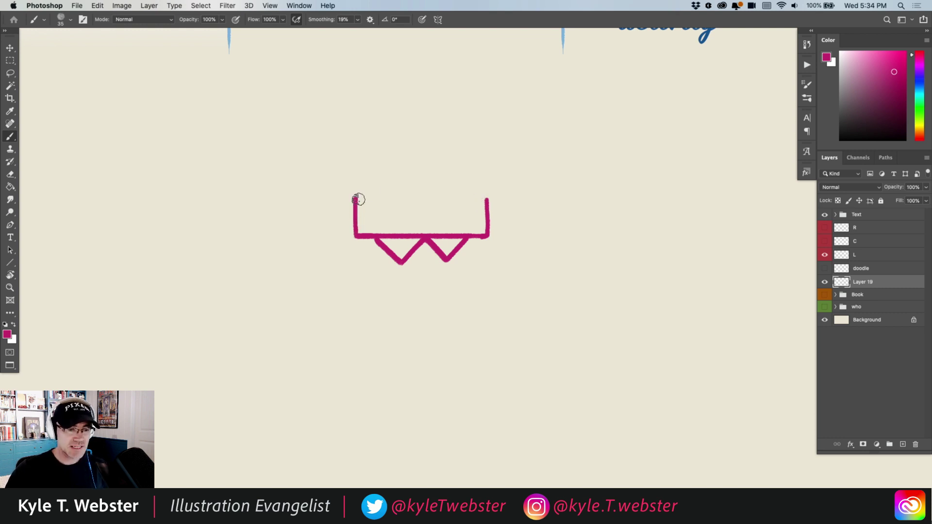
pyautogui.moveTo(283, 225); pyautogui.dragTo(316, 208)
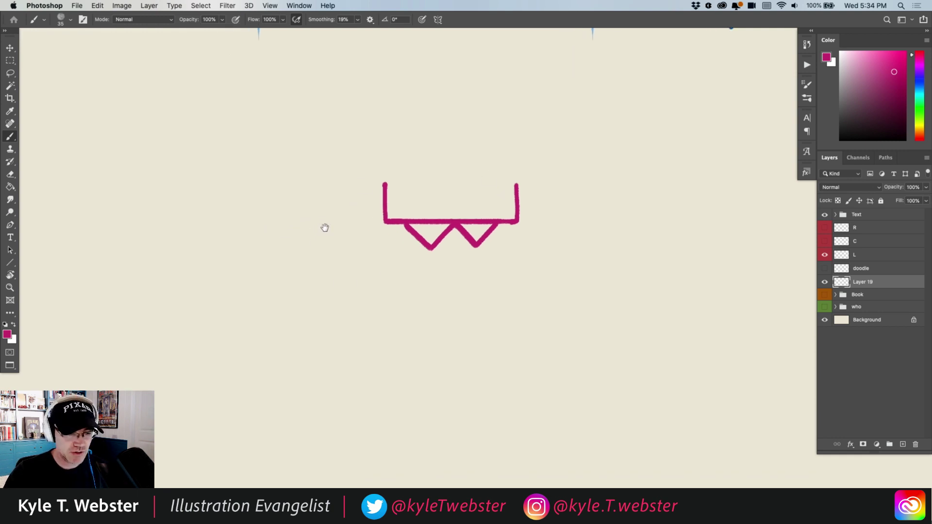
pyautogui.moveTo(325, 228); pyautogui.dragTo(321, 229)
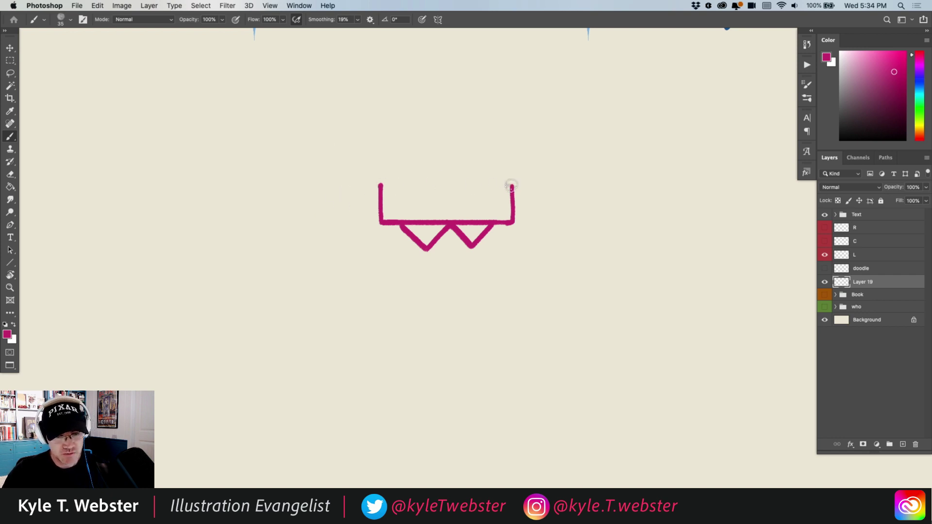
pyautogui.moveTo(512, 185); pyautogui.dragTo(382, 187)
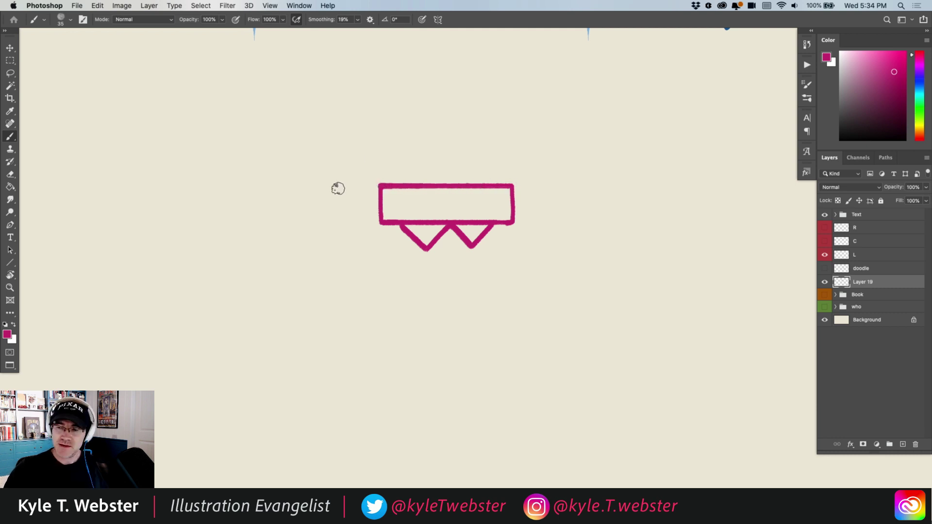
# - Draw a narrow vertical rectangle hanging down between the two V shapes as a nose
pyautogui.scroll(-2, 340, 218)
pyautogui.hscroll(3, 340, 218)
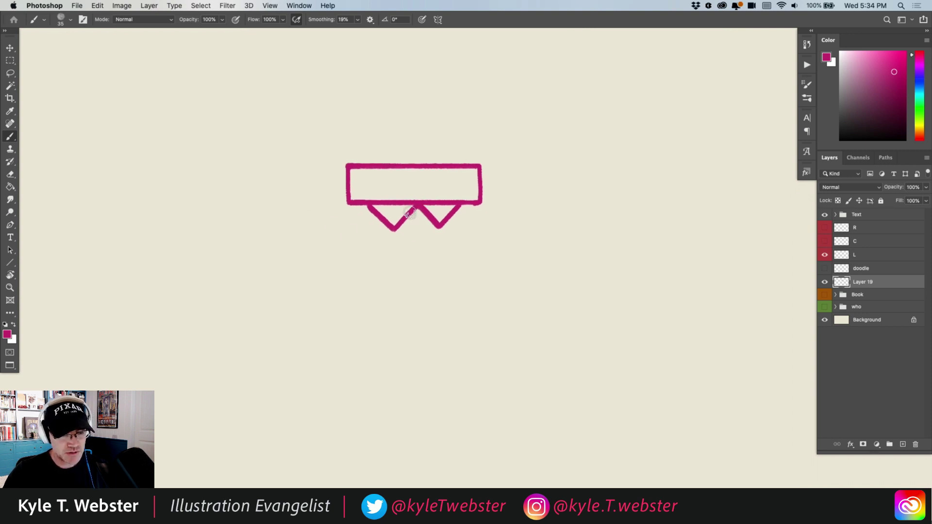
pyautogui.moveTo(410, 212); pyautogui.dragTo(409, 265)
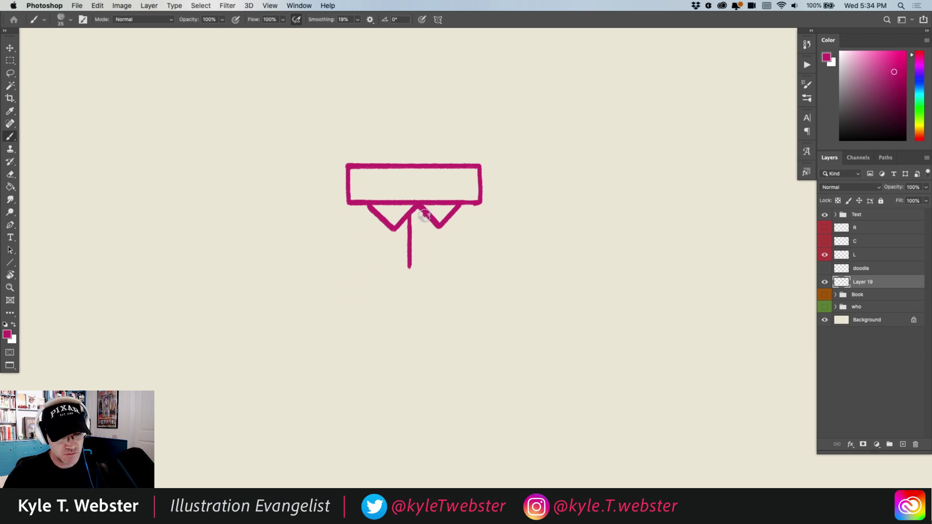
pyautogui.moveTo(424, 215)
pyautogui.mouseDown()
pyautogui.moveTo(426, 266)
pyautogui.moveTo(409, 266)
pyautogui.mouseUp()
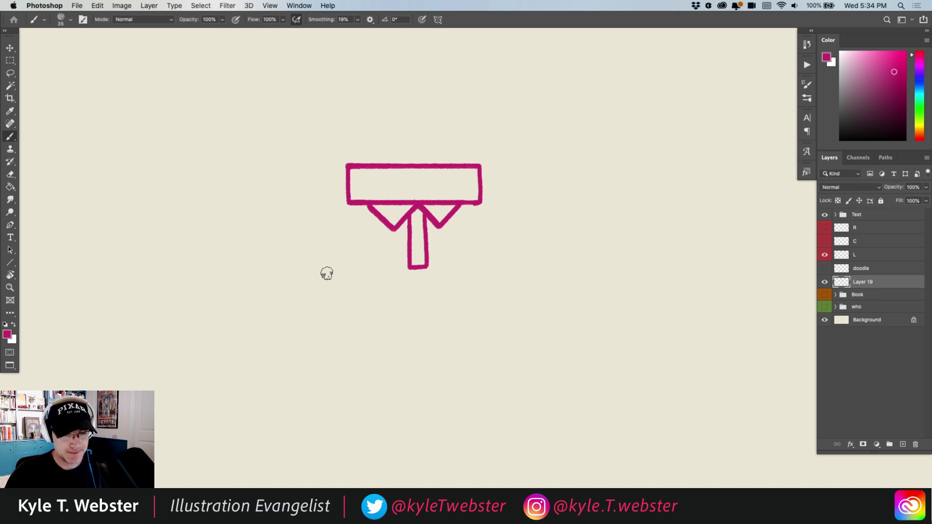
# - Draw a triangular peak centred above the wide rectangle, joining its two slopes to the rectangle's upper corners
pyautogui.hscroll(-3, 364, 255)
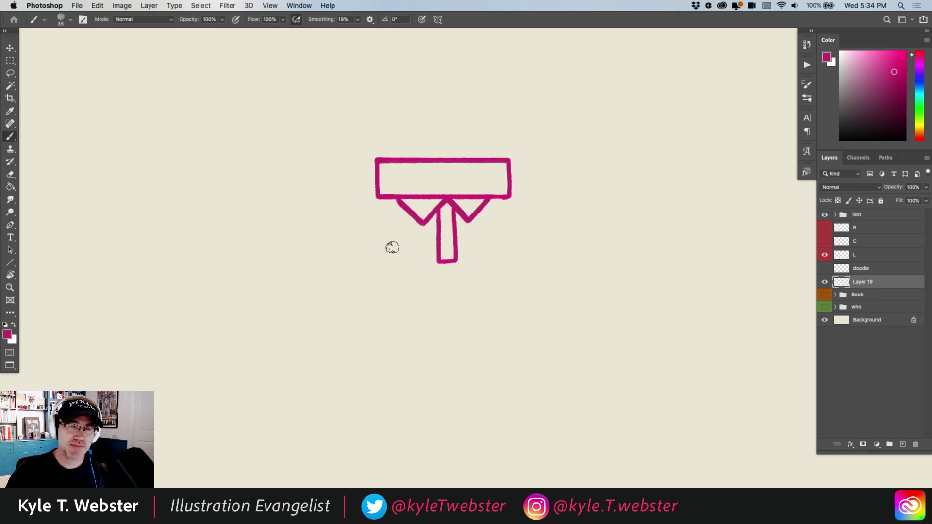
pyautogui.scroll(5, 364, 204)
pyautogui.hscroll(-1, 366, 272)
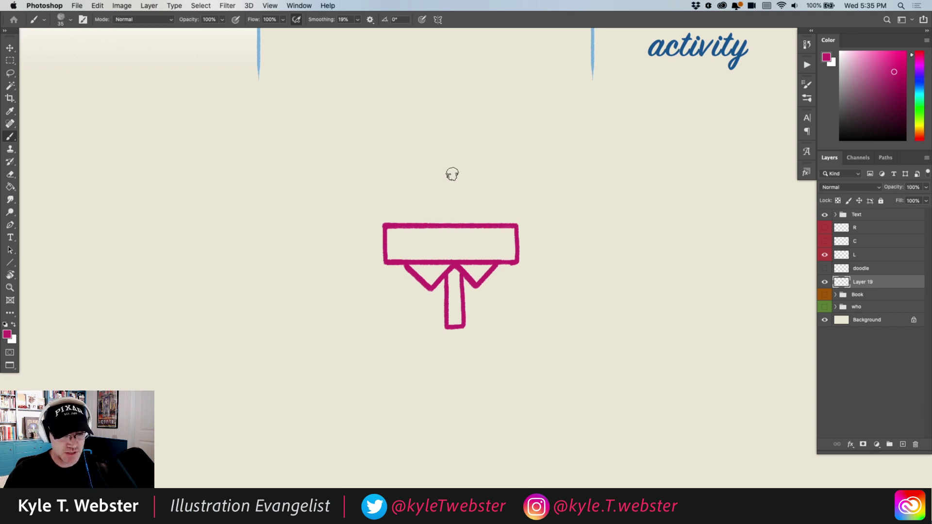
pyautogui.click(452, 175)
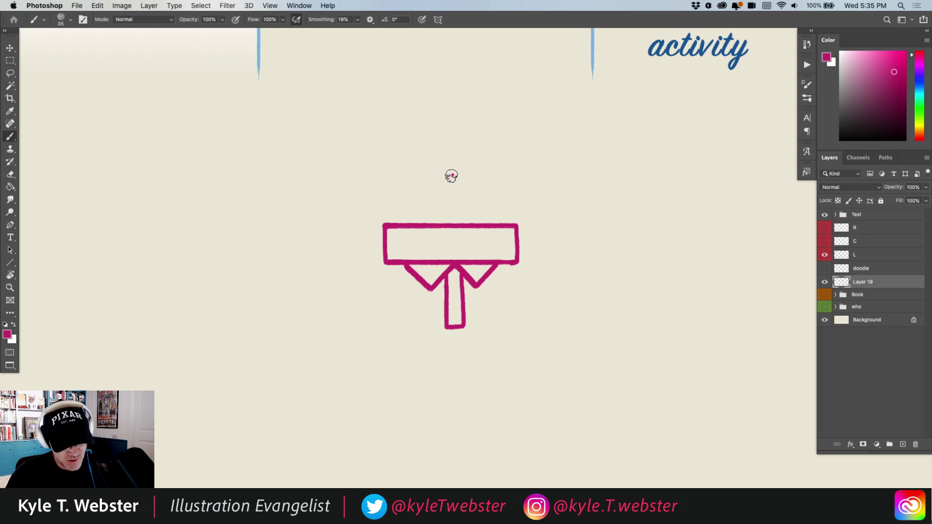
pyautogui.moveTo(452, 175); pyautogui.dragTo(383, 224)
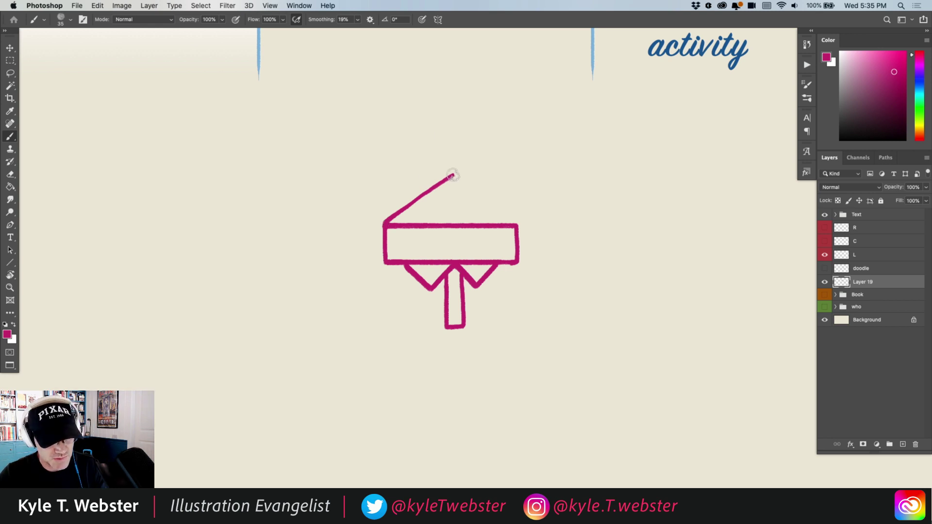
pyautogui.moveTo(453, 176); pyautogui.dragTo(514, 224)
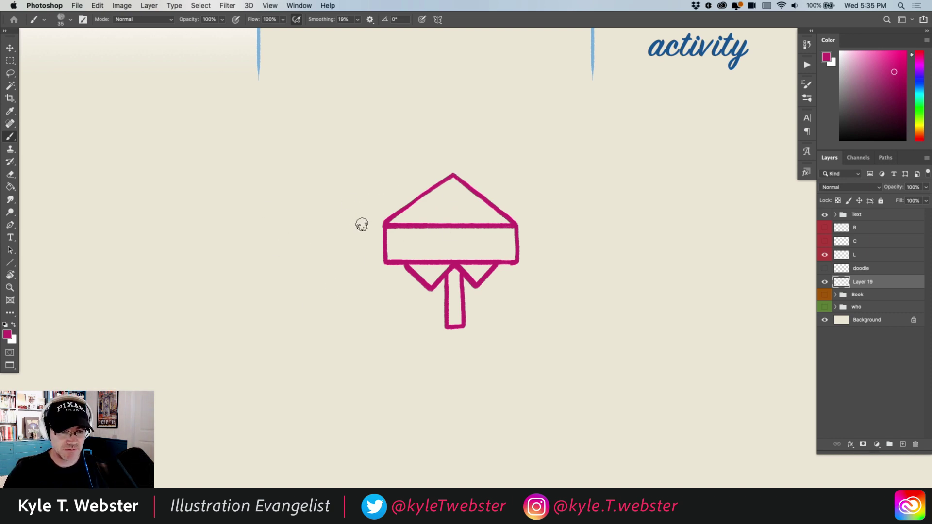
# - Draw diagonals flaring outward from the nose's base and connect their ends to the wide rectangle's lower corners with slanted cheek lines
pyautogui.scroll(-3, 363, 237)
pyautogui.hscroll(1, 347, 306)
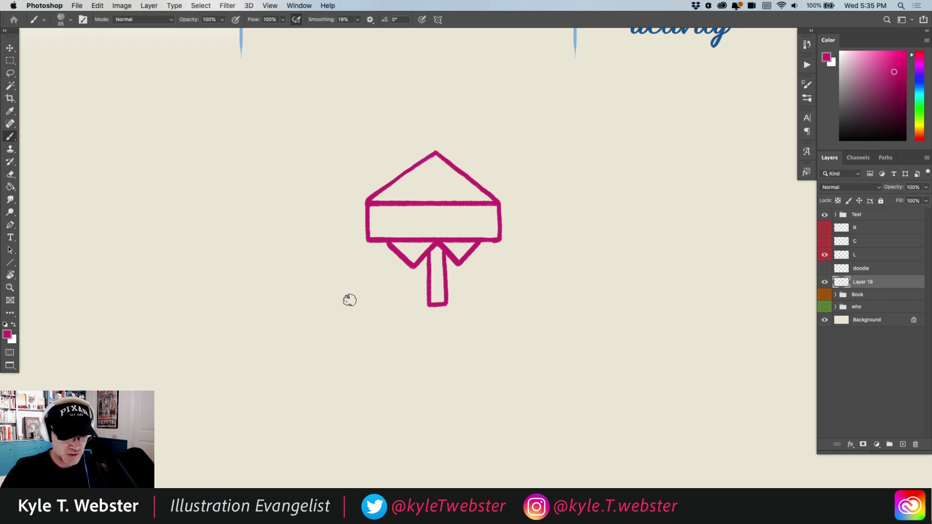
pyautogui.scroll(-1, 385, 179)
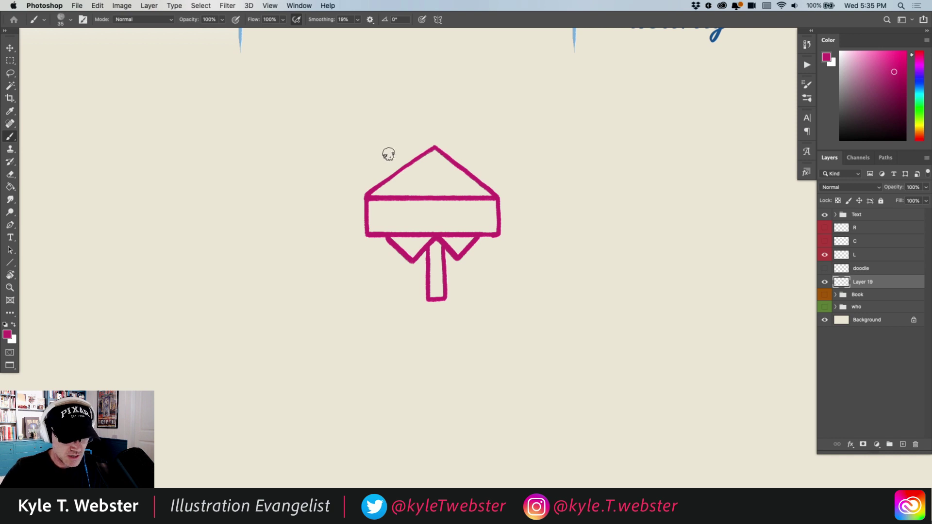
pyautogui.moveTo(388, 218); pyautogui.dragTo(399, 196)
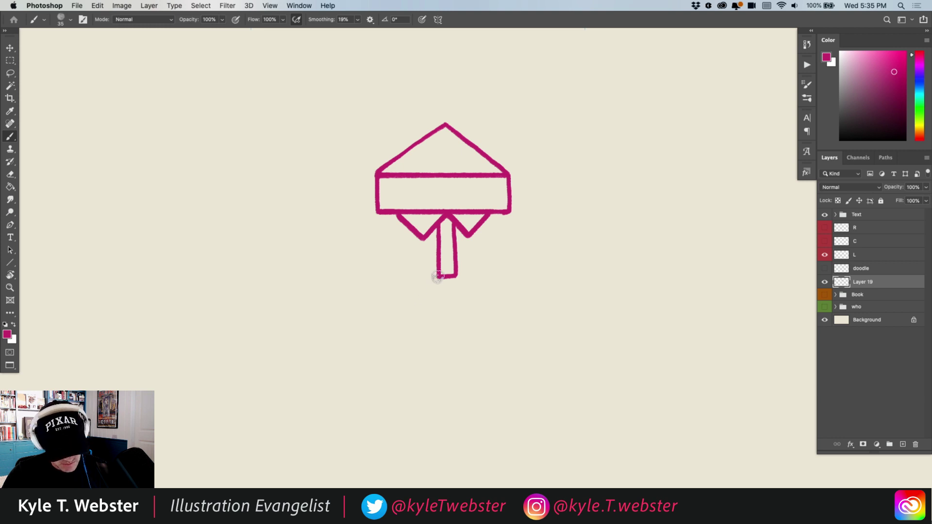
pyautogui.moveTo(437, 276)
pyautogui.mouseDown()
pyautogui.moveTo(417, 296)
pyautogui.moveTo(463, 283)
pyautogui.moveTo(479, 294)
pyautogui.mouseUp()
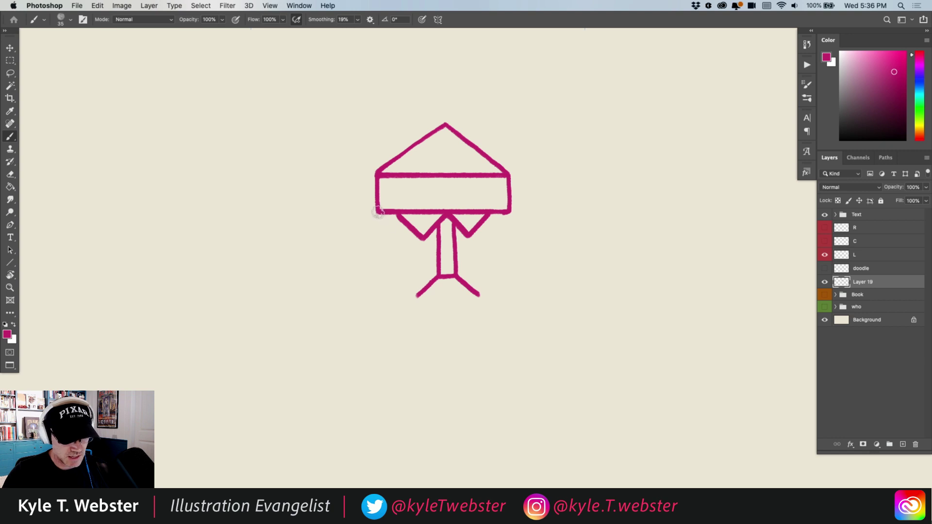
pyautogui.moveTo(377, 213); pyautogui.dragTo(416, 296)
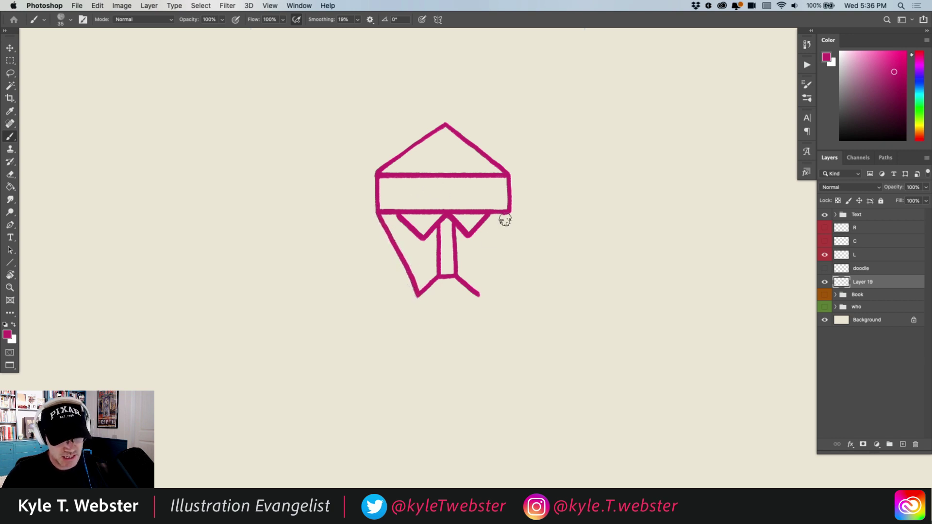
pyautogui.moveTo(506, 210); pyautogui.dragTo(478, 292)
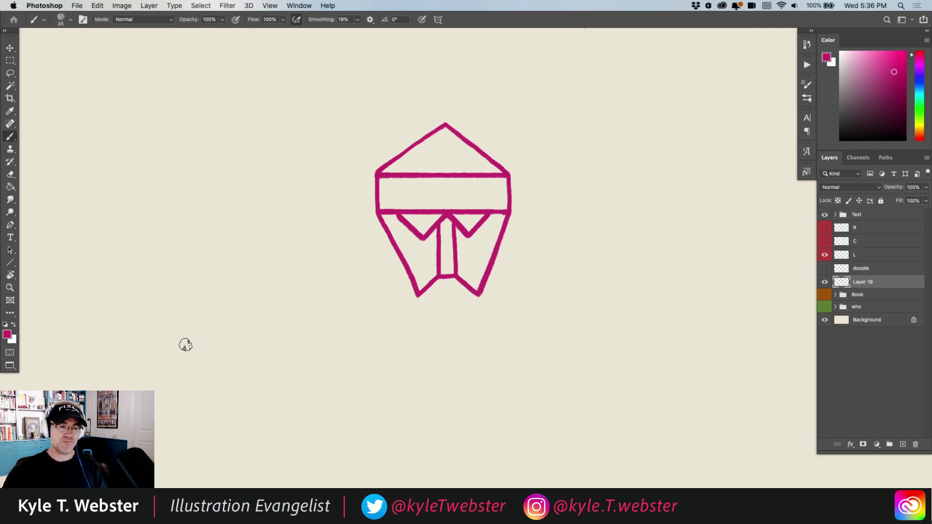
# - Draw a beard below the nose with two short vertical sides dropping from the cheek points and a scalloped bottom edge
pyautogui.moveTo(352, 207); pyautogui.dragTo(352, 197)
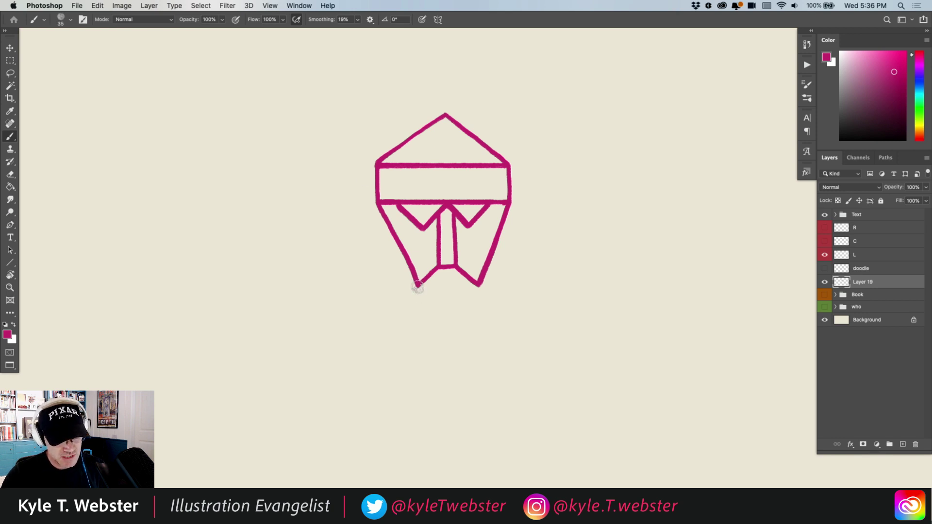
pyautogui.moveTo(418, 286); pyautogui.dragTo(418, 327)
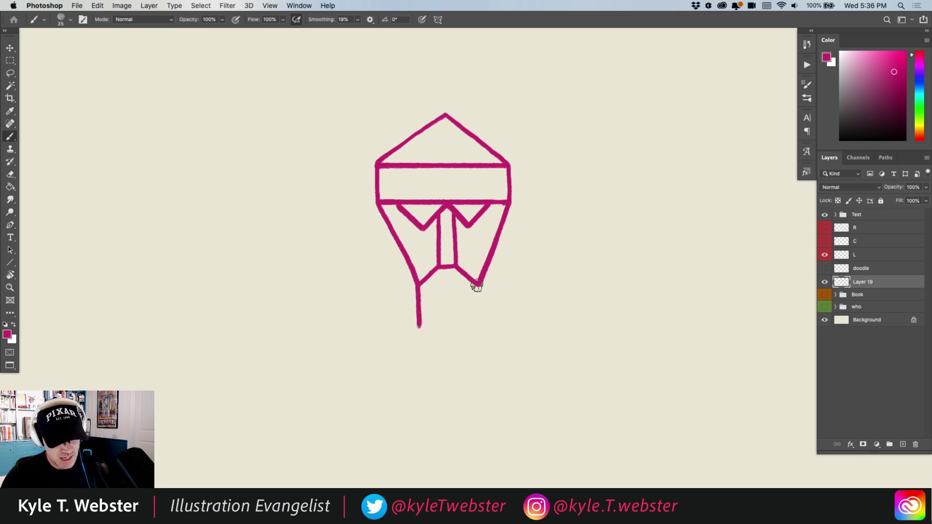
pyautogui.moveTo(478, 283); pyautogui.dragTo(478, 326)
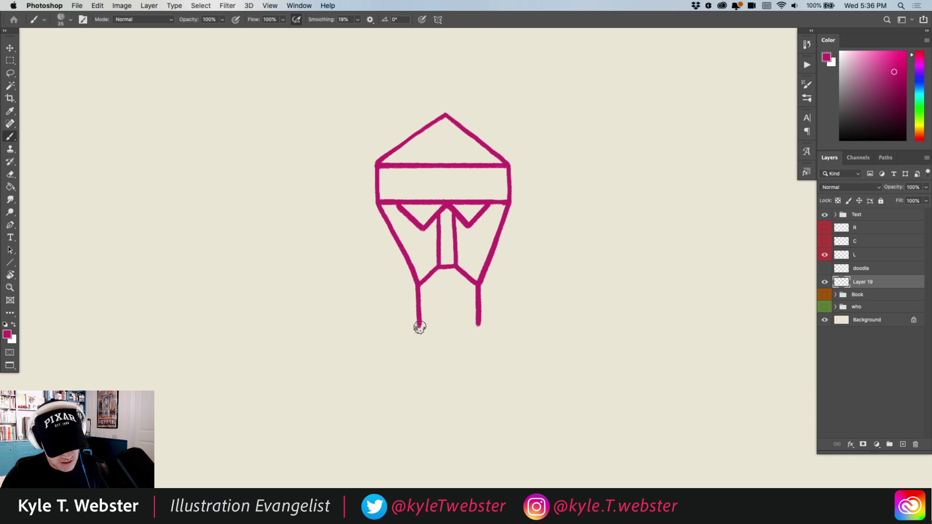
pyautogui.moveTo(419, 324)
pyautogui.mouseDown()
pyautogui.moveTo(469, 335)
pyautogui.moveTo(478, 309)
pyautogui.mouseUp()
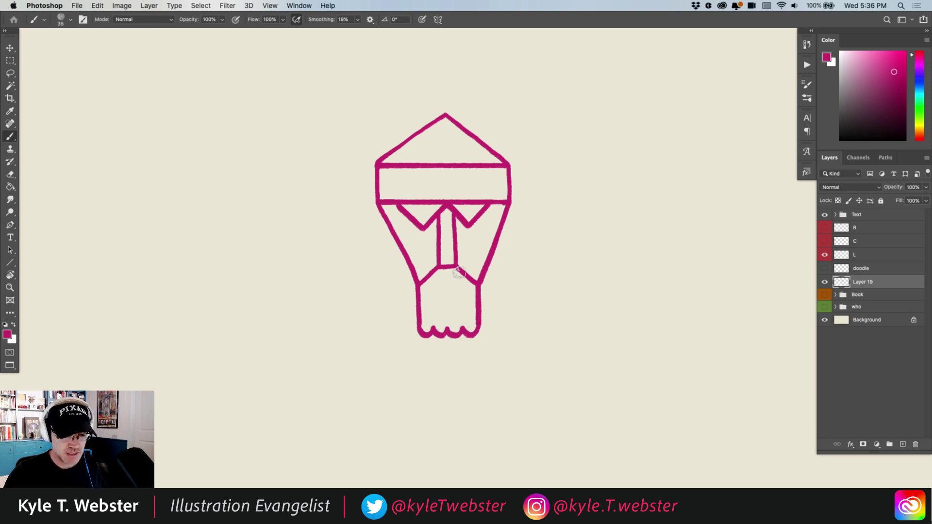
# - Draw a long hair strand curling outward down each side of the face, adding short curved strokes between each strand's end and the beard
pyautogui.moveTo(364, 243); pyautogui.dragTo(356, 222)
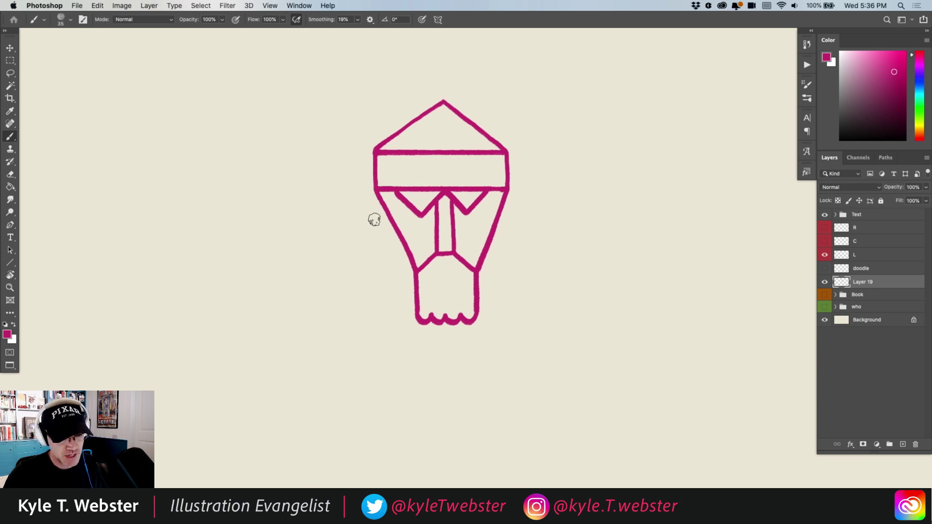
pyautogui.moveTo(375, 187)
pyautogui.mouseDown()
pyautogui.moveTo(376, 261)
pyautogui.moveTo(360, 277)
pyautogui.mouseUp()
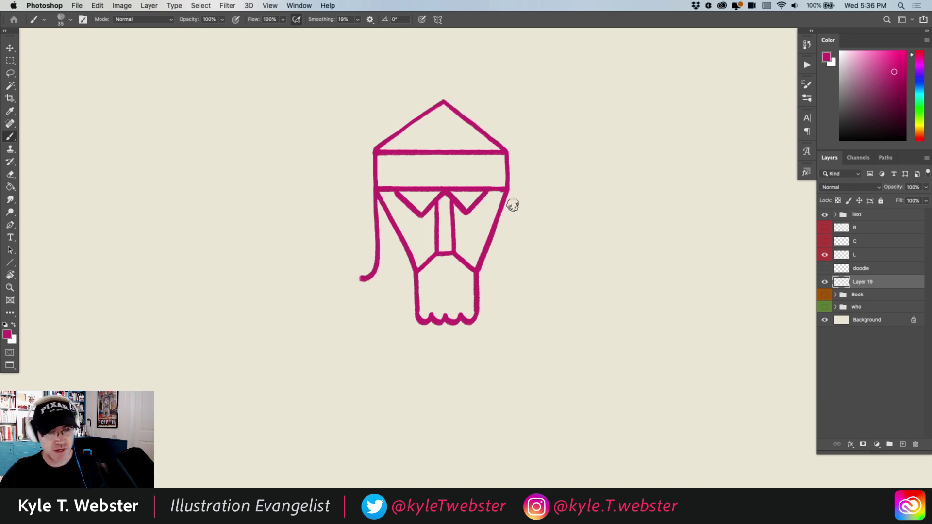
pyautogui.moveTo(506, 191)
pyautogui.mouseDown()
pyautogui.moveTo(508, 255)
pyautogui.moveTo(525, 270)
pyautogui.mouseUp()
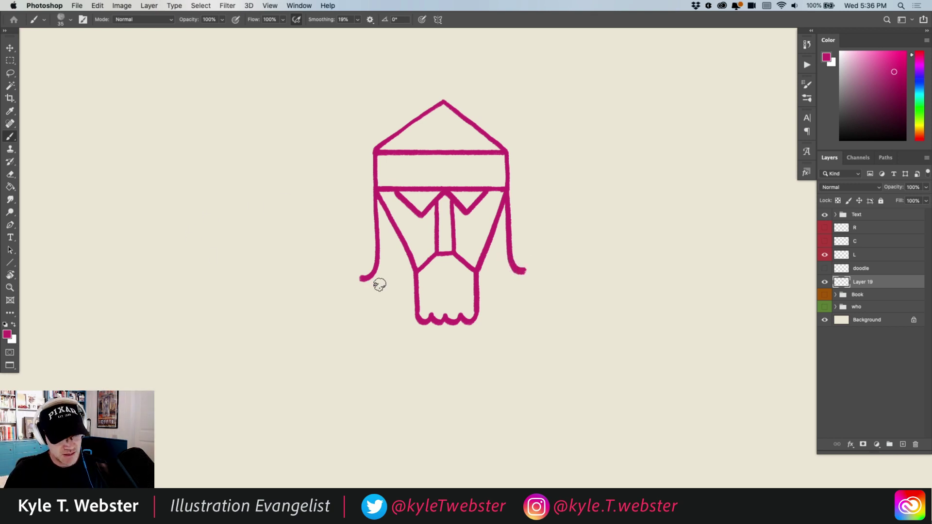
pyautogui.moveTo(384, 280)
pyautogui.mouseDown()
pyautogui.moveTo(370, 289)
pyautogui.moveTo(387, 306)
pyautogui.mouseUp()
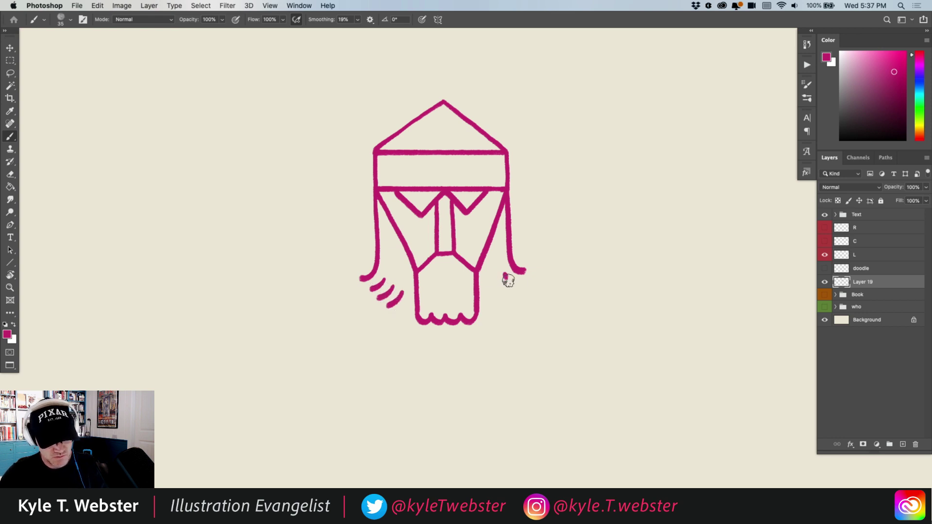
pyautogui.moveTo(506, 275)
pyautogui.mouseDown()
pyautogui.moveTo(517, 287)
pyautogui.moveTo(493, 302)
pyautogui.mouseUp()
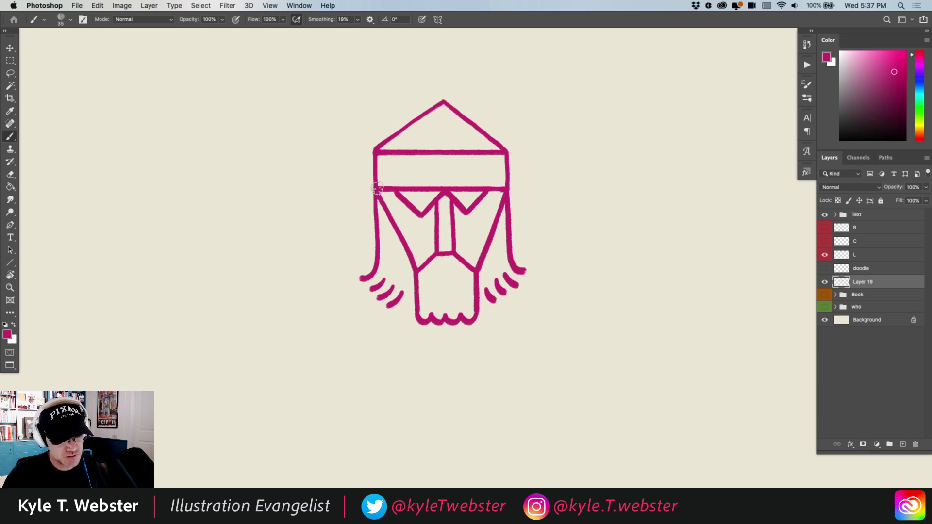
# - Add a rounded ear below each end of the wide band and a filled pupil at the top of each V-shaped eye
pyautogui.moveTo(374, 188)
pyautogui.mouseDown()
pyautogui.moveTo(355, 208)
pyautogui.moveTo(372, 227)
pyautogui.mouseUp()
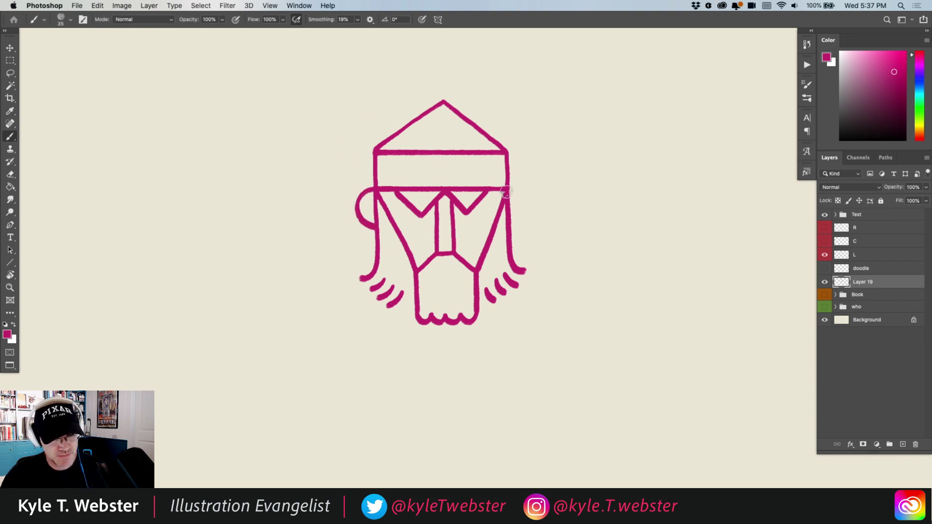
pyautogui.moveTo(504, 190)
pyautogui.mouseDown()
pyautogui.moveTo(525, 193)
pyautogui.moveTo(530, 208)
pyautogui.moveTo(510, 226)
pyautogui.mouseUp()
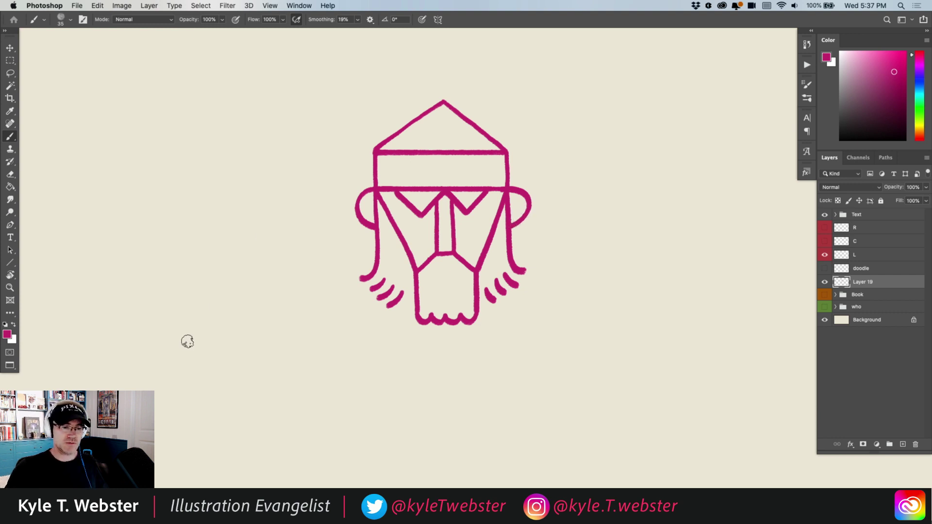
pyautogui.moveTo(341, 170); pyautogui.dragTo(332, 183)
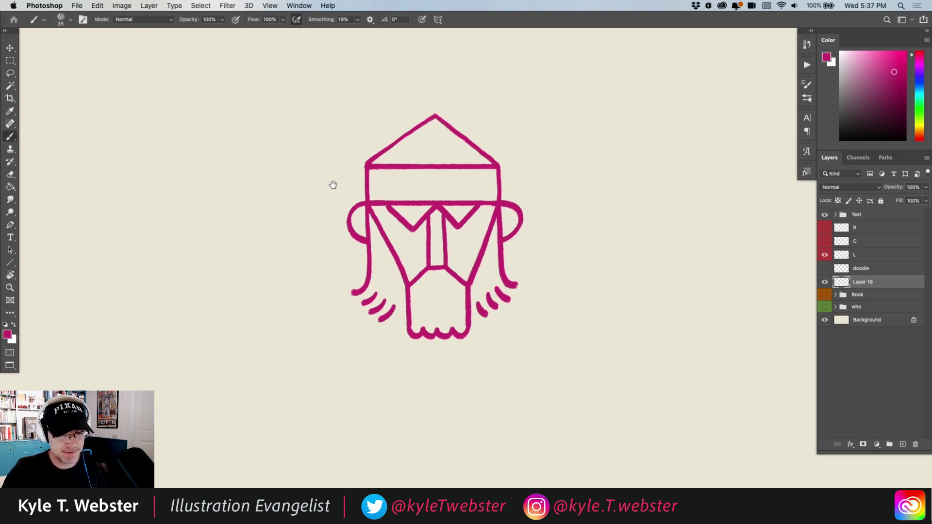
pyautogui.click(411, 208)
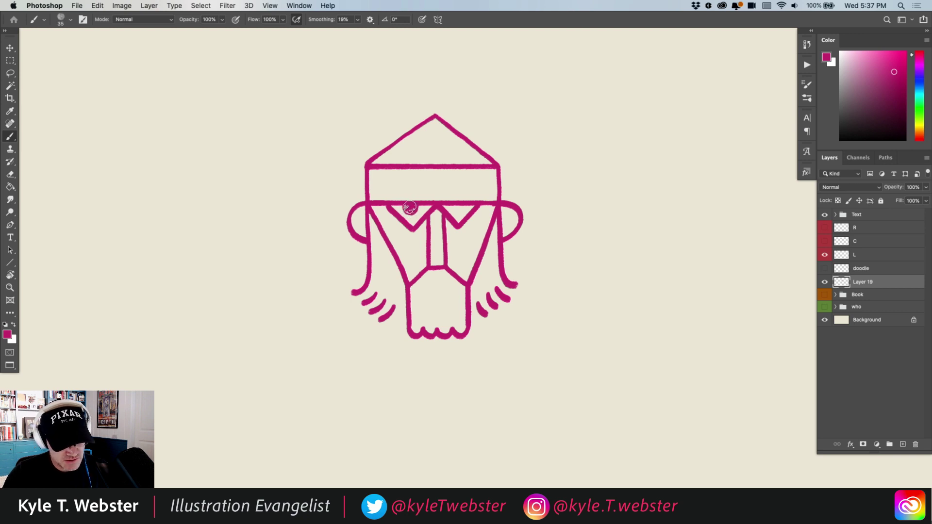
pyautogui.click(456, 210)
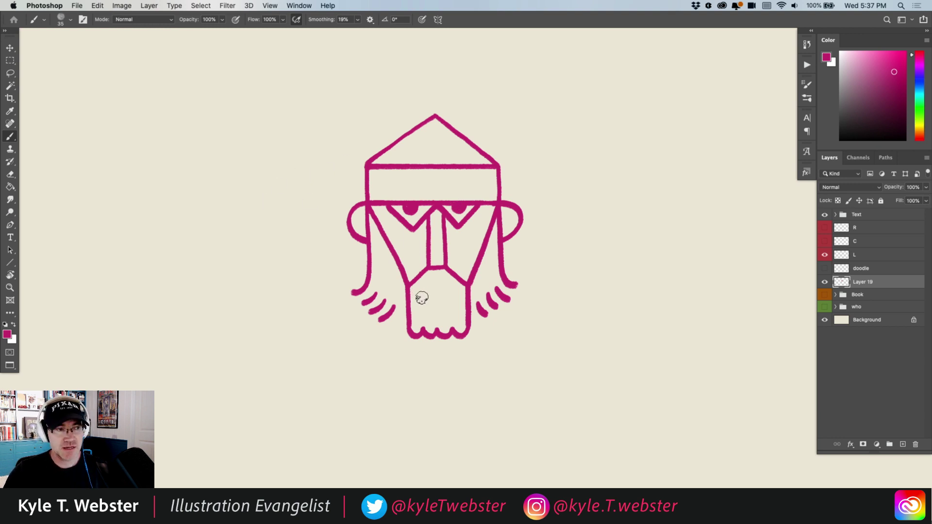
# - Draw a small wavy mouth in the upper beard and three evenly spaced circles across the helmet band
pyautogui.moveTo(420, 293); pyautogui.dragTo(454, 291)
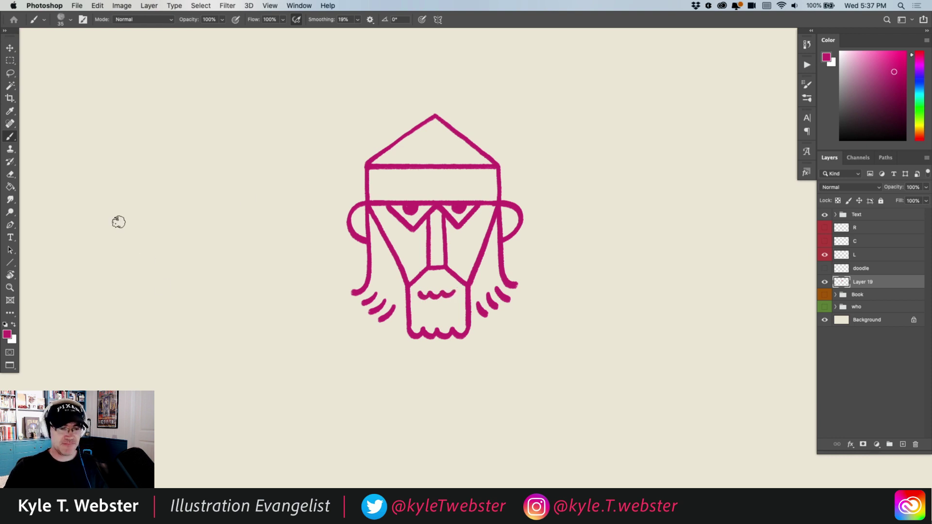
pyautogui.moveTo(319, 228); pyautogui.dragTo(328, 246)
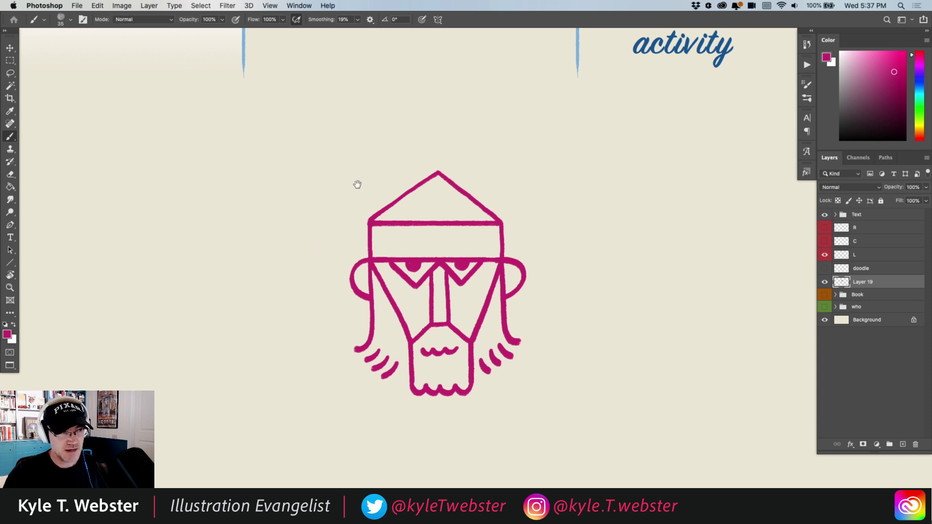
pyautogui.moveTo(403, 235)
pyautogui.mouseDown()
pyautogui.moveTo(388, 237)
pyautogui.moveTo(394, 249)
pyautogui.moveTo(402, 233)
pyautogui.moveTo(431, 236)
pyautogui.moveTo(439, 249)
pyautogui.moveTo(443, 232)
pyautogui.moveTo(486, 245)
pyautogui.moveTo(484, 233)
pyautogui.mouseUp()
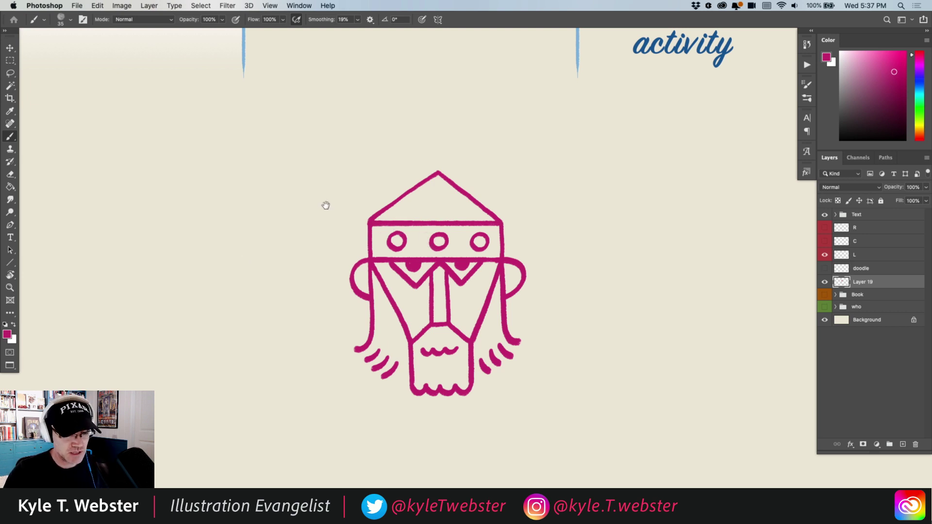
# - Draw two curved, pointed horns rising from the helmet's slopes, each with a short cross line near its base
pyautogui.moveTo(325, 203); pyautogui.dragTo(326, 209)
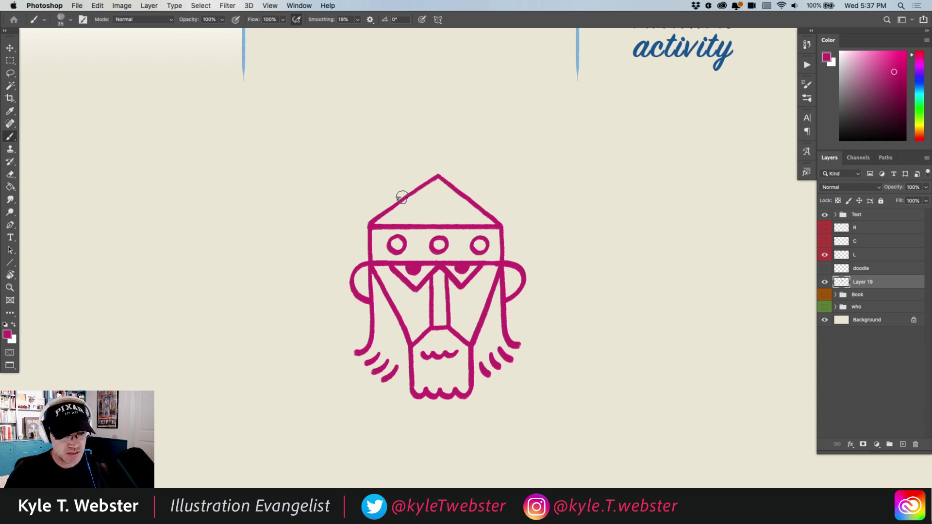
pyautogui.moveTo(406, 196)
pyautogui.mouseDown()
pyautogui.moveTo(384, 171)
pyautogui.moveTo(380, 139)
pyautogui.mouseUp()
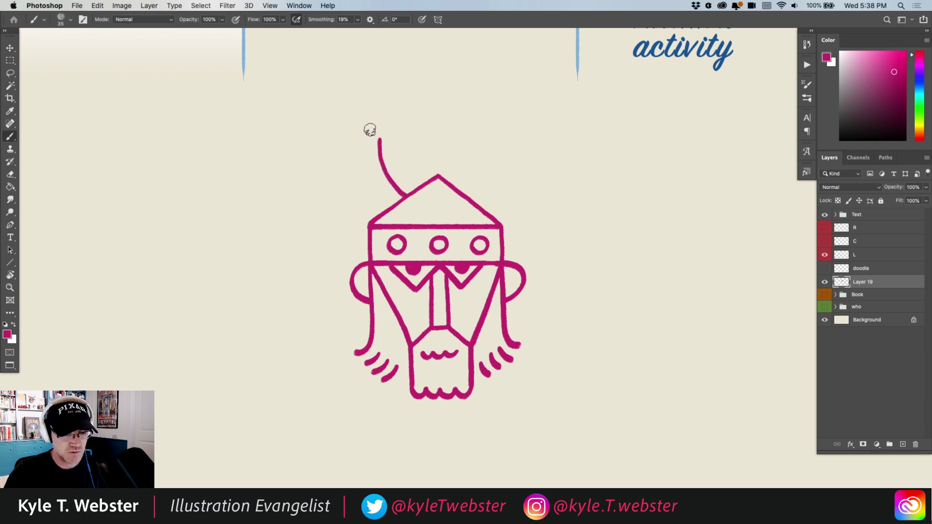
pyautogui.moveTo(469, 199)
pyautogui.mouseDown()
pyautogui.moveTo(491, 176)
pyautogui.moveTo(494, 137)
pyautogui.mouseUp()
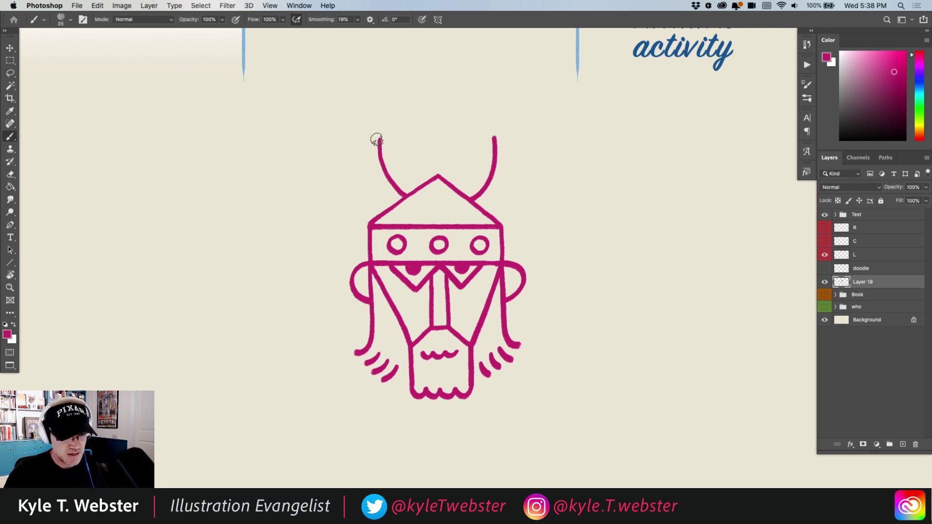
pyautogui.moveTo(379, 140)
pyautogui.mouseDown()
pyautogui.moveTo(367, 171)
pyautogui.moveTo(383, 209)
pyautogui.mouseUp()
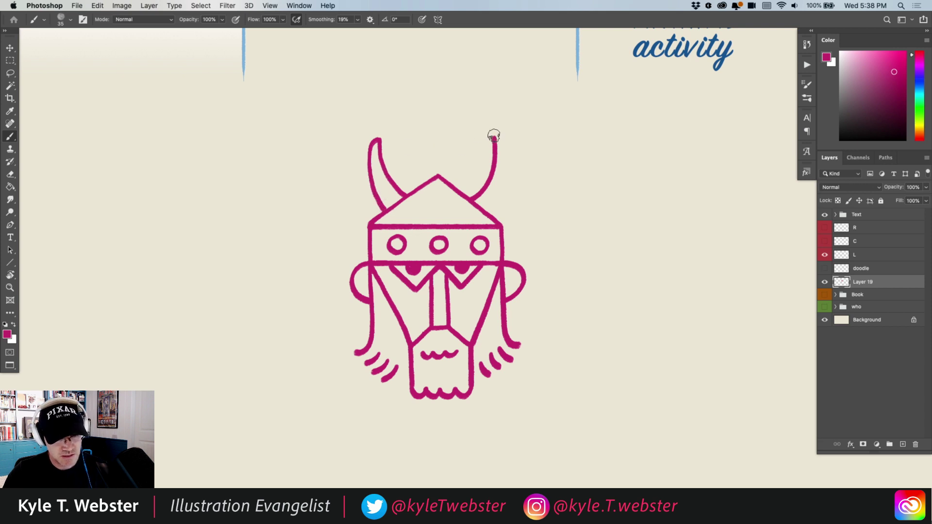
pyautogui.moveTo(494, 135)
pyautogui.mouseDown()
pyautogui.moveTo(503, 183)
pyautogui.moveTo(488, 213)
pyautogui.mouseUp()
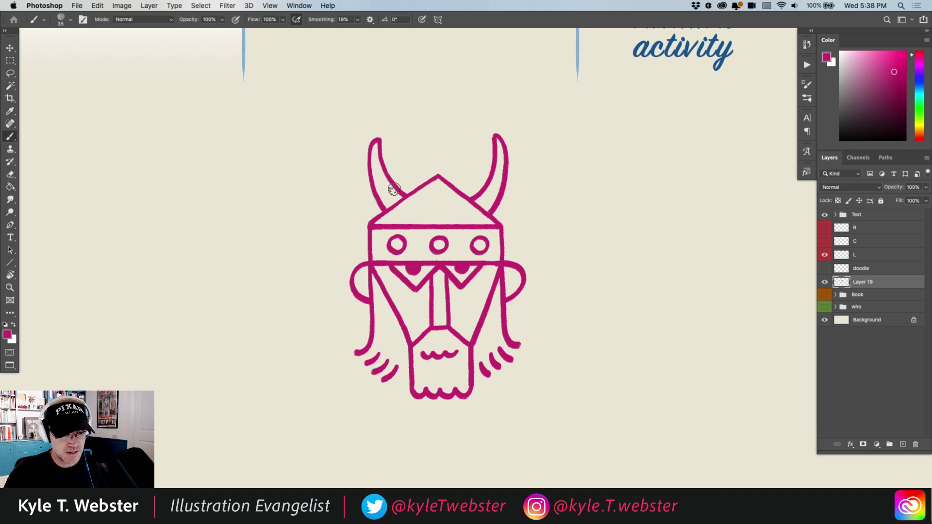
pyautogui.moveTo(401, 190); pyautogui.dragTo(382, 204)
pyautogui.moveTo(482, 191); pyautogui.dragTo(498, 207)
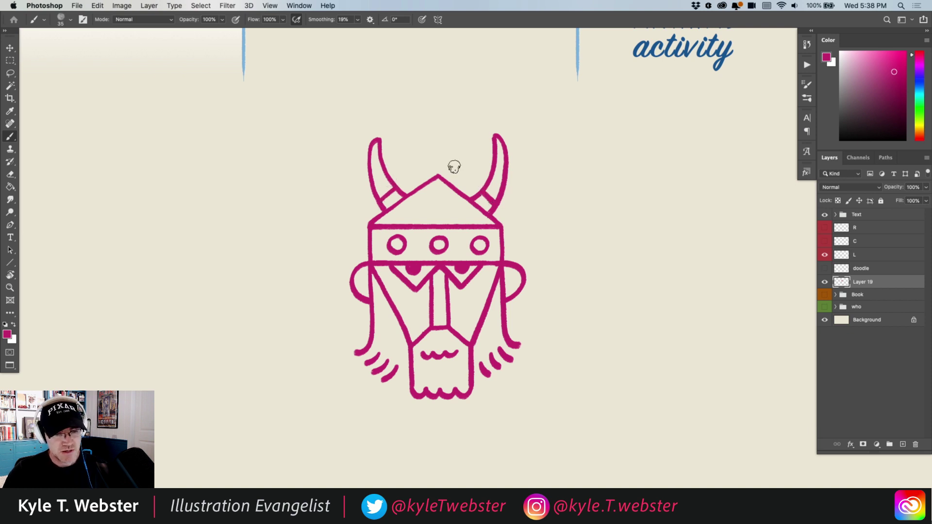
# - Draw two straight shoulder lines sloping down and outward from below the hair on each side
pyautogui.keyDown('alt'); pyautogui.click(380, 317); pyautogui.keyUp('alt')
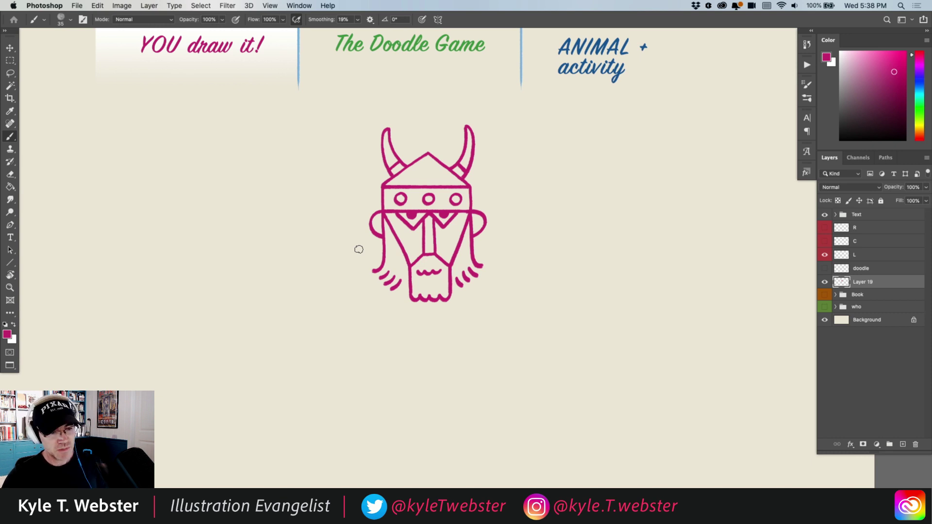
pyautogui.moveTo(350, 200); pyautogui.dragTo(349, 196)
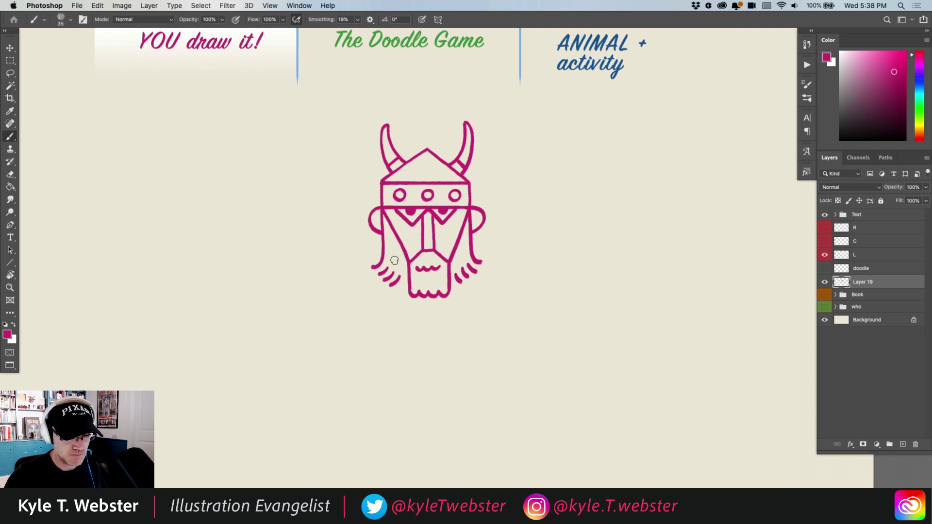
pyautogui.scroll(-1, 382, 280)
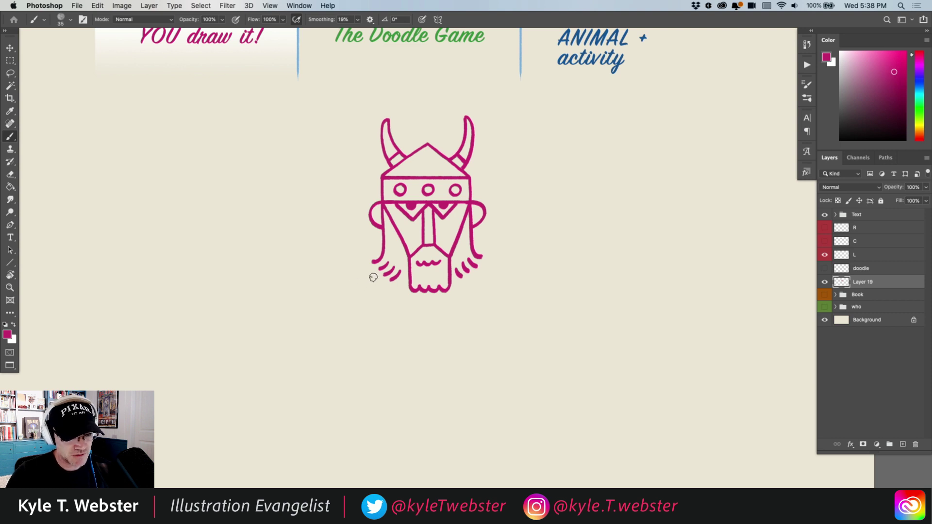
pyautogui.moveTo(374, 276); pyautogui.dragTo(329, 307)
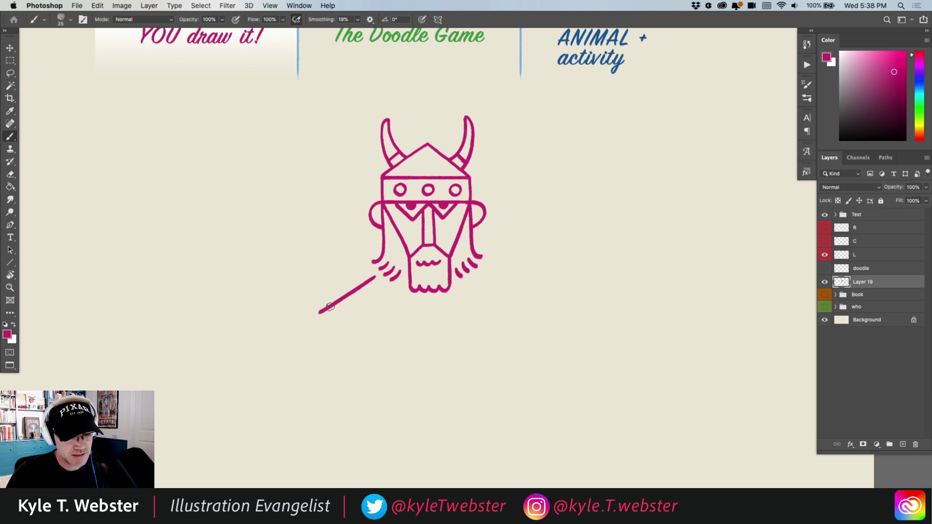
pyautogui.moveTo(477, 273); pyautogui.dragTo(527, 312)
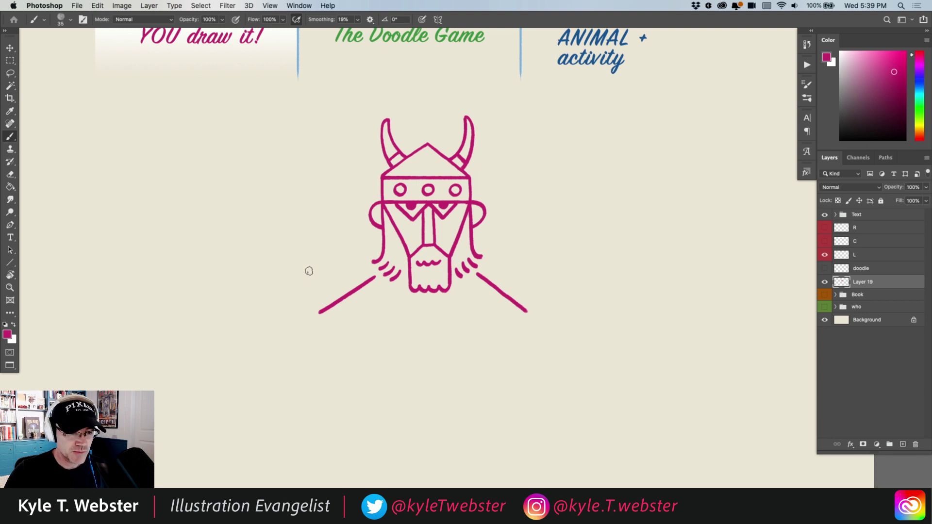
# - Draw a wavy-edged fur collar hanging between the shoulder lines and fill it with scattered short dashes and dots
pyautogui.moveTo(307, 243); pyautogui.dragTo(296, 235)
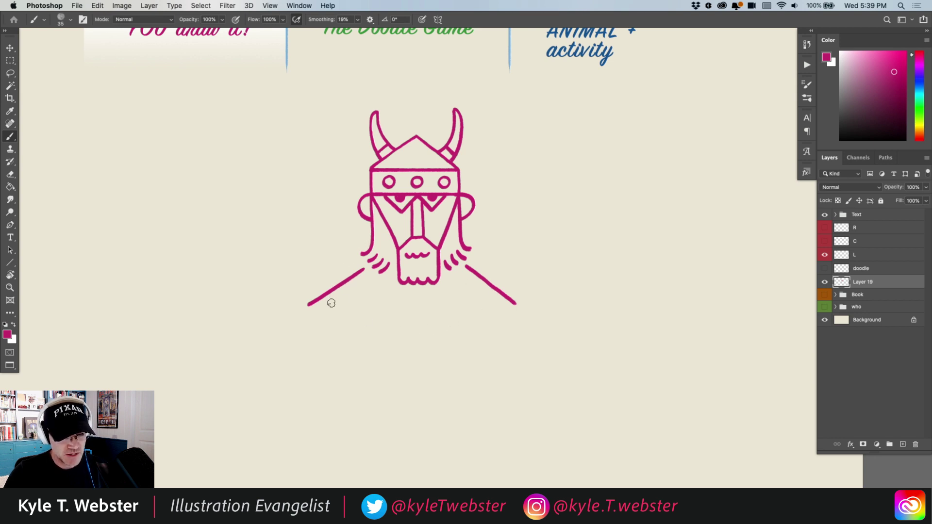
pyautogui.moveTo(332, 293)
pyautogui.mouseDown()
pyautogui.moveTo(376, 333)
pyautogui.moveTo(393, 333)
pyautogui.moveTo(468, 322)
pyautogui.moveTo(500, 292)
pyautogui.mouseUp()
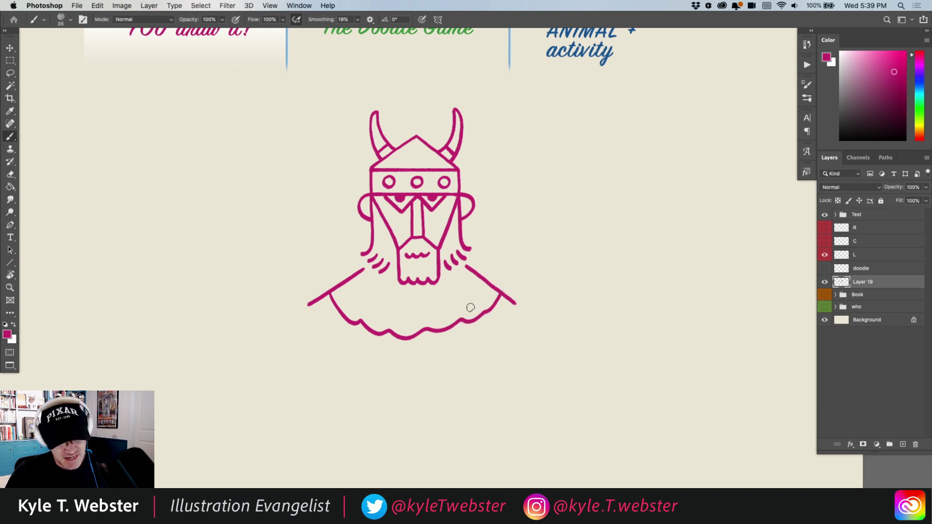
pyautogui.moveTo(483, 296)
pyautogui.mouseDown()
pyautogui.moveTo(441, 318)
pyautogui.moveTo(420, 310)
pyautogui.moveTo(421, 320)
pyautogui.moveTo(349, 308)
pyautogui.mouseUp()
pyautogui.click(439, 297)
pyautogui.click(440, 308)
pyautogui.click(470, 288)
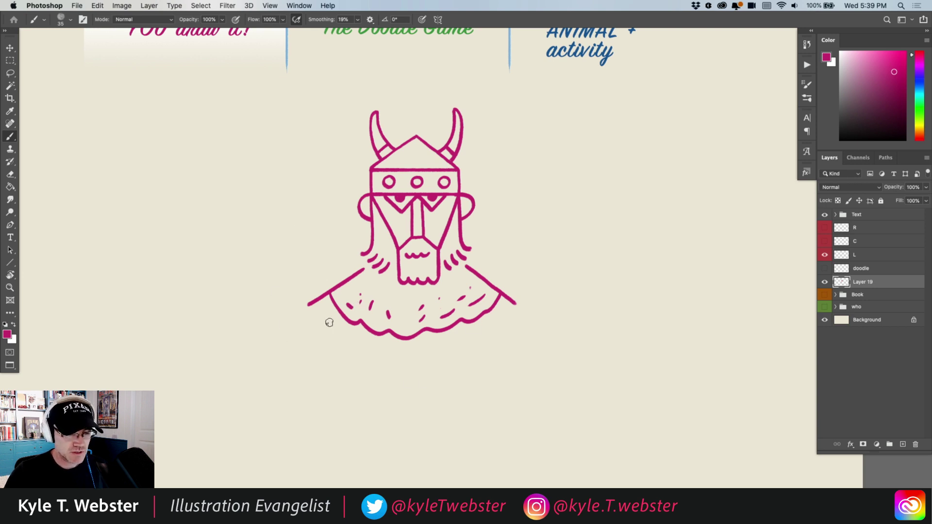
# - Move the whole Viking drawing to the lower right of the canvas, below the ANIMAL + activity heading
pyautogui.moveTo(367, 291); pyautogui.dragTo(384, 294)
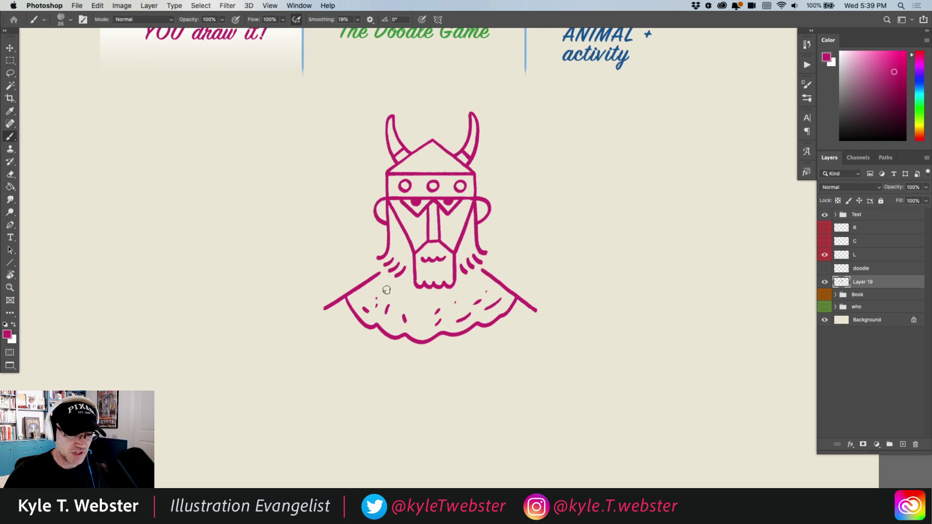
pyautogui.moveTo(369, 286)
pyautogui.mouseDown()
pyautogui.moveTo(349, 308)
pyautogui.moveTo(268, 304)
pyautogui.mouseUp()
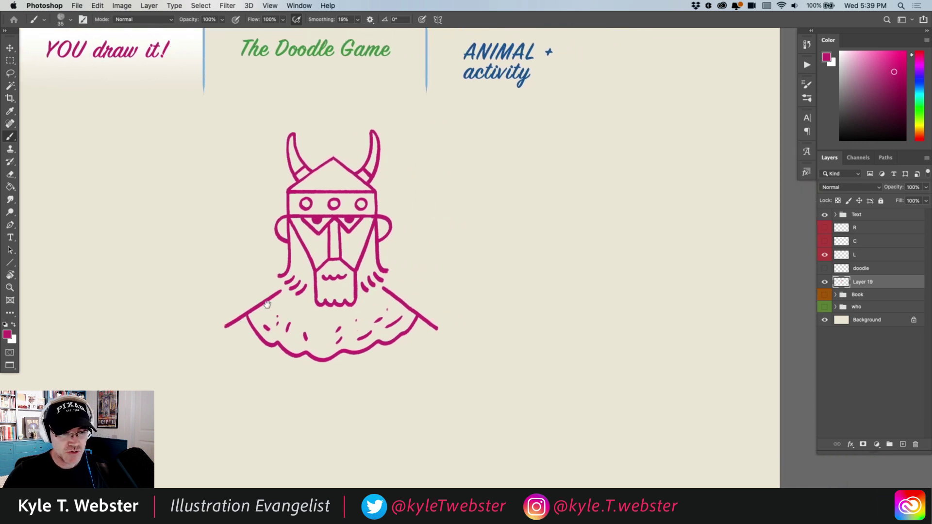
pyautogui.press('v')
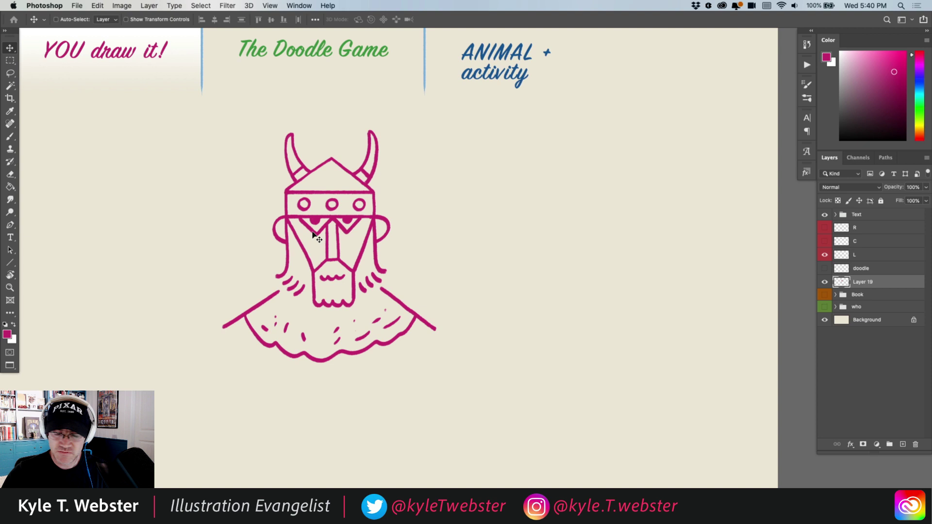
pyautogui.moveTo(313, 232)
pyautogui.mouseDown()
pyautogui.moveTo(423, 257)
pyautogui.moveTo(599, 270)
pyautogui.mouseUp()
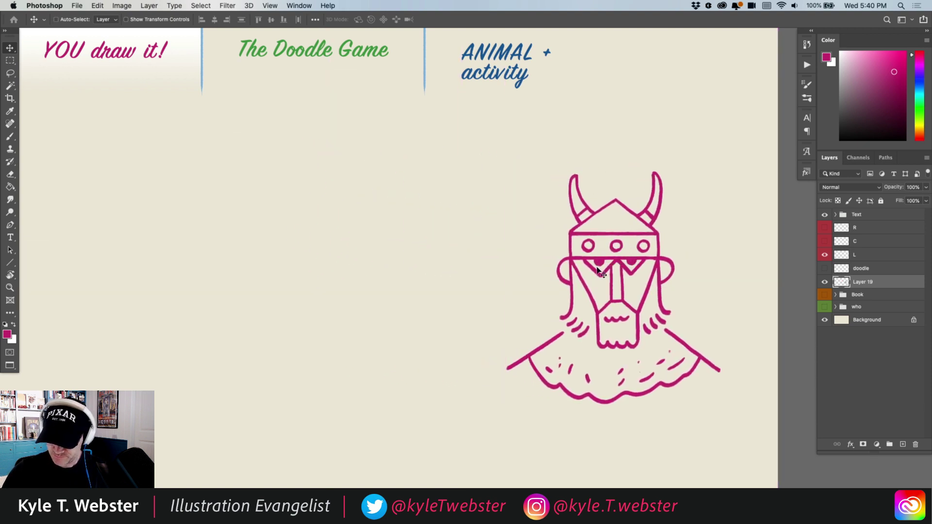
# - Switch the heading highlight to The Doodle Game using layers C and L, and show the doodle layer in place of Layer 19
pyautogui.press('b')
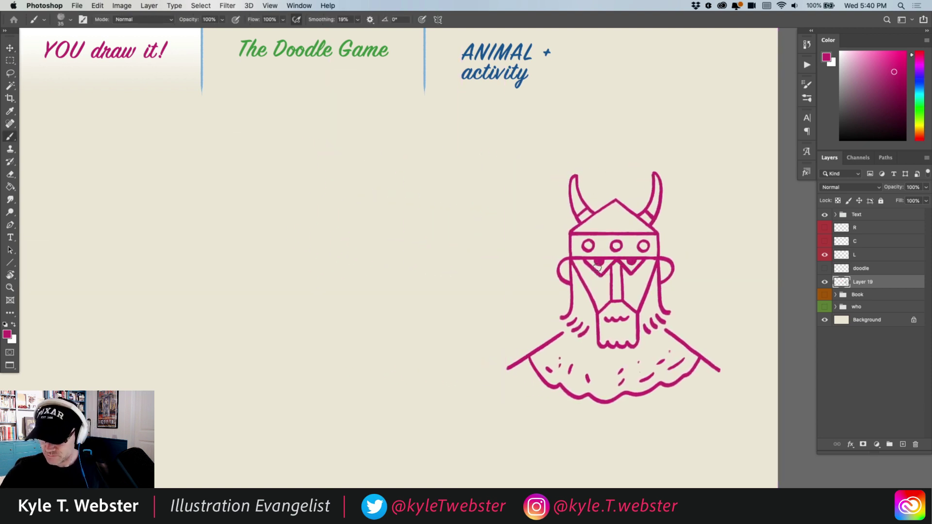
pyautogui.keyDown('alt'); pyautogui.click(305, 313); pyautogui.keyUp('alt')
pyautogui.moveTo(210, 329); pyautogui.dragTo(314, 308)
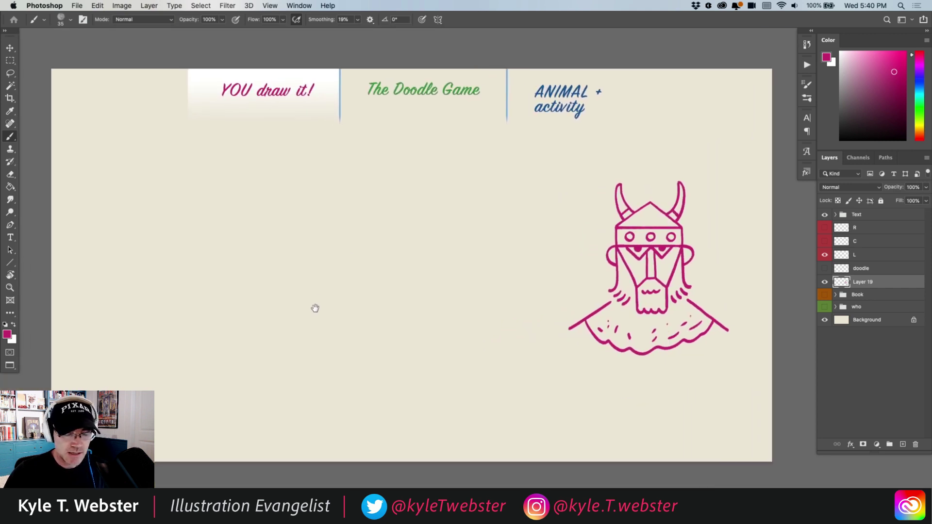
pyautogui.click(825, 240)
pyautogui.click(824, 254)
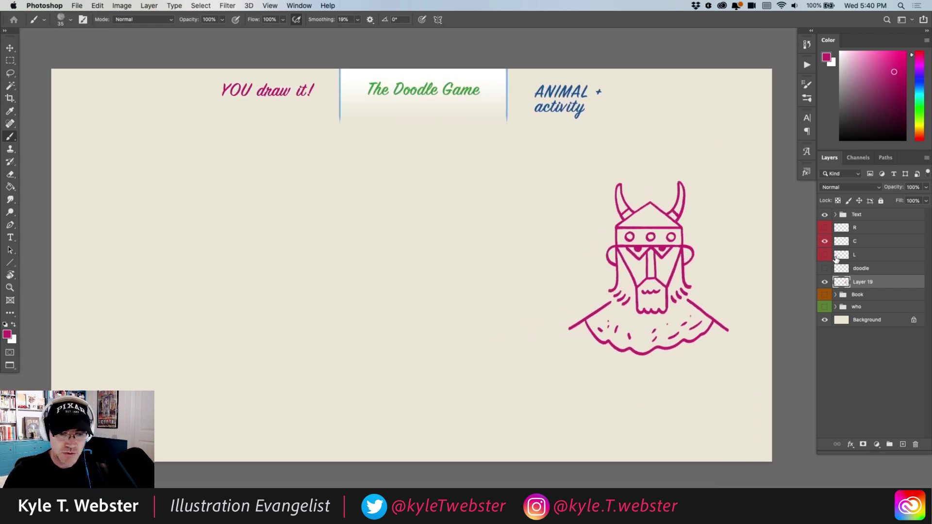
pyautogui.hscroll(2, 323, 292)
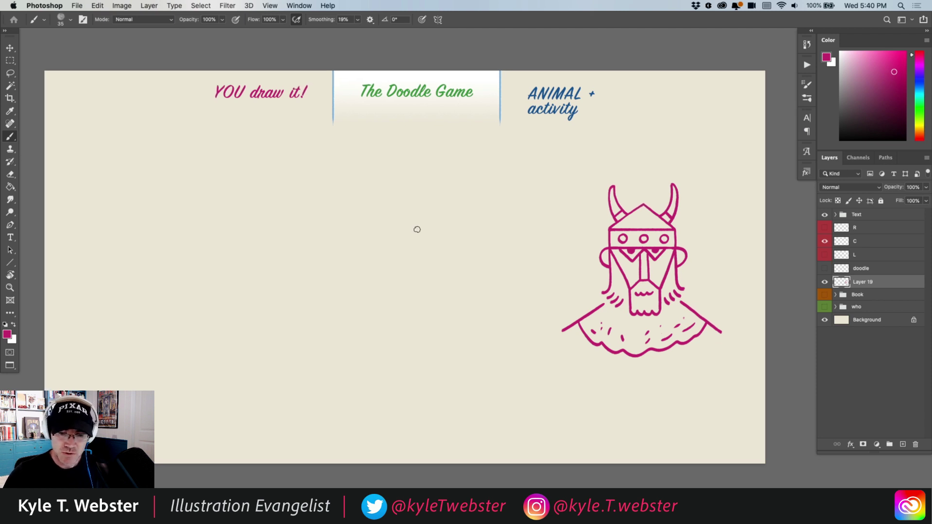
pyautogui.click(824, 269)
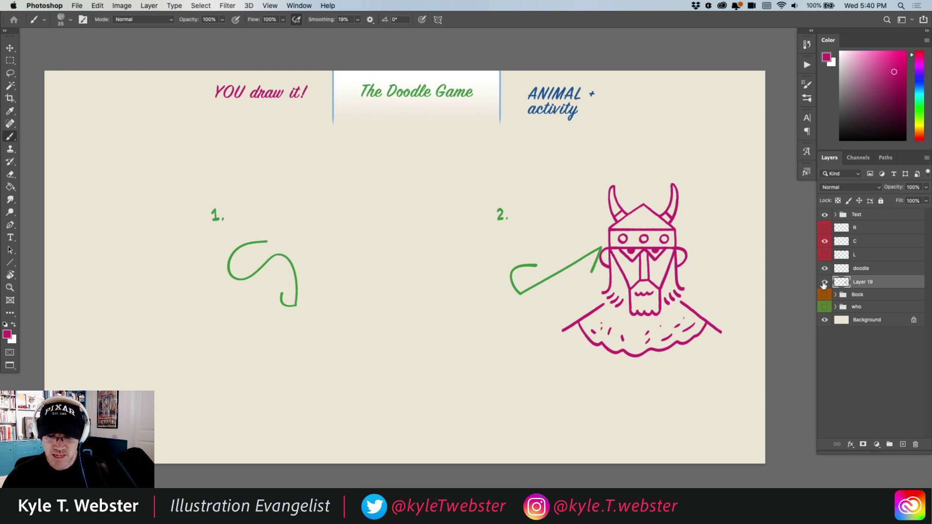
pyautogui.click(825, 282)
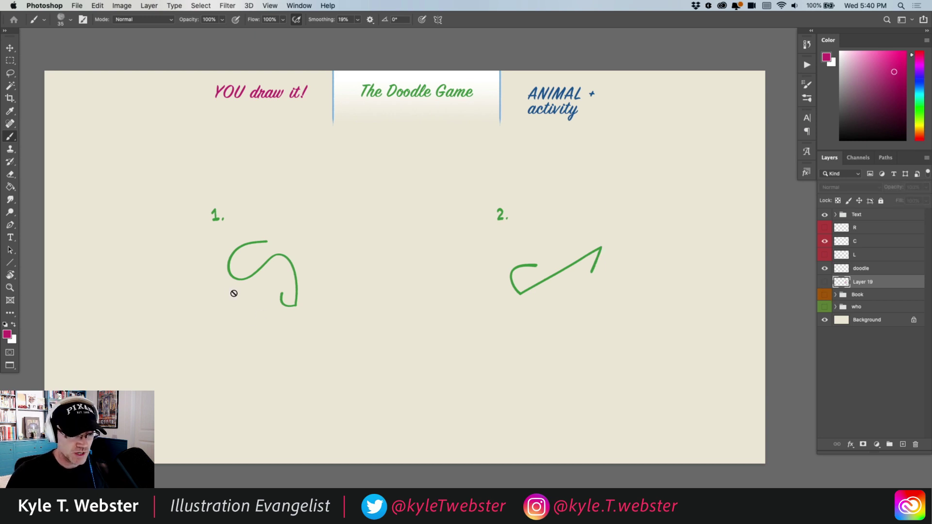
# - On the doodle layer, using the heading's green, turn doodle 1 into an open mouth with upper and lower teeth, lower lip and chin
pyautogui.scroll(2, 249, 322)
pyautogui.moveTo(249, 322); pyautogui.dragTo(206, 343)
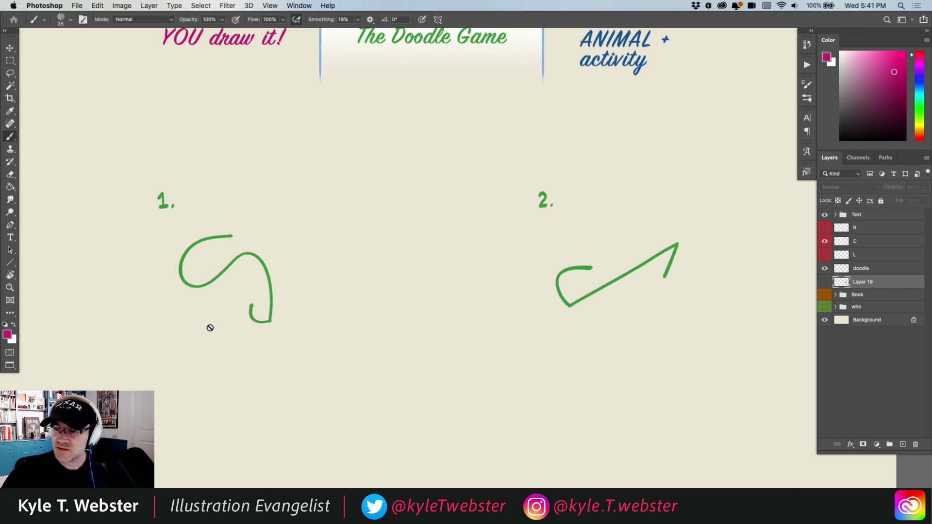
pyautogui.hscroll(-2, 317, 320)
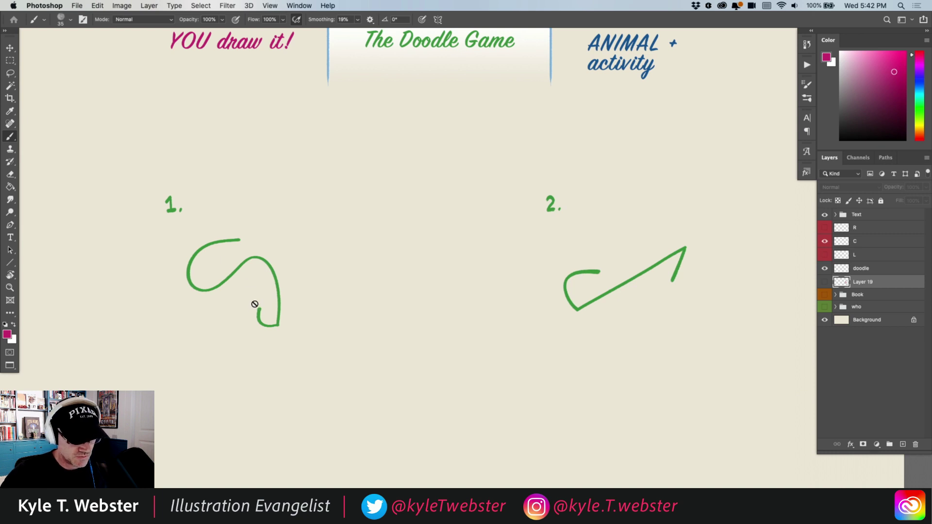
pyautogui.click(845, 270)
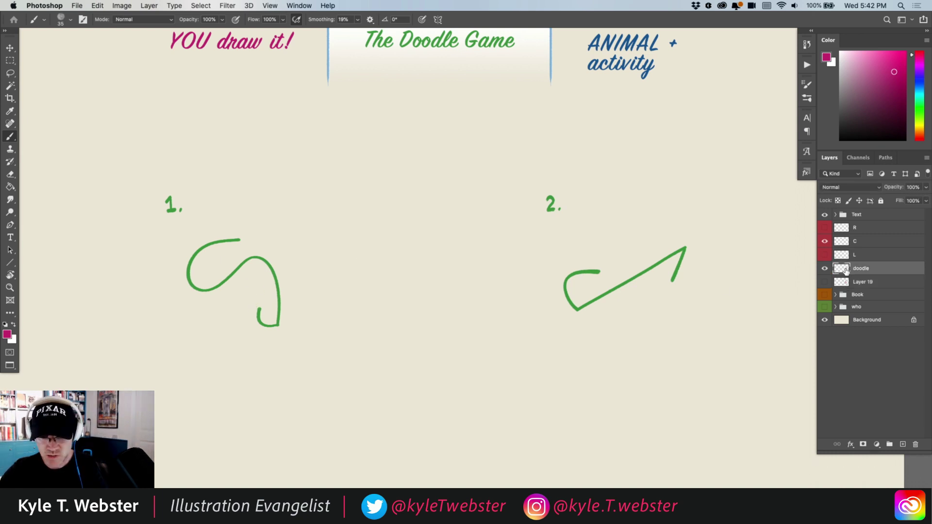
pyautogui.keyDown('alt'); pyautogui.click(370, 37); pyautogui.keyUp('alt')
pyautogui.hscroll(-2, 239, 276)
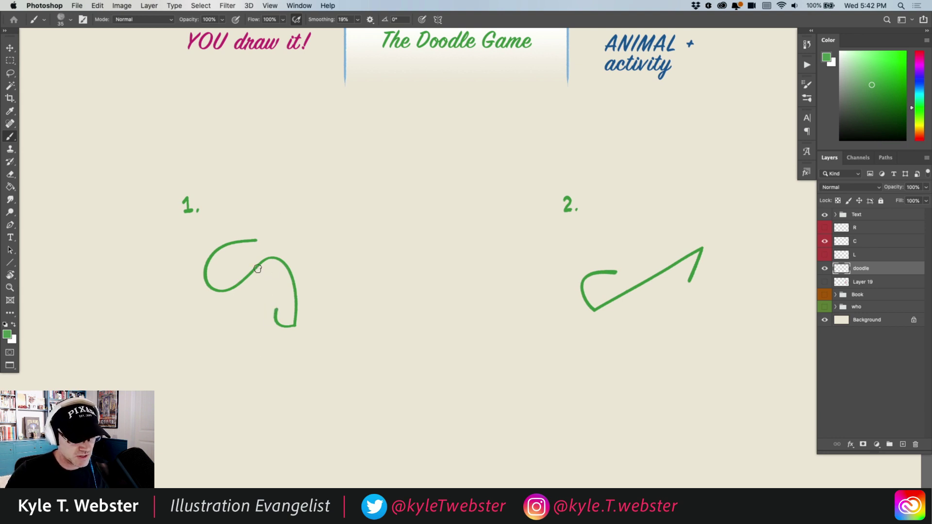
pyautogui.moveTo(262, 263)
pyautogui.mouseDown()
pyautogui.moveTo(290, 270)
pyautogui.moveTo(270, 274)
pyautogui.moveTo(278, 270)
pyautogui.mouseUp()
pyautogui.moveTo(295, 310)
pyautogui.mouseDown()
pyautogui.moveTo(275, 309)
pyautogui.moveTo(281, 324)
pyautogui.mouseUp()
pyautogui.moveTo(286, 311)
pyautogui.mouseDown()
pyautogui.moveTo(281, 339)
pyautogui.moveTo(304, 360)
pyautogui.moveTo(332, 335)
pyautogui.mouseUp()
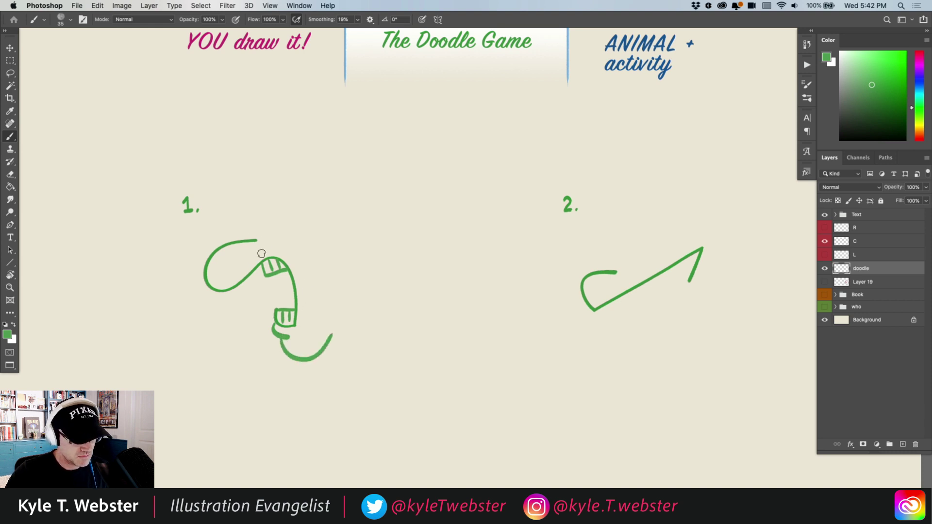
# - Add an upper lip and curved cheek creases around the mouth, plus a forehead line and squinting eye above the big nose
pyautogui.moveTo(254, 260)
pyautogui.mouseDown()
pyautogui.moveTo(281, 245)
pyautogui.moveTo(277, 234)
pyautogui.moveTo(309, 322)
pyautogui.mouseUp()
pyautogui.moveTo(315, 264); pyautogui.dragTo(317, 291)
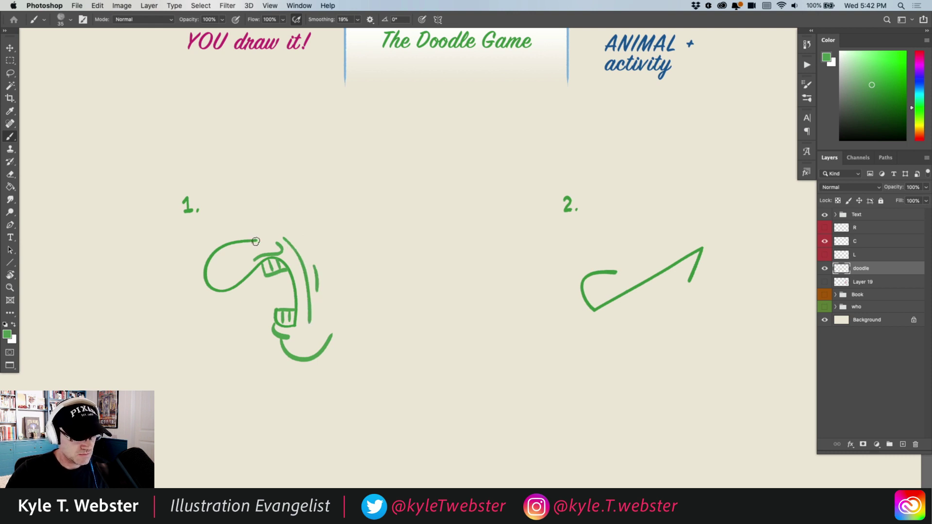
pyautogui.moveTo(249, 238); pyautogui.dragTo(261, 191)
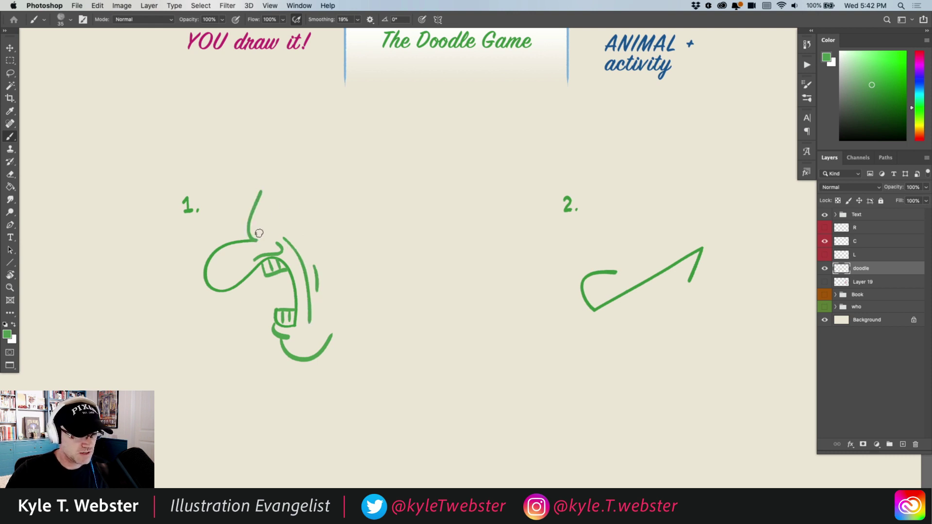
pyautogui.moveTo(255, 234); pyautogui.dragTo(286, 211)
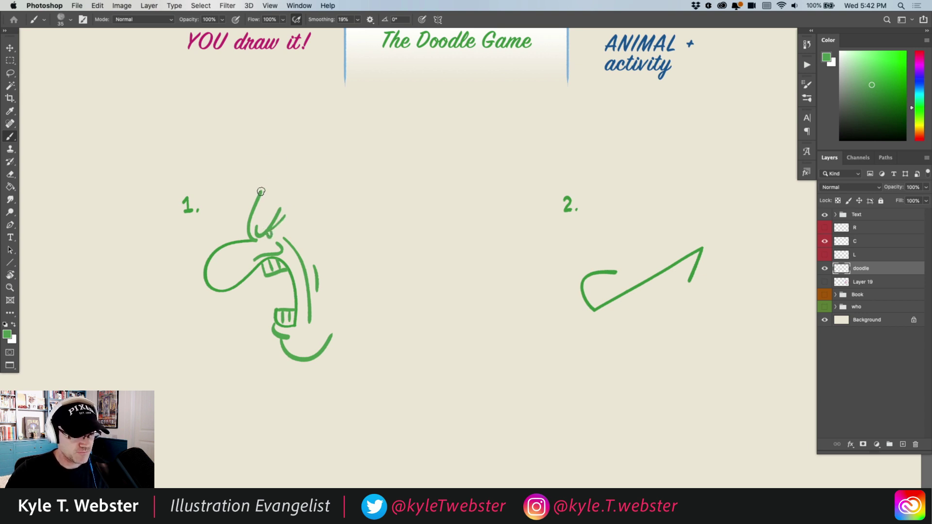
# - Draw shaggy hair over the crown and down the back of the head, and an ear with inner folds
pyautogui.moveTo(260, 191)
pyautogui.mouseDown()
pyautogui.moveTo(243, 209)
pyautogui.moveTo(254, 181)
pyautogui.moveTo(277, 161)
pyautogui.moveTo(339, 176)
pyautogui.moveTo(333, 167)
pyautogui.moveTo(354, 177)
pyautogui.moveTo(347, 204)
pyautogui.moveTo(378, 218)
pyautogui.moveTo(362, 223)
pyautogui.mouseUp()
pyautogui.moveTo(383, 224)
pyautogui.mouseDown()
pyautogui.moveTo(363, 233)
pyautogui.moveTo(372, 248)
pyautogui.mouseUp()
pyautogui.moveTo(389, 249); pyautogui.dragTo(367, 254)
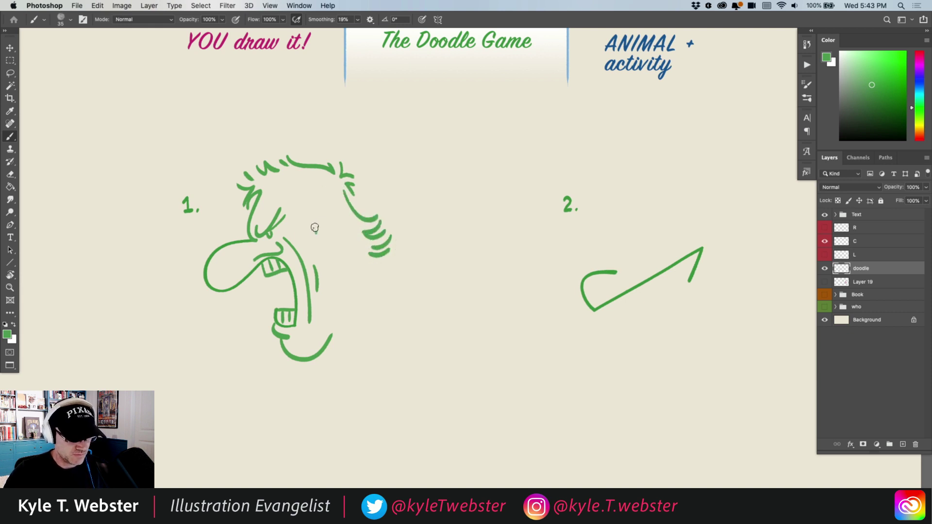
pyautogui.moveTo(315, 231)
pyautogui.mouseDown()
pyautogui.moveTo(342, 222)
pyautogui.moveTo(335, 264)
pyautogui.mouseUp()
pyautogui.moveTo(318, 236)
pyautogui.mouseDown()
pyautogui.moveTo(331, 251)
pyautogui.moveTo(321, 231)
pyautogui.moveTo(333, 244)
pyautogui.moveTo(336, 224)
pyautogui.mouseUp()
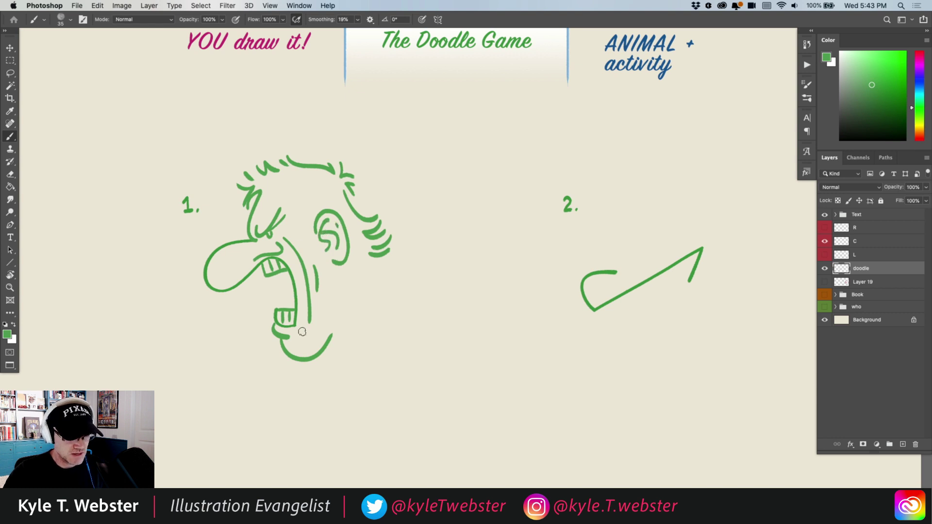
# - Extend the jaw and draw the front and back of the neck, then add a tongue and small shouting dashes at the mouth
pyautogui.moveTo(321, 351); pyautogui.dragTo(338, 335)
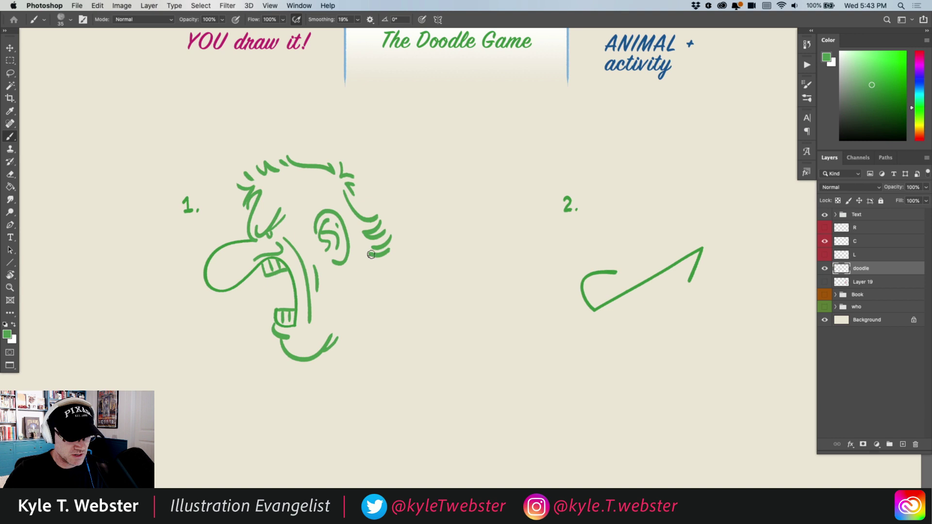
pyautogui.moveTo(371, 254)
pyautogui.mouseDown()
pyautogui.moveTo(388, 266)
pyautogui.moveTo(388, 278)
pyautogui.moveTo(371, 274)
pyautogui.moveTo(396, 341)
pyautogui.mouseUp()
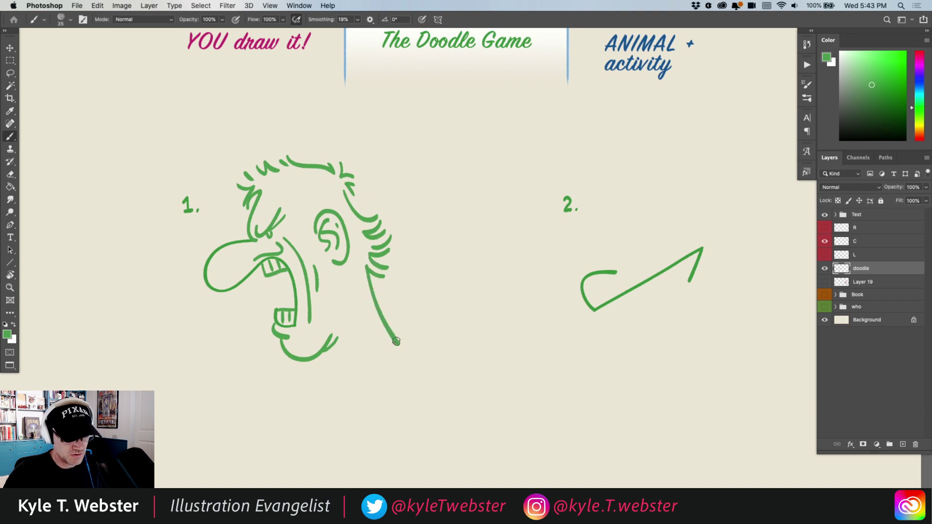
pyautogui.moveTo(330, 347); pyautogui.dragTo(334, 361)
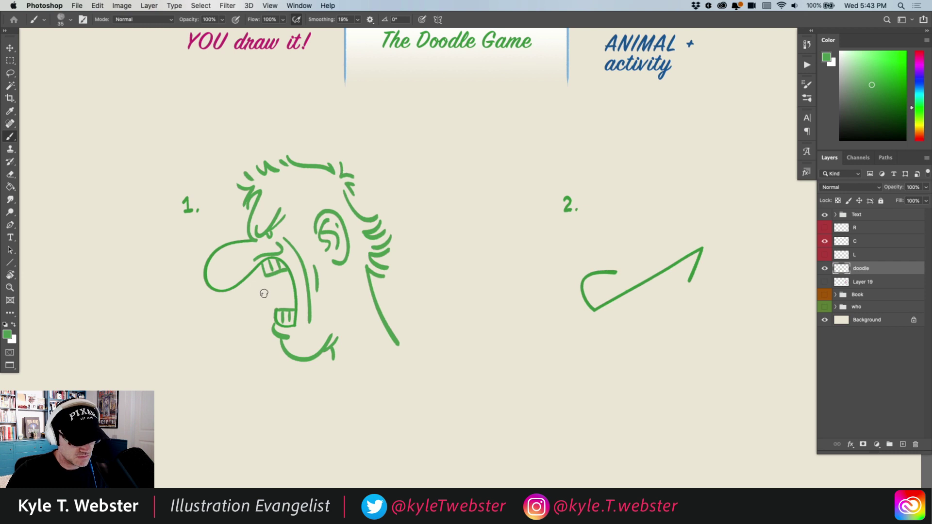
pyautogui.moveTo(275, 293)
pyautogui.mouseDown()
pyautogui.moveTo(290, 289)
pyautogui.moveTo(246, 296)
pyautogui.moveTo(249, 307)
pyautogui.mouseUp()
pyautogui.moveTo(258, 310); pyautogui.dragTo(251, 313)
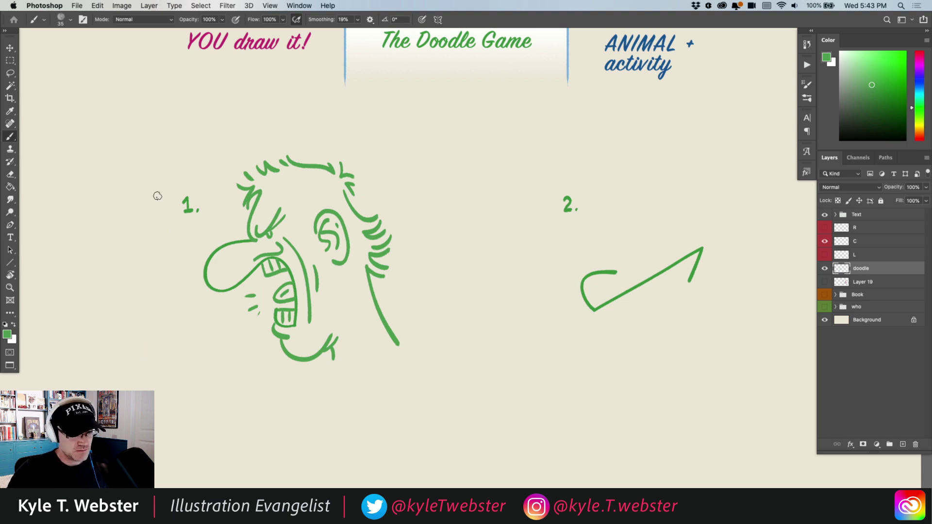
# - Add short hair strokes along the hairline and behind the ear, and draw an angular collar below the neck
pyautogui.moveTo(273, 187)
pyautogui.mouseDown()
pyautogui.moveTo(270, 202)
pyautogui.moveTo(279, 204)
pyautogui.mouseUp()
pyautogui.moveTo(286, 186)
pyautogui.mouseDown()
pyautogui.moveTo(305, 210)
pyautogui.moveTo(311, 204)
pyautogui.moveTo(314, 228)
pyautogui.mouseUp()
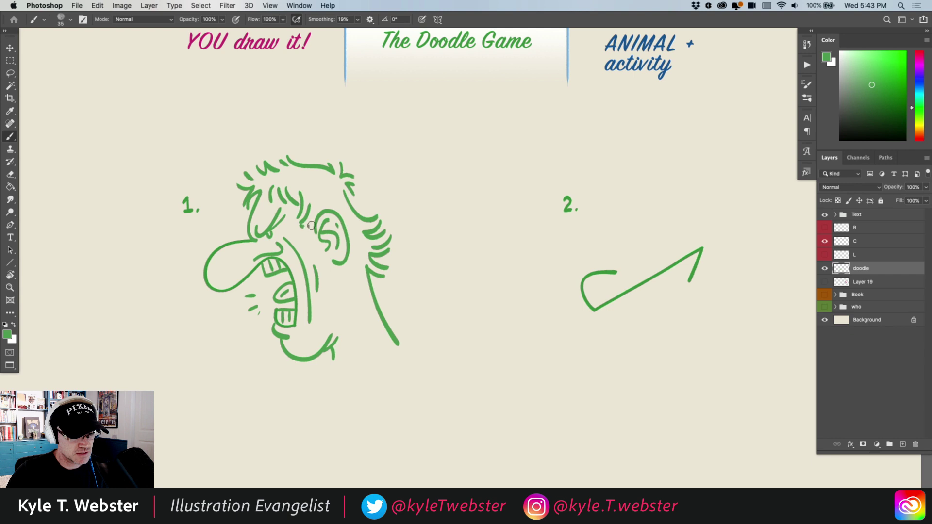
pyautogui.moveTo(353, 262)
pyautogui.mouseDown()
pyautogui.moveTo(347, 276)
pyautogui.moveTo(359, 285)
pyautogui.mouseUp()
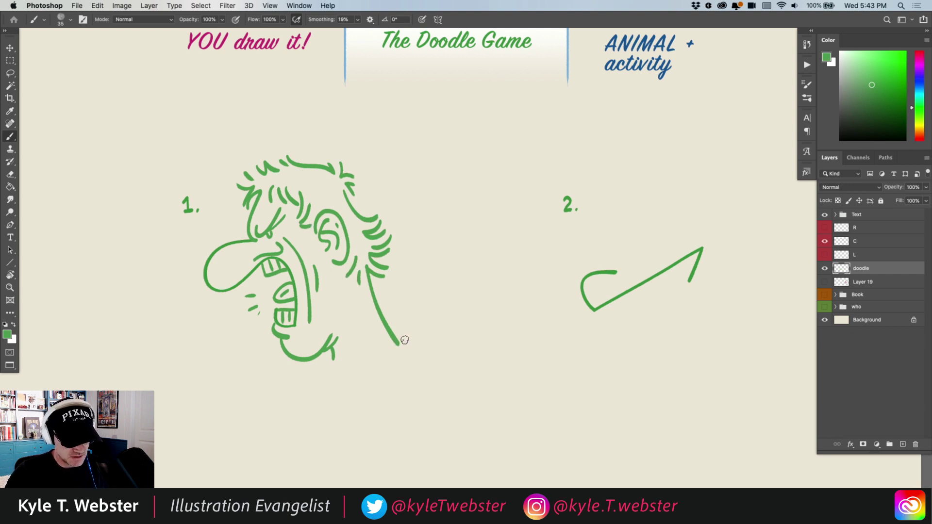
pyautogui.moveTo(369, 373)
pyautogui.mouseDown()
pyautogui.moveTo(411, 324)
pyautogui.moveTo(431, 344)
pyautogui.moveTo(359, 410)
pyautogui.moveTo(350, 387)
pyautogui.mouseUp()
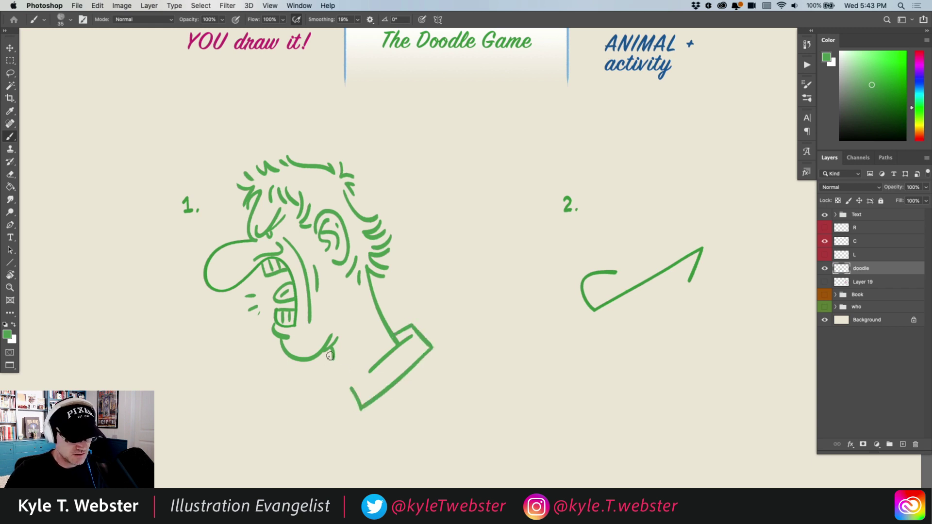
# - Lasso doodle 2, rotate it nearly vertical with its curved end on top and the sharp barb below, and clear the selection
pyautogui.moveTo(266, 362); pyautogui.dragTo(167, 357)
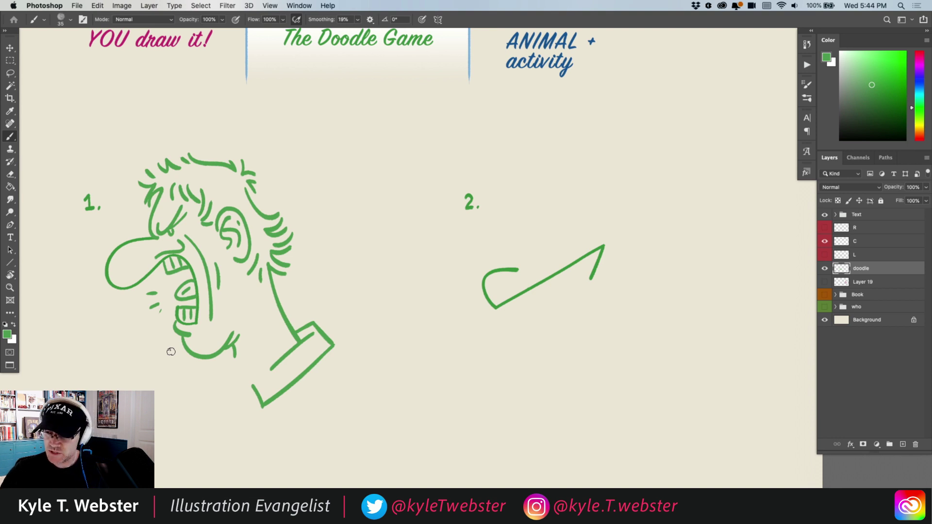
pyautogui.press('l')
pyautogui.moveTo(560, 231)
pyautogui.mouseDown()
pyautogui.moveTo(456, 303)
pyautogui.moveTo(620, 298)
pyautogui.moveTo(553, 227)
pyautogui.mouseUp()
pyautogui.hotkey('ctrl', 't')
pyautogui.moveTo(443, 240)
pyautogui.mouseDown()
pyautogui.moveTo(445, 280)
pyautogui.moveTo(469, 325)
pyautogui.moveTo(561, 205)
pyautogui.moveTo(600, 230)
pyautogui.mouseUp()
pyautogui.press('Escape')
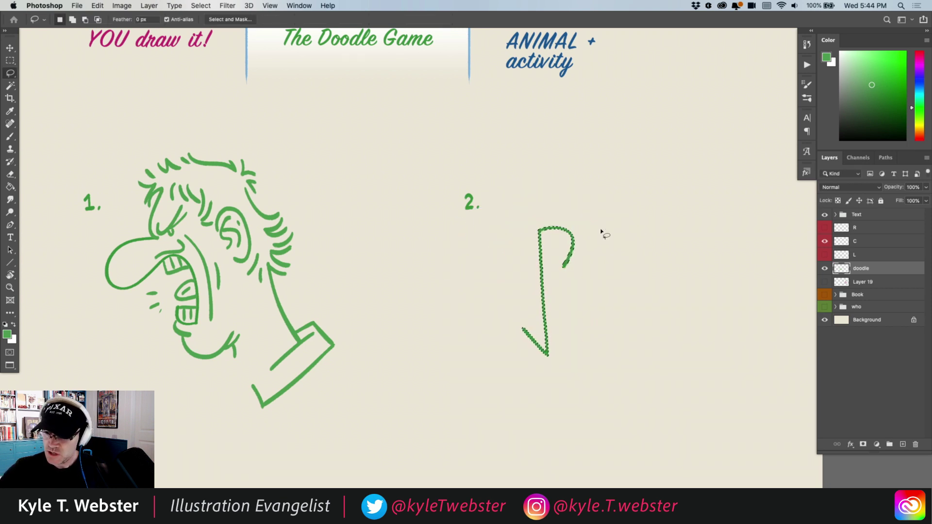
pyautogui.press('b')
pyautogui.press('super+d')
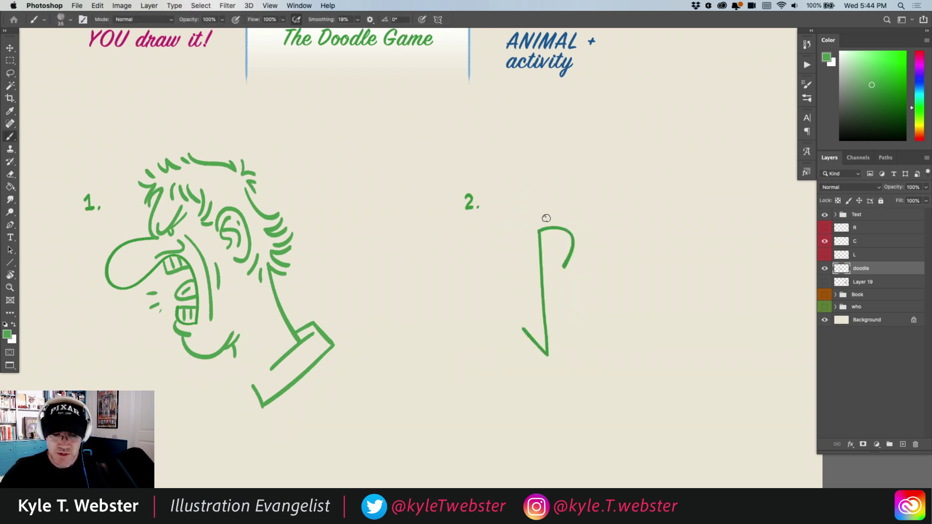
# - Tie a straight fishing line with a looped knot to the top of the hook and draw a wavy water surface across it
pyautogui.moveTo(563, 229)
pyautogui.mouseDown()
pyautogui.moveTo(557, 240)
pyautogui.moveTo(553, 137)
pyautogui.mouseUp()
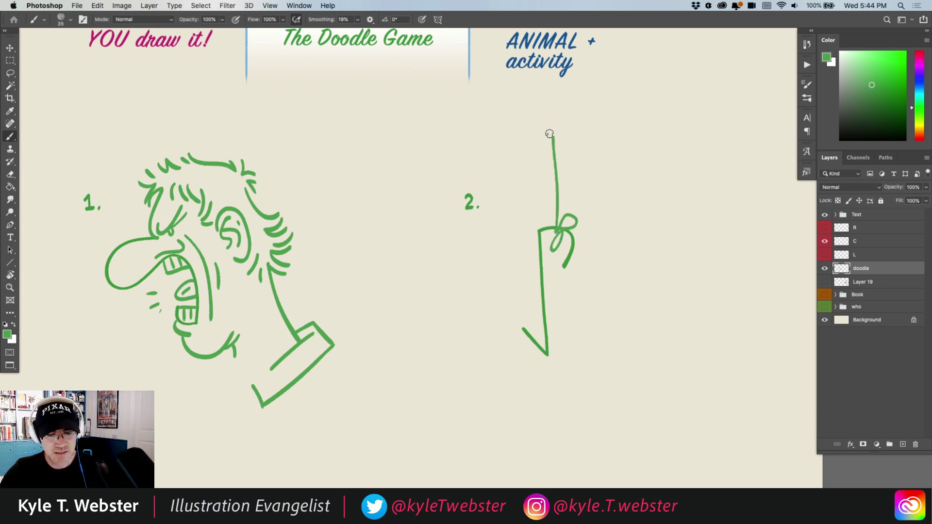
pyautogui.moveTo(680, 192); pyautogui.dragTo(508, 198)
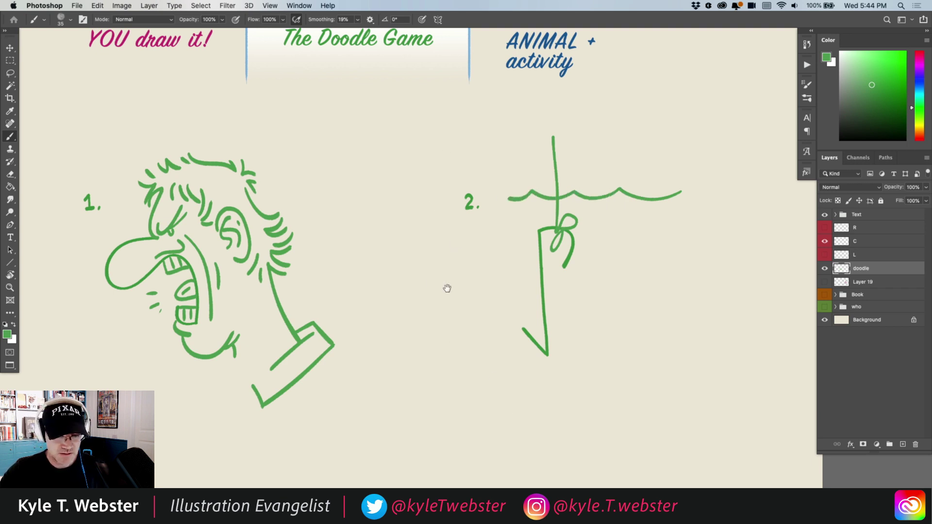
pyautogui.moveTo(445, 290); pyautogui.dragTo(399, 249)
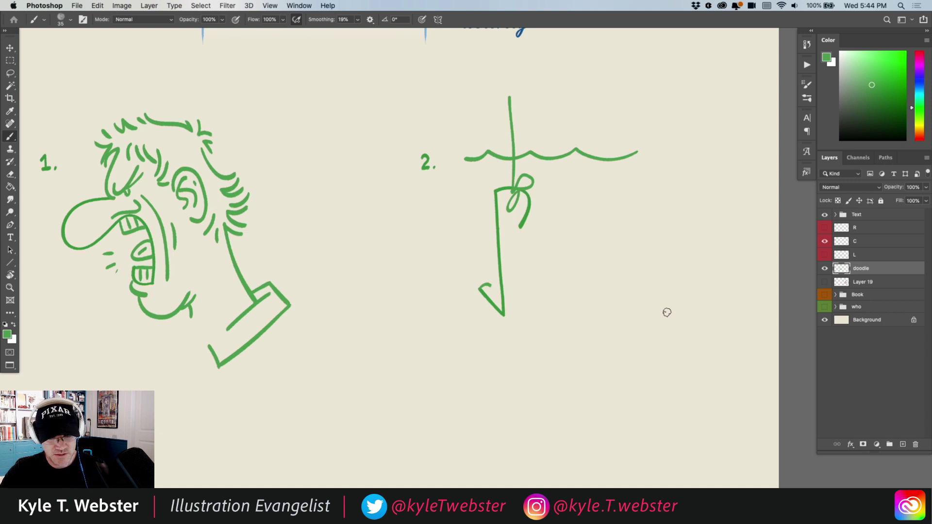
# - Draw an open-mouthed fish facing the hook, with spiky fins, gill and tail, and letter NICE TRY! above it with a speech line
pyautogui.moveTo(667, 311)
pyautogui.mouseDown()
pyautogui.moveTo(570, 287)
pyautogui.moveTo(533, 318)
pyautogui.moveTo(558, 330)
pyautogui.moveTo(525, 321)
pyautogui.moveTo(528, 349)
pyautogui.moveTo(550, 340)
pyautogui.moveTo(529, 345)
pyautogui.moveTo(559, 356)
pyautogui.moveTo(589, 351)
pyautogui.moveTo(602, 362)
pyautogui.moveTo(692, 272)
pyautogui.moveTo(679, 315)
pyautogui.moveTo(684, 344)
pyautogui.moveTo(681, 316)
pyautogui.mouseUp()
pyautogui.moveTo(566, 308)
pyautogui.mouseDown()
pyautogui.moveTo(572, 345)
pyautogui.moveTo(596, 326)
pyautogui.mouseUp()
pyautogui.moveTo(603, 319); pyautogui.dragTo(603, 324)
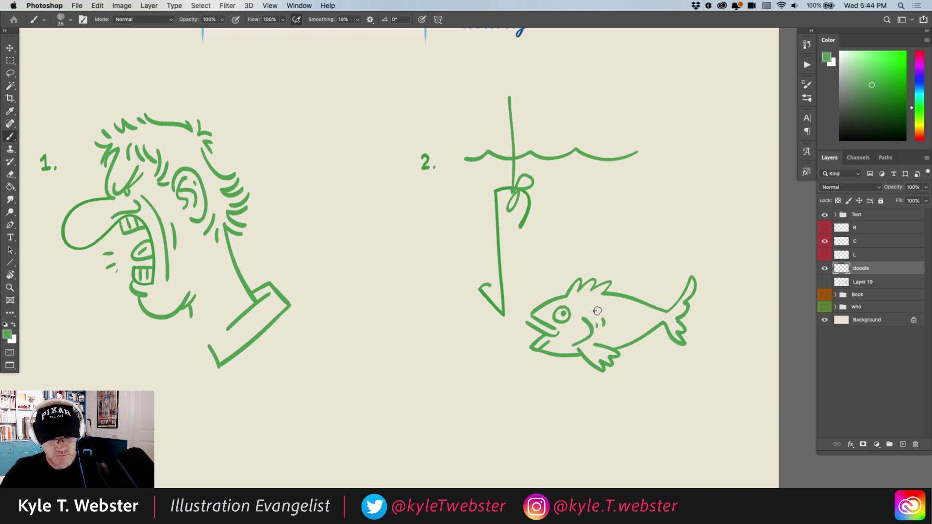
pyautogui.moveTo(562, 252); pyautogui.dragTo(545, 285)
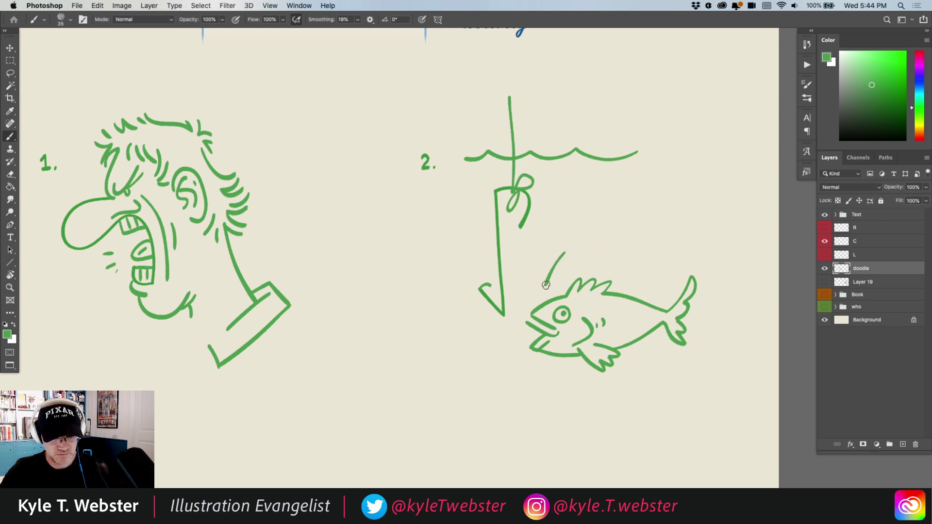
pyautogui.moveTo(571, 245)
pyautogui.mouseDown()
pyautogui.moveTo(584, 233)
pyautogui.moveTo(588, 245)
pyautogui.moveTo(606, 243)
pyautogui.moveTo(613, 232)
pyautogui.moveTo(620, 239)
pyautogui.moveTo(602, 265)
pyautogui.moveTo(644, 255)
pyautogui.mouseUp()
pyautogui.click(644, 262)
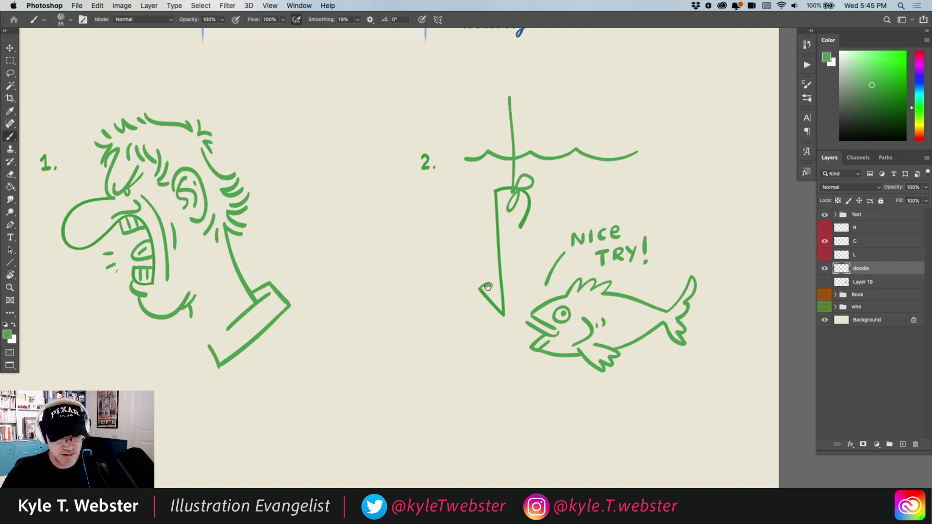
# - Draw a worm with a small face on the hook's barb and add short ripple dashes beneath the water surface
pyautogui.moveTo(486, 280)
pyautogui.mouseDown()
pyautogui.moveTo(482, 301)
pyautogui.moveTo(461, 325)
pyautogui.moveTo(470, 336)
pyautogui.moveTo(489, 294)
pyautogui.moveTo(468, 325)
pyautogui.mouseUp()
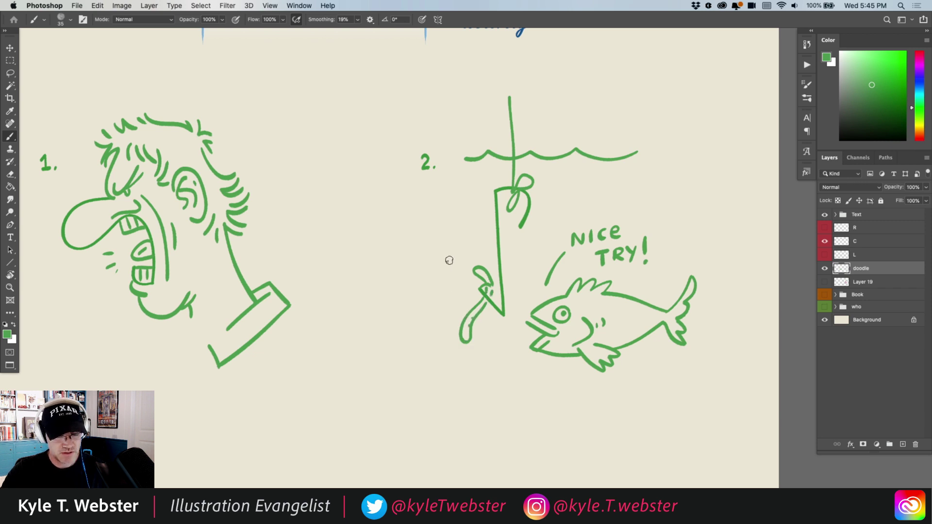
pyautogui.moveTo(610, 180); pyautogui.dragTo(575, 184)
pyautogui.moveTo(470, 208); pyautogui.dragTo(452, 206)
# - Hide the doodle layer, show the Viking drawing, and switch the tab highlight from The Doodle Game to ANIMAL + activity
pyautogui.scroll(-3, 345, 306)
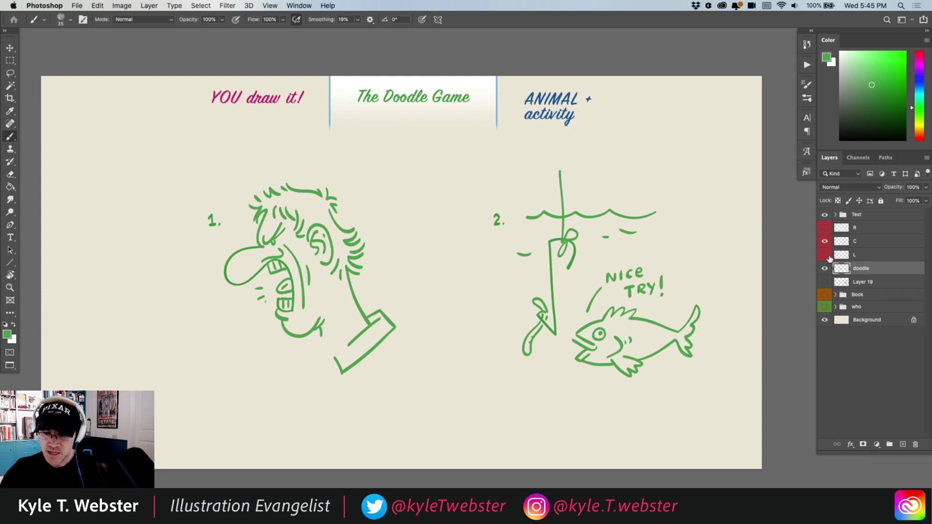
pyautogui.click(823, 269)
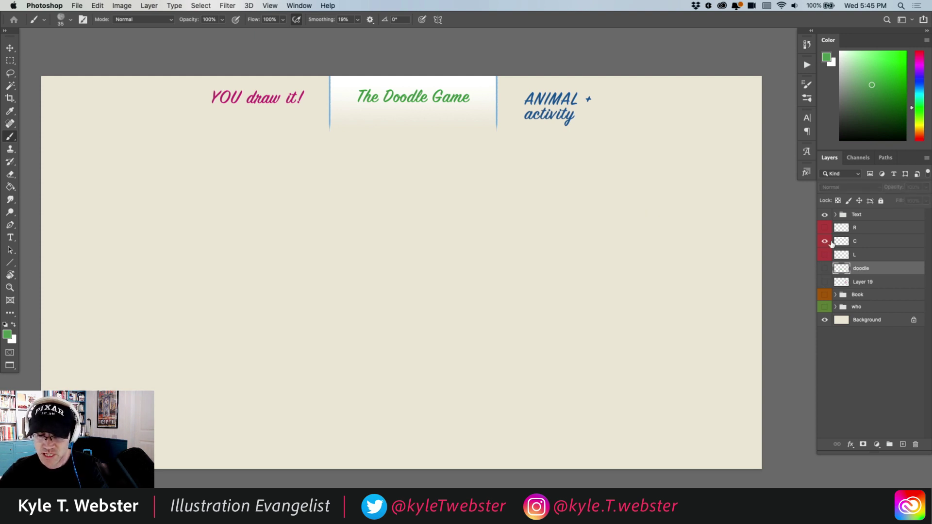
pyautogui.click(823, 282)
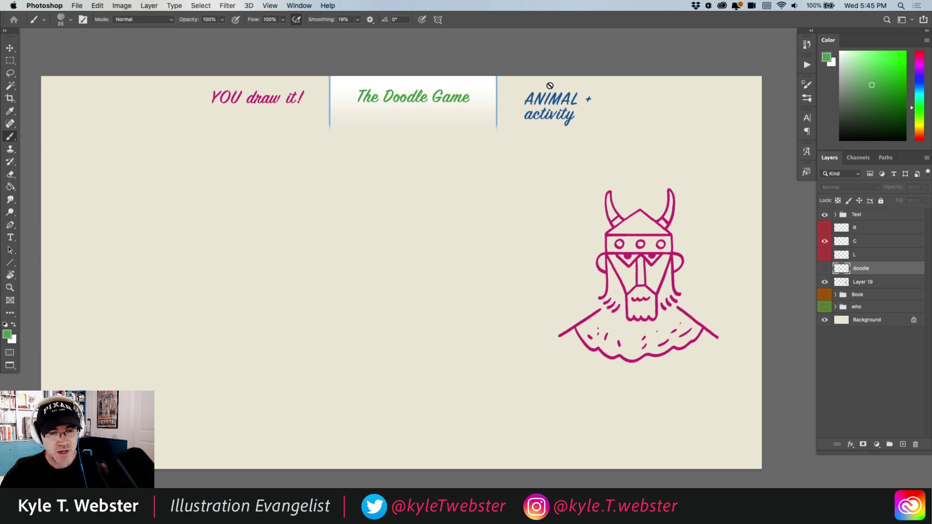
pyautogui.click(824, 228)
pyautogui.click(824, 227)
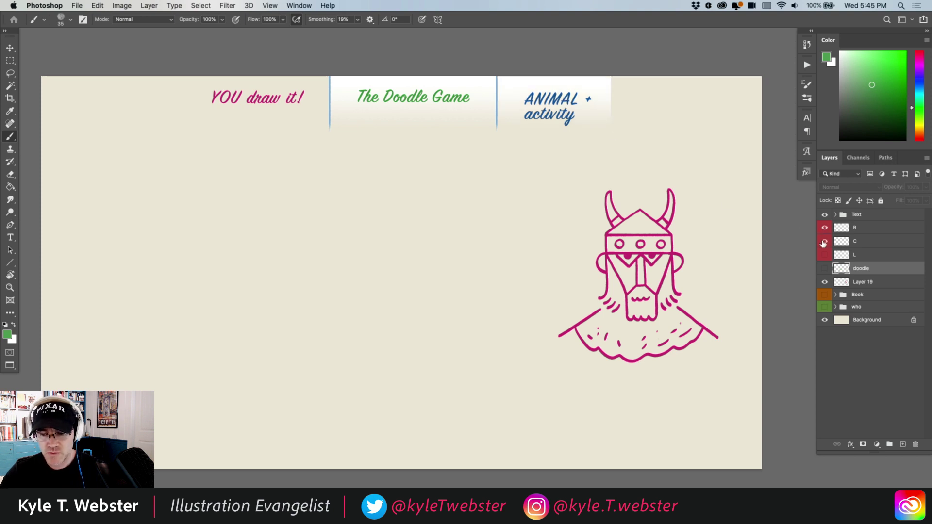
pyautogui.click(824, 241)
# - Sample the dark blue of the ANIMAL + activity title and lighten it to a pale blue brush colour
pyautogui.scroll(3, 534, 103)
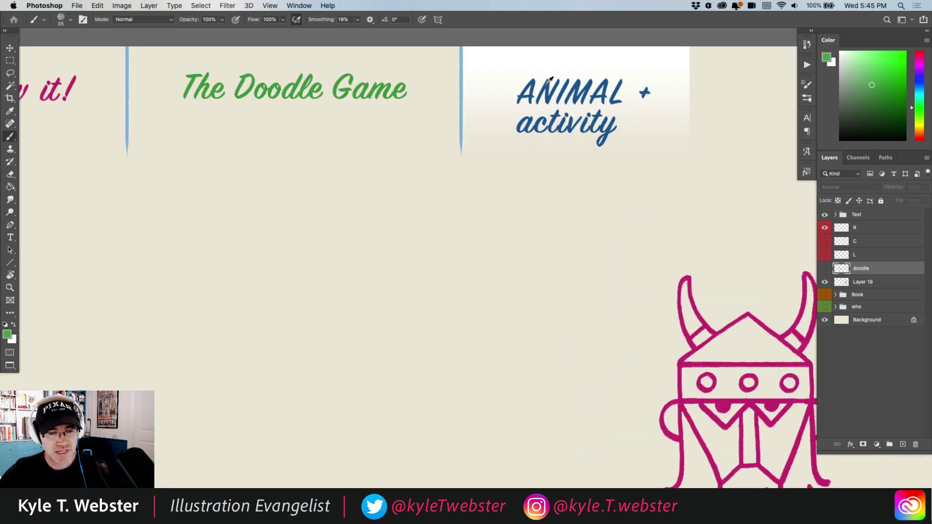
pyautogui.keyDown('alt'); pyautogui.click(542, 89); pyautogui.keyUp('alt')
pyautogui.scroll(-3, 417, 301)
pyautogui.moveTo(343, 306); pyautogui.dragTo(385, 238)
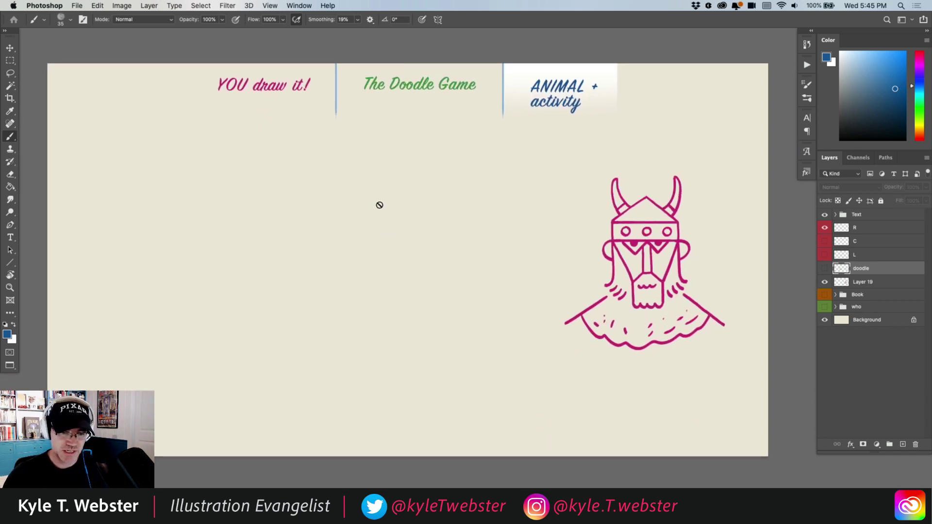
pyautogui.scroll(1, 327, 259)
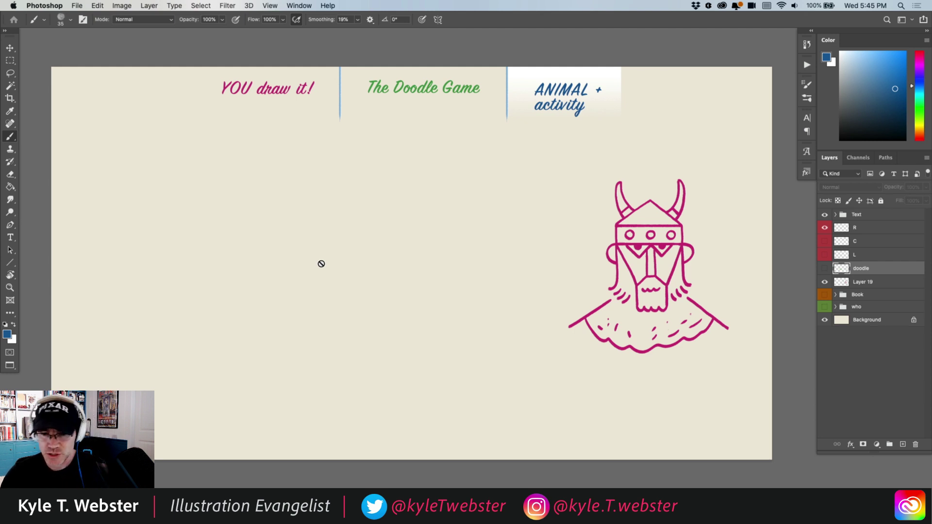
pyautogui.click(859, 59)
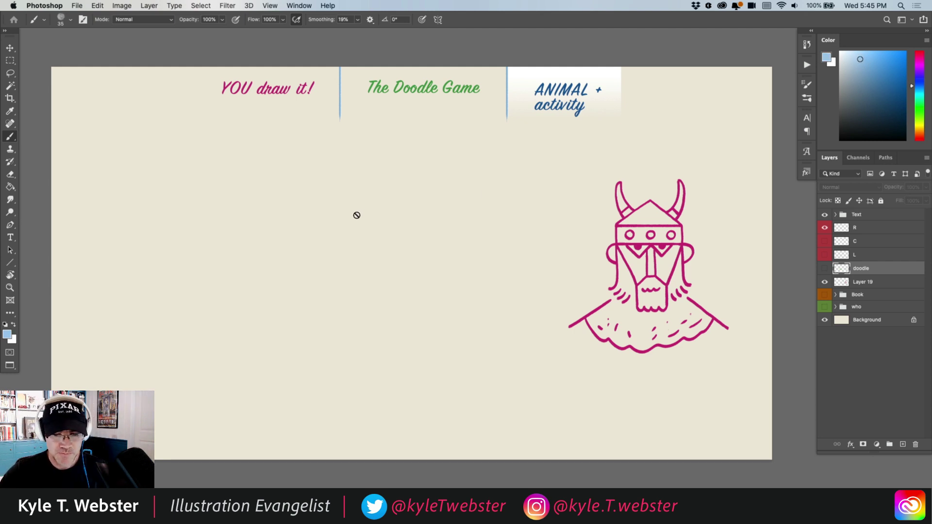
pyautogui.click(903, 444)
pyautogui.moveTo(359, 164)
pyautogui.mouseDown()
pyautogui.moveTo(381, 196)
pyautogui.moveTo(453, 240)
pyautogui.moveTo(234, 193)
pyautogui.moveTo(380, 269)
pyautogui.moveTo(321, 287)
pyautogui.moveTo(335, 338)
pyautogui.moveTo(380, 372)
pyautogui.moveTo(186, 378)
pyautogui.mouseUp()
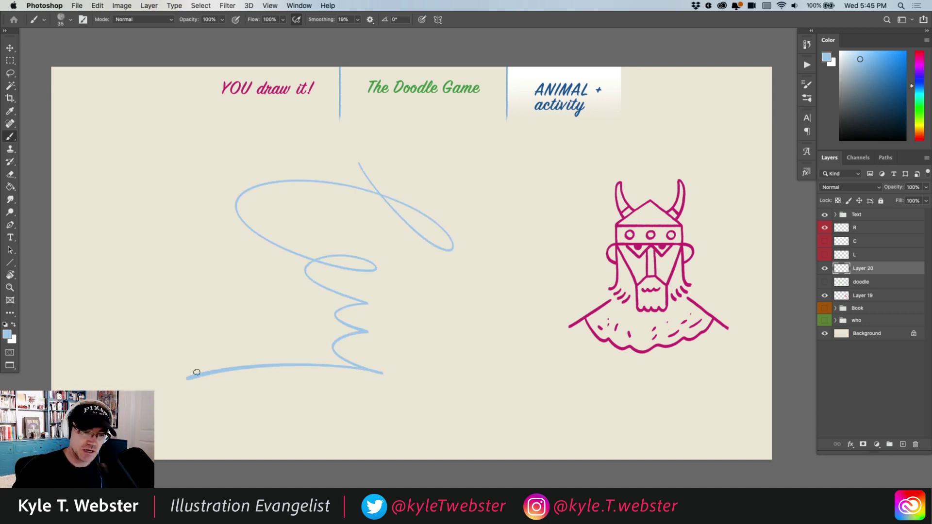
pyautogui.press('super+z')
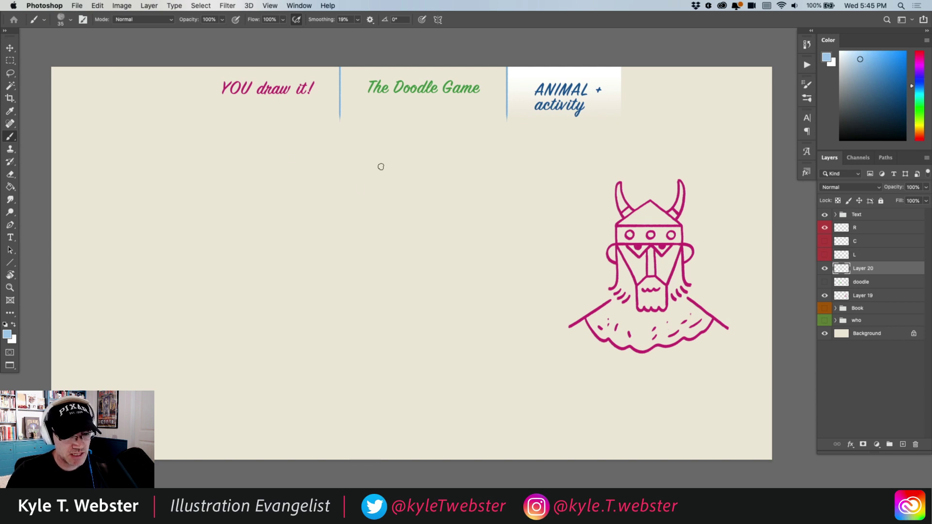
pyautogui.moveTo(380, 168)
pyautogui.mouseDown()
pyautogui.moveTo(353, 244)
pyautogui.moveTo(368, 240)
pyautogui.moveTo(258, 209)
pyautogui.moveTo(285, 308)
pyautogui.moveTo(257, 271)
pyautogui.moveTo(252, 324)
pyautogui.moveTo(293, 380)
pyautogui.moveTo(245, 365)
pyautogui.moveTo(260, 378)
pyautogui.mouseUp()
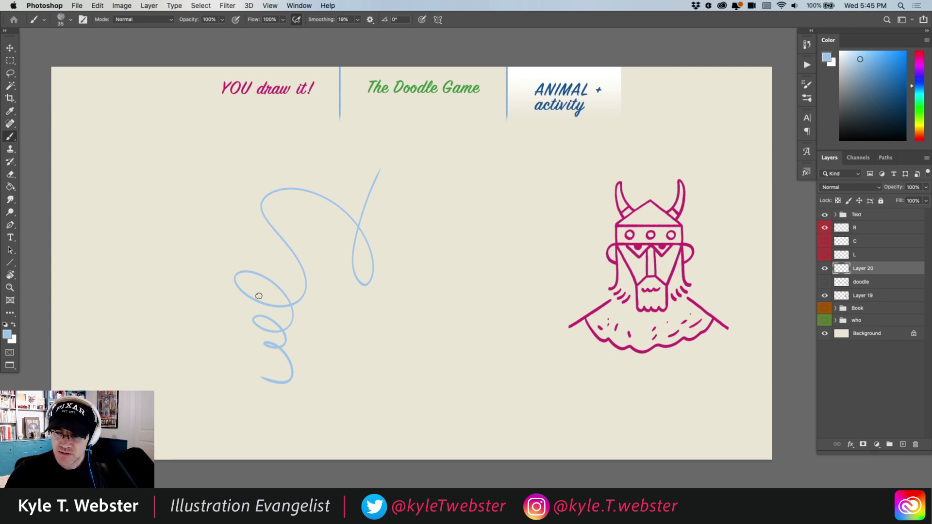
pyautogui.click(869, 61)
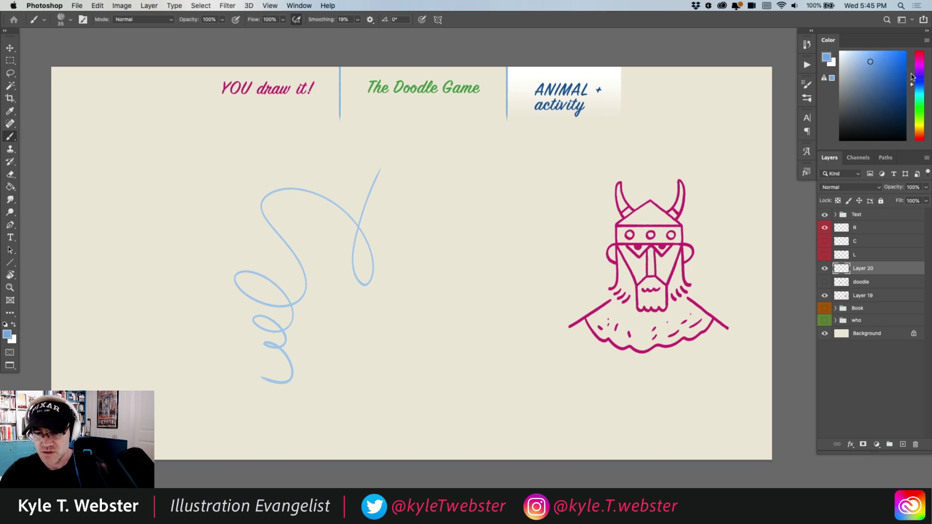
pyautogui.press('BackSpace')
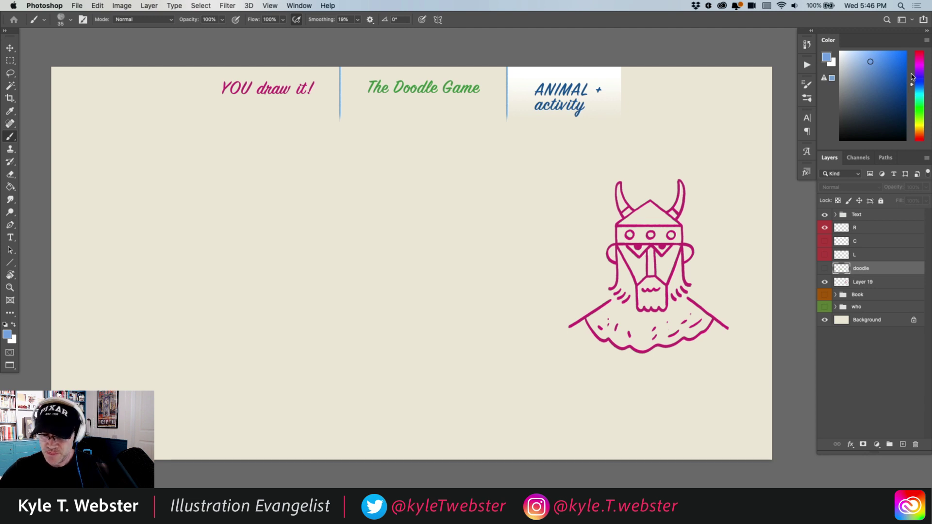
# - Add a new layer above the doodle layer, set the brush to a light periwinkle blue, and undo the test squiggles
pyautogui.click(903, 445)
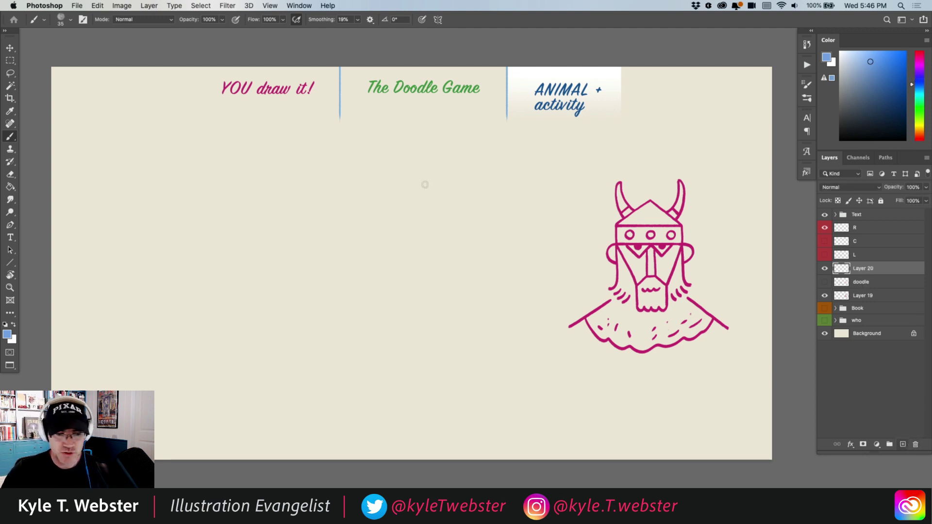
pyautogui.moveTo(423, 185)
pyautogui.mouseDown()
pyautogui.moveTo(410, 213)
pyautogui.moveTo(423, 336)
pyautogui.moveTo(344, 186)
pyautogui.moveTo(339, 251)
pyautogui.moveTo(322, 264)
pyautogui.moveTo(281, 260)
pyautogui.mouseUp()
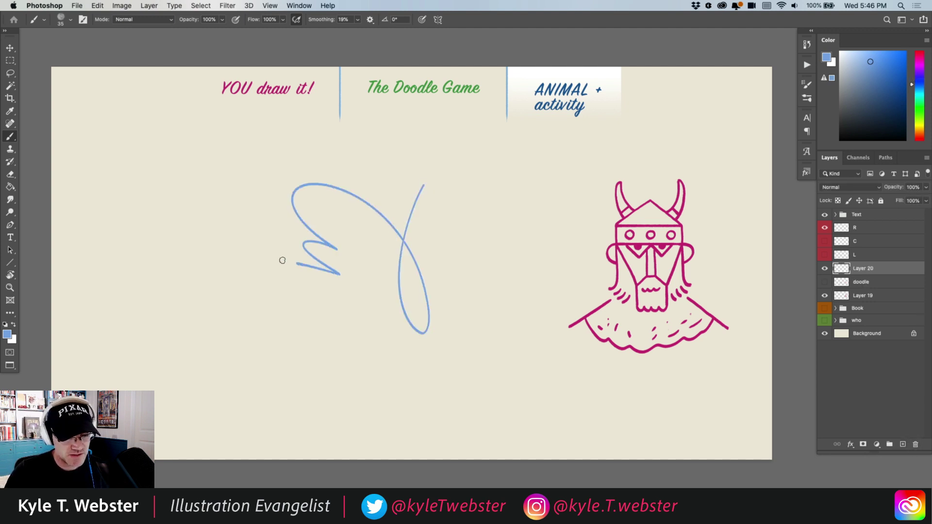
pyautogui.press('super+z')
pyautogui.click(862, 58)
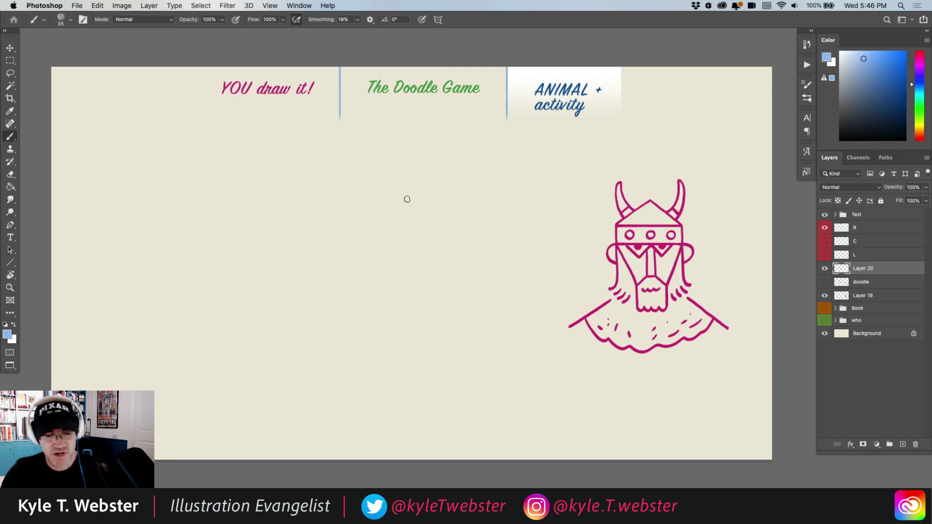
pyautogui.moveTo(394, 199)
pyautogui.mouseDown()
pyautogui.moveTo(378, 301)
pyautogui.moveTo(353, 305)
pyautogui.moveTo(328, 339)
pyautogui.moveTo(268, 334)
pyautogui.mouseUp()
pyautogui.press('super+z')
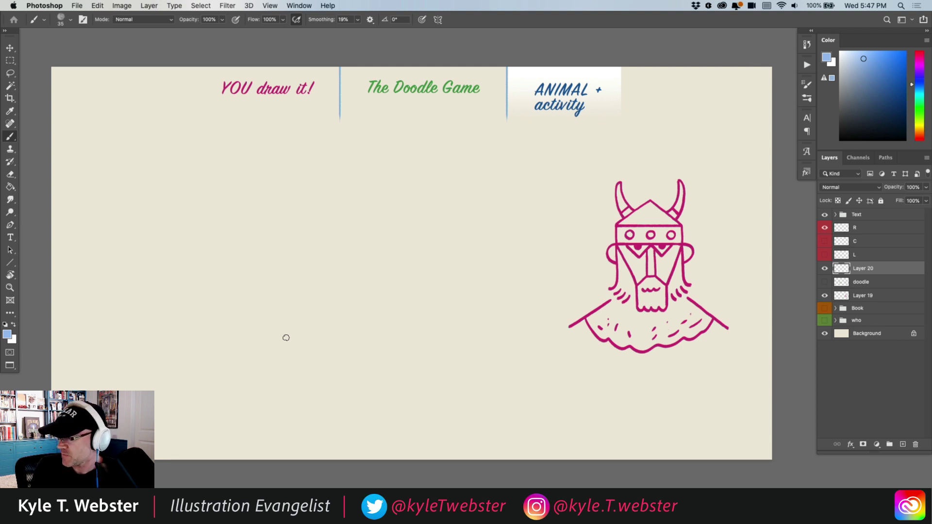
# - Sketch slanted parallel lines for the courses of a brick wall mid-canvas, with one short vertical joint
pyautogui.hscroll(-1, 327, 293)
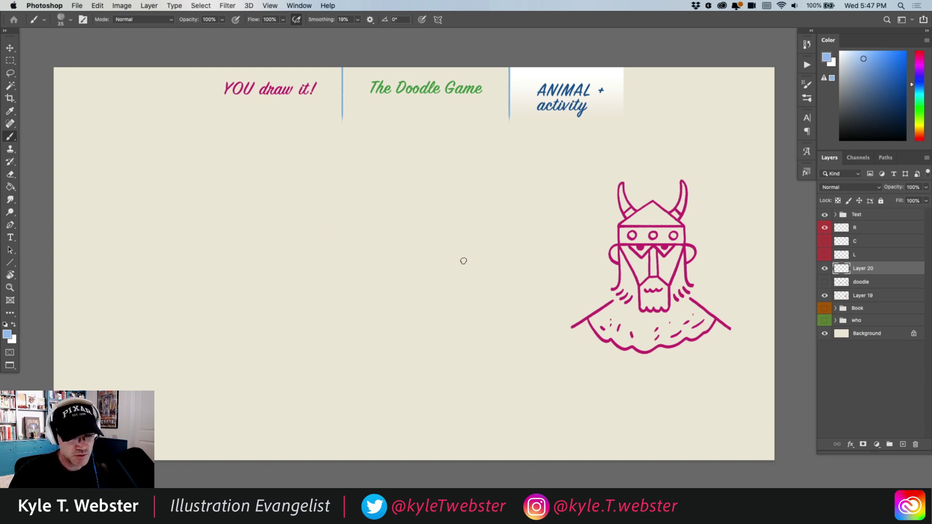
pyautogui.moveTo(469, 257); pyautogui.dragTo(341, 311)
pyautogui.moveTo(482, 282); pyautogui.dragTo(376, 335)
pyautogui.moveTo(475, 319); pyautogui.dragTo(459, 325)
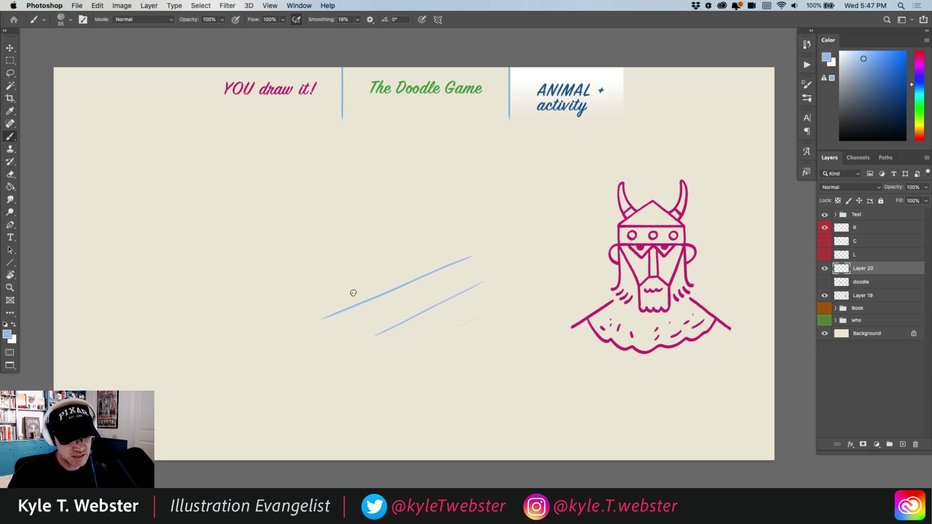
pyautogui.moveTo(385, 291)
pyautogui.mouseDown()
pyautogui.moveTo(382, 263)
pyautogui.moveTo(304, 297)
pyautogui.mouseUp()
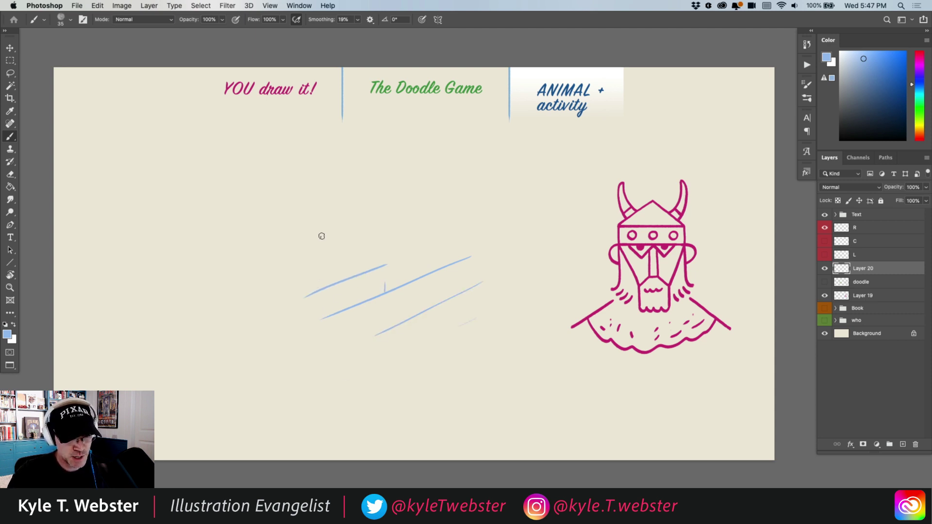
# - With brush smoothing set to 17%, add brick joints and mortar and rough in a raccoon troweling behind the wall
pyautogui.click(348, 23)
pyautogui.write('17')
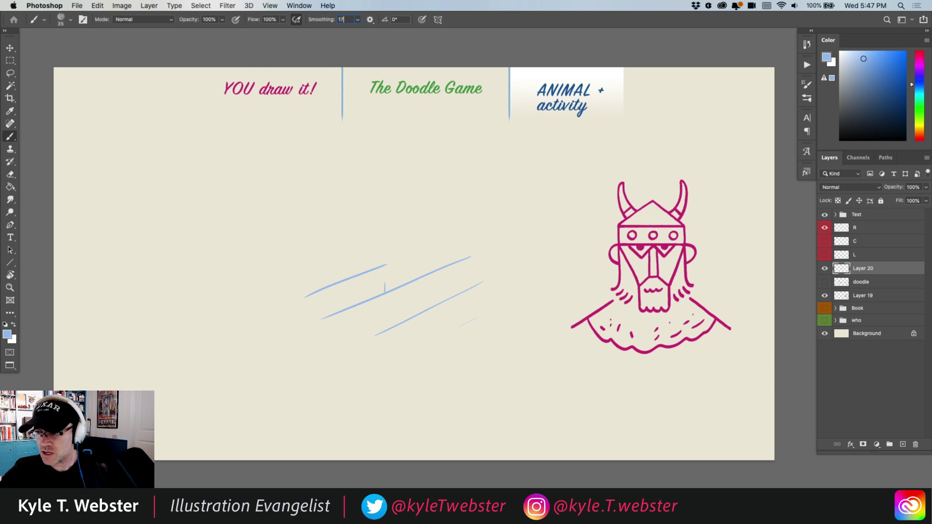
pyautogui.press('Return')
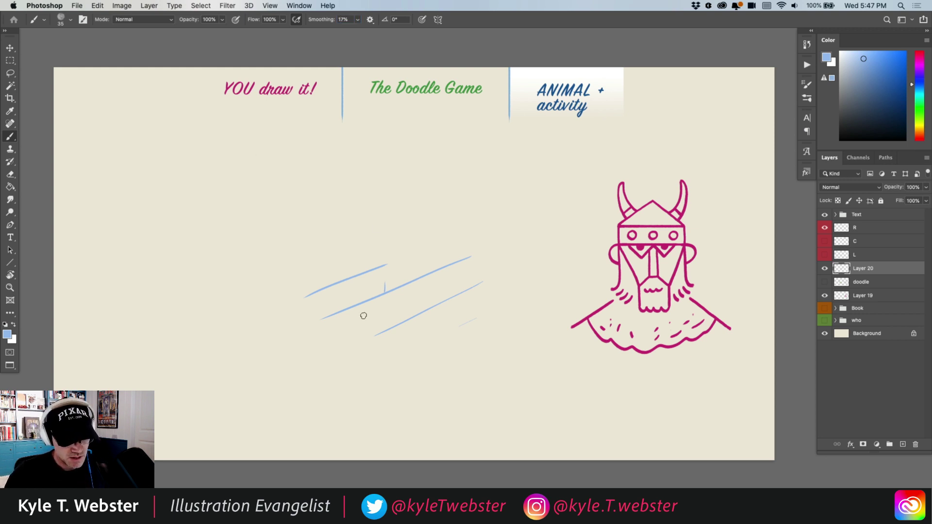
pyautogui.moveTo(362, 316); pyautogui.dragTo(362, 326)
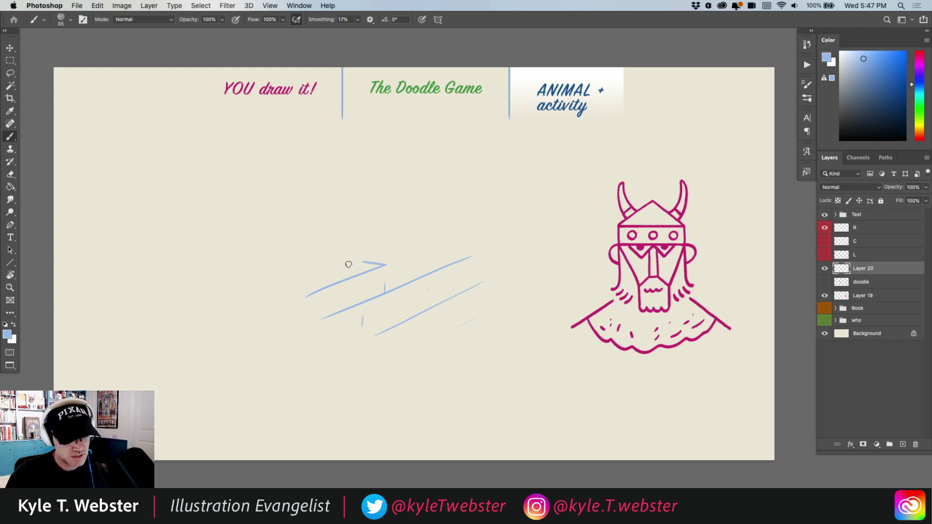
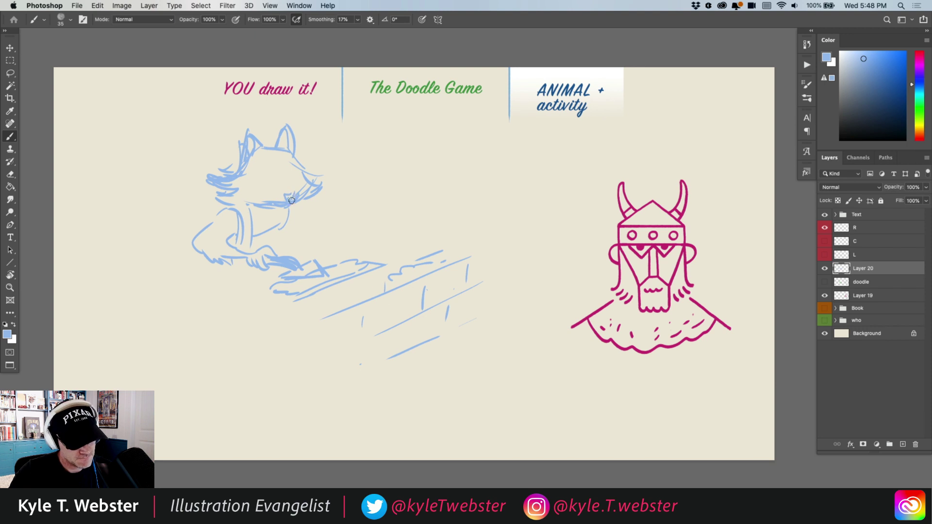
# - Draw the raccoon's masked eyes and nose, tighten its cheek fur, and reshape both ears shorter and rounder
pyautogui.moveTo(294, 173)
pyautogui.mouseDown()
pyautogui.moveTo(279, 179)
pyautogui.moveTo(281, 190)
pyautogui.moveTo(262, 194)
pyautogui.moveTo(270, 186)
pyautogui.mouseUp()
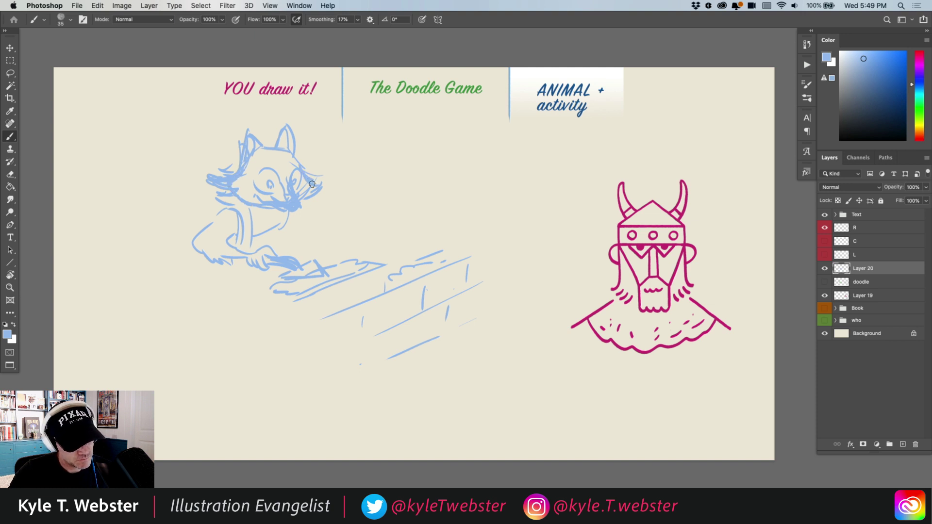
pyautogui.moveTo(223, 170)
pyautogui.mouseDown()
pyautogui.moveTo(221, 193)
pyautogui.moveTo(229, 183)
pyautogui.mouseUp()
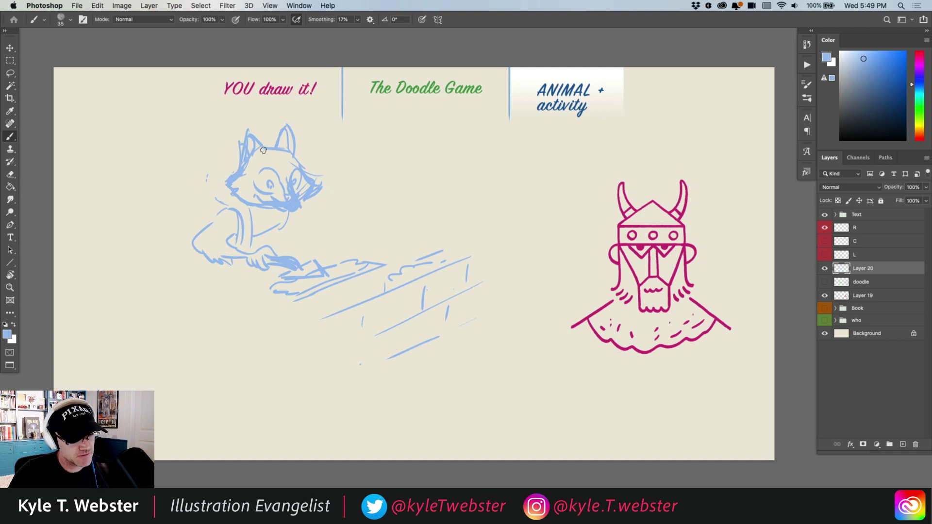
pyautogui.moveTo(258, 132)
pyautogui.mouseDown()
pyautogui.moveTo(244, 139)
pyautogui.moveTo(290, 130)
pyautogui.moveTo(300, 156)
pyautogui.mouseUp()
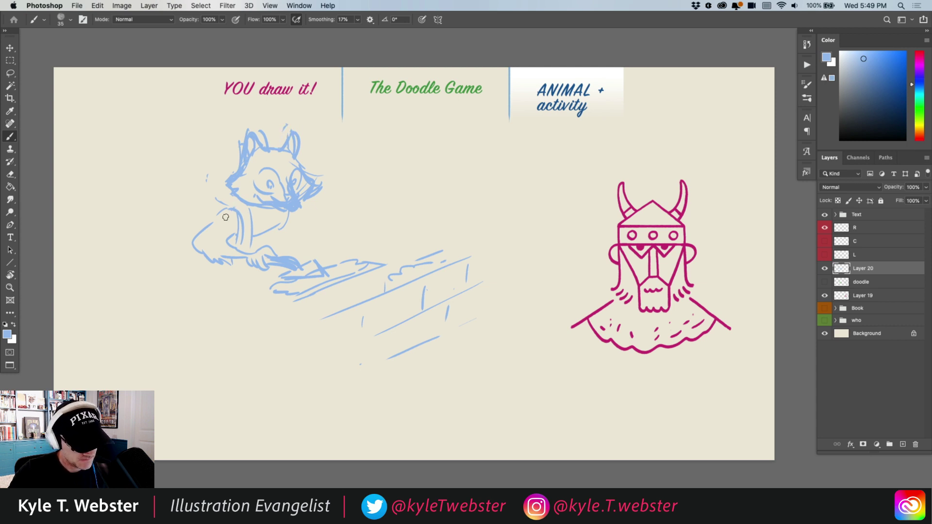
# - Sketch the raccoon's vest, trowel arm and a brick held in its other hand, and extend the wall's top edge
pyautogui.moveTo(226, 217)
pyautogui.mouseDown()
pyautogui.moveTo(201, 235)
pyautogui.moveTo(243, 200)
pyautogui.moveTo(227, 216)
pyautogui.moveTo(234, 205)
pyautogui.moveTo(253, 234)
pyautogui.moveTo(252, 223)
pyautogui.moveTo(295, 218)
pyautogui.moveTo(285, 252)
pyautogui.moveTo(286, 213)
pyautogui.moveTo(284, 234)
pyautogui.moveTo(291, 221)
pyautogui.moveTo(280, 212)
pyautogui.moveTo(248, 237)
pyautogui.moveTo(279, 229)
pyautogui.moveTo(263, 230)
pyautogui.moveTo(276, 241)
pyautogui.moveTo(226, 292)
pyautogui.mouseUp()
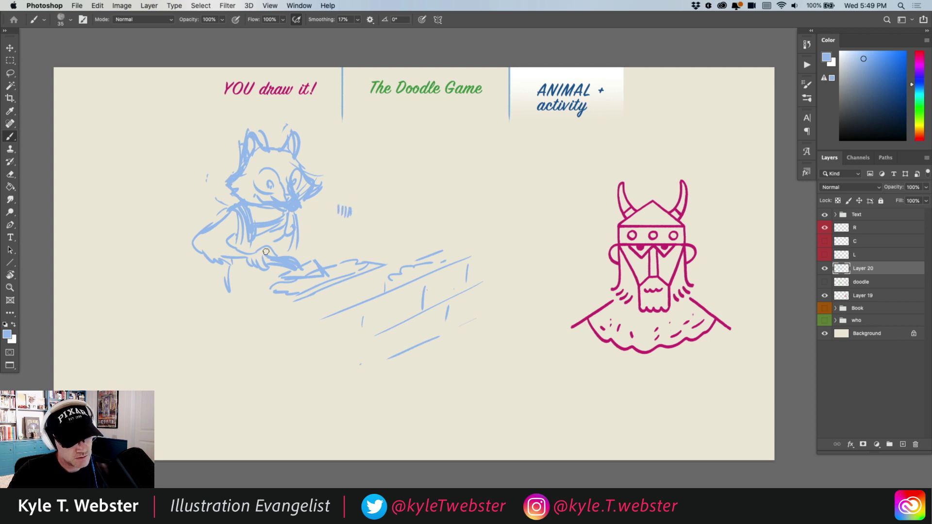
pyautogui.moveTo(271, 255); pyautogui.dragTo(236, 254)
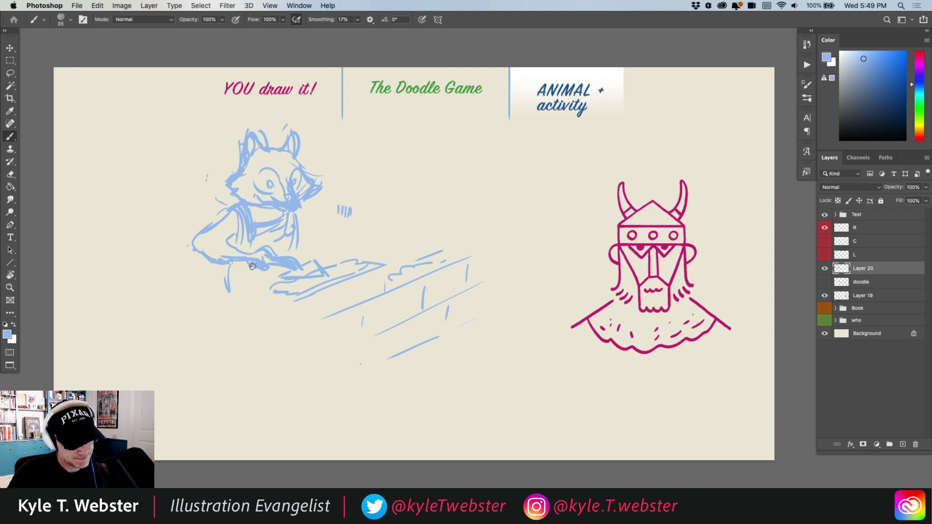
pyautogui.moveTo(308, 262)
pyautogui.mouseDown()
pyautogui.moveTo(333, 276)
pyautogui.moveTo(283, 271)
pyautogui.moveTo(280, 286)
pyautogui.moveTo(264, 293)
pyautogui.moveTo(301, 299)
pyautogui.moveTo(268, 303)
pyautogui.mouseUp()
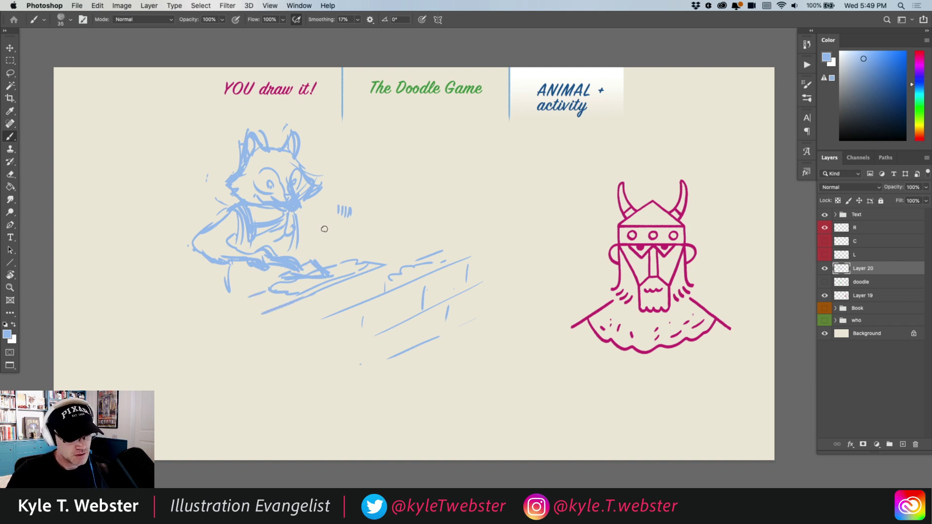
pyautogui.moveTo(354, 213)
pyautogui.mouseDown()
pyautogui.moveTo(365, 231)
pyautogui.moveTo(329, 222)
pyautogui.moveTo(335, 212)
pyautogui.moveTo(318, 209)
pyautogui.moveTo(311, 227)
pyautogui.moveTo(366, 231)
pyautogui.moveTo(320, 221)
pyautogui.moveTo(320, 211)
pyautogui.moveTo(345, 226)
pyautogui.mouseUp()
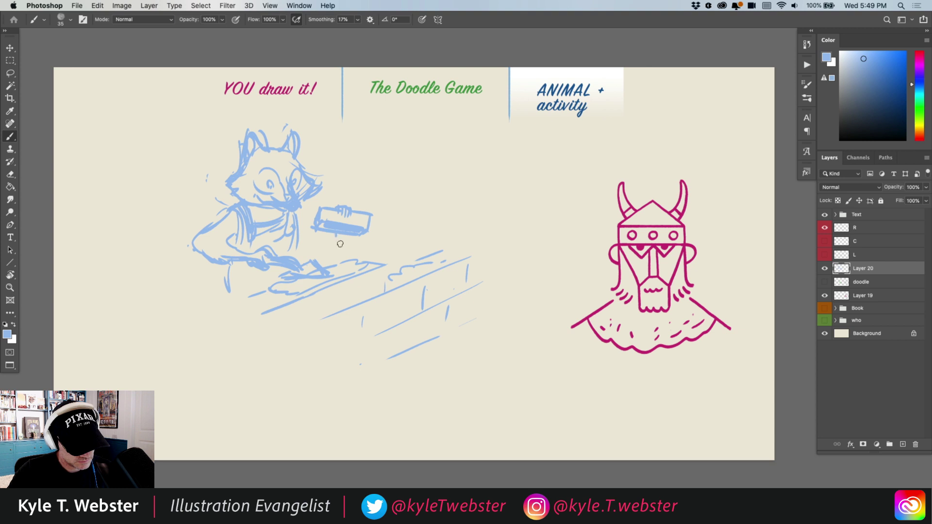
pyautogui.moveTo(340, 243); pyautogui.dragTo(302, 246)
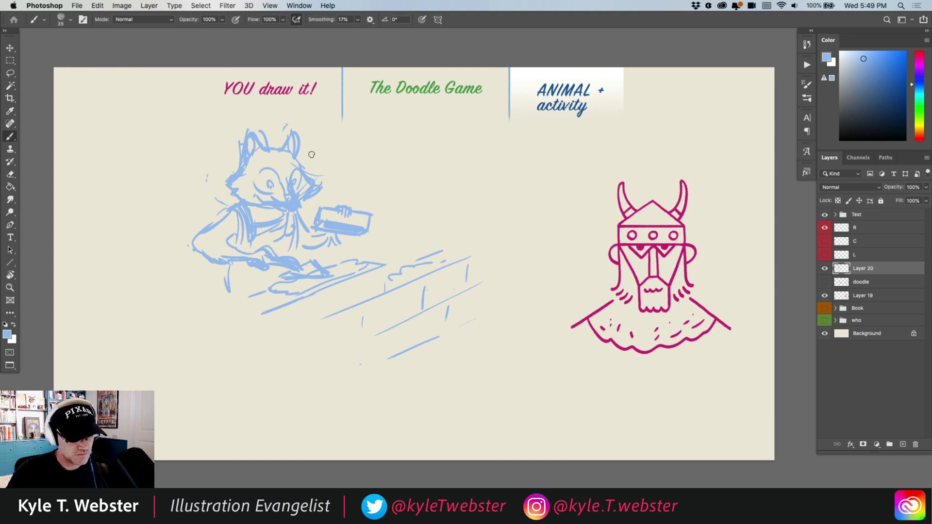
# - Lasso the brick with its fingers, move it slightly up and away from the raccoon's body, and clear the selection
pyautogui.press('l')
pyautogui.moveTo(322, 201)
pyautogui.mouseDown()
pyautogui.moveTo(308, 214)
pyautogui.moveTo(378, 225)
pyautogui.moveTo(340, 196)
pyautogui.moveTo(341, 219)
pyautogui.moveTo(339, 210)
pyautogui.mouseUp()
pyautogui.press('v')
pyautogui.rightClick(330, 196)
pyautogui.click(326, 216)
pyautogui.hotkey('ctrl', 'd')
pyautogui.press('b')
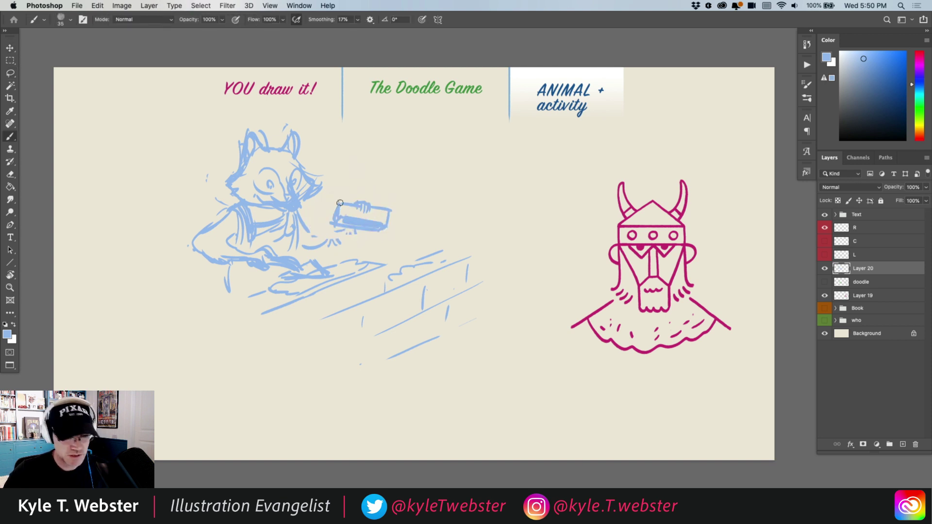
# - Draw the raccoon's forearm reaching the moved brick and sketch its torso and legs down to the wall
pyautogui.moveTo(345, 231)
pyautogui.mouseDown()
pyautogui.moveTo(308, 247)
pyautogui.moveTo(293, 214)
pyautogui.moveTo(295, 255)
pyautogui.mouseUp()
pyautogui.moveTo(221, 267); pyautogui.dragTo(216, 303)
pyautogui.moveTo(292, 252)
pyautogui.mouseDown()
pyautogui.moveTo(294, 223)
pyautogui.moveTo(286, 250)
pyautogui.moveTo(227, 275)
pyautogui.moveTo(264, 291)
pyautogui.moveTo(249, 307)
pyautogui.moveTo(279, 306)
pyautogui.moveTo(262, 316)
pyautogui.mouseUp()
# - Extend the wall courses toward the lower left beneath the raccoon and erase their far right ends
pyautogui.moveTo(339, 308); pyautogui.dragTo(285, 334)
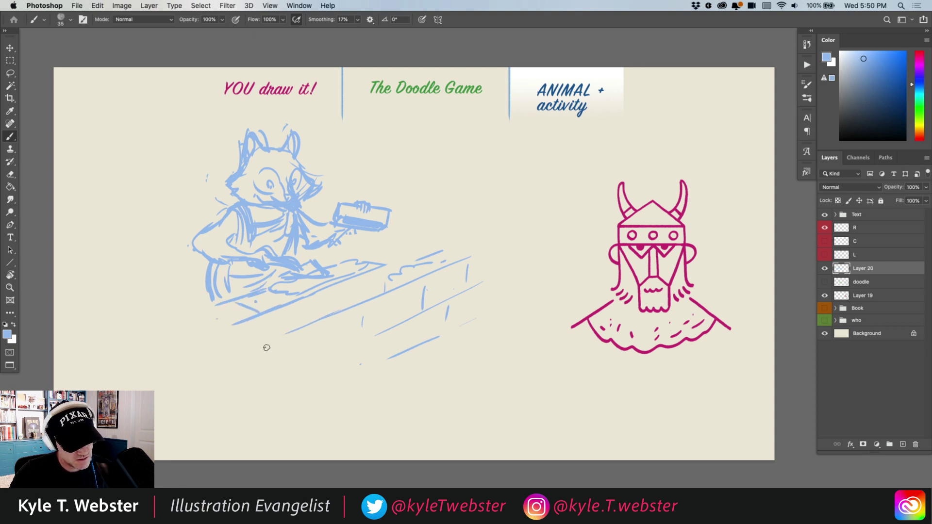
pyautogui.moveTo(430, 259)
pyautogui.mouseDown()
pyautogui.moveTo(436, 300)
pyautogui.moveTo(471, 256)
pyautogui.moveTo(459, 317)
pyautogui.moveTo(445, 312)
pyautogui.moveTo(427, 277)
pyautogui.moveTo(482, 247)
pyautogui.mouseUp()
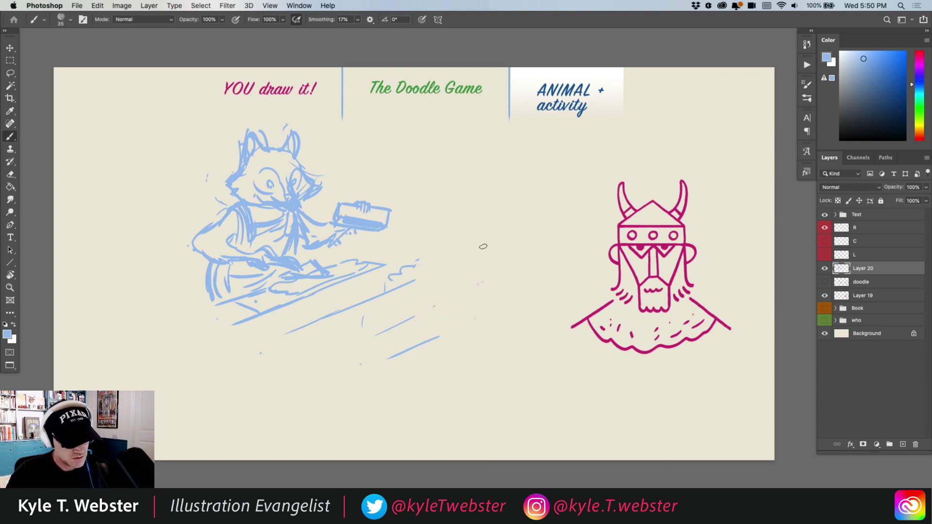
# - Move the raccoon sketch lower on the canvas and scale it up slightly with Free Transform
pyautogui.moveTo(245, 235); pyautogui.dragTo(251, 254)
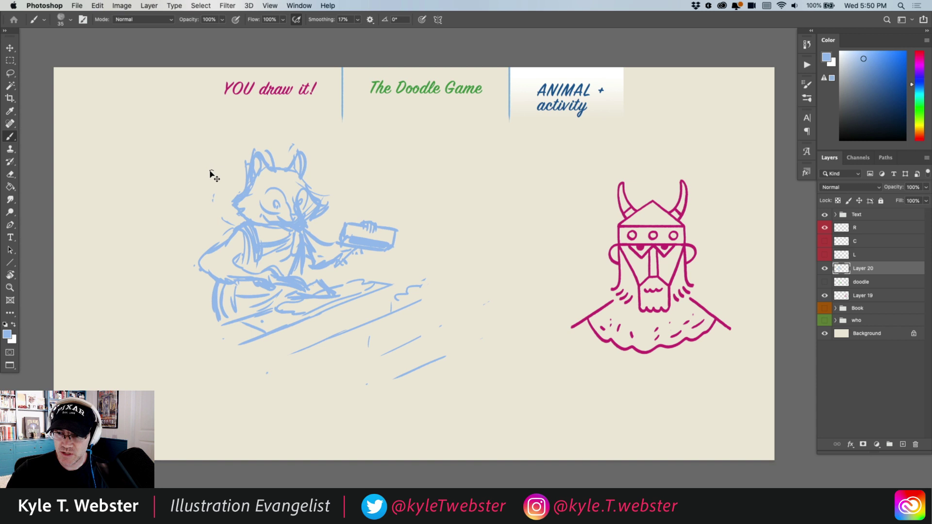
pyautogui.press('super+t')
pyautogui.moveTo(193, 383); pyautogui.dragTo(178, 394)
pyautogui.moveTo(227, 294); pyautogui.dragTo(214, 303)
pyautogui.press('Return')
pyautogui.press('b')
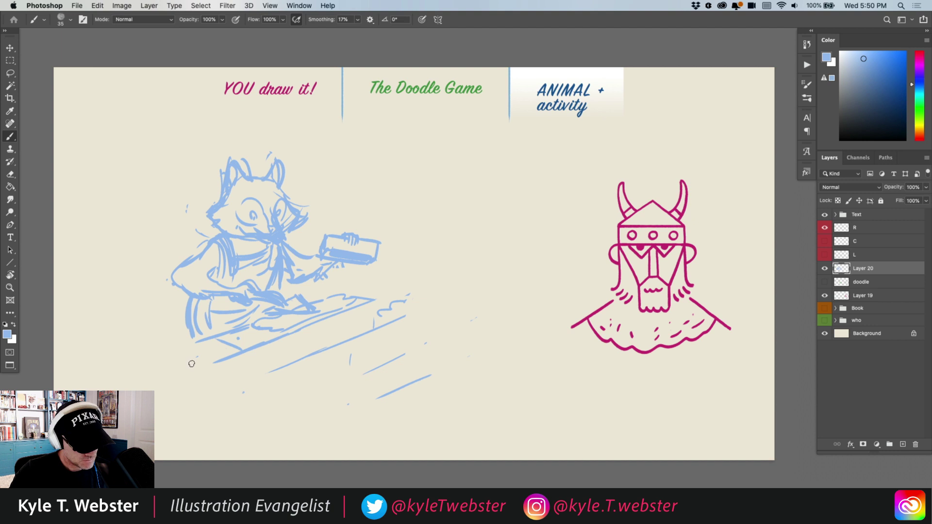
# - Extend the wall's edges to the left behind the raccoon, add the corner line, and rework the back of its legs
pyautogui.moveTo(208, 338)
pyautogui.mouseDown()
pyautogui.moveTo(179, 349)
pyautogui.moveTo(195, 367)
pyautogui.moveTo(193, 343)
pyautogui.moveTo(139, 352)
pyautogui.moveTo(192, 335)
pyautogui.moveTo(172, 324)
pyautogui.moveTo(145, 335)
pyautogui.moveTo(191, 335)
pyautogui.moveTo(116, 340)
pyautogui.mouseUp()
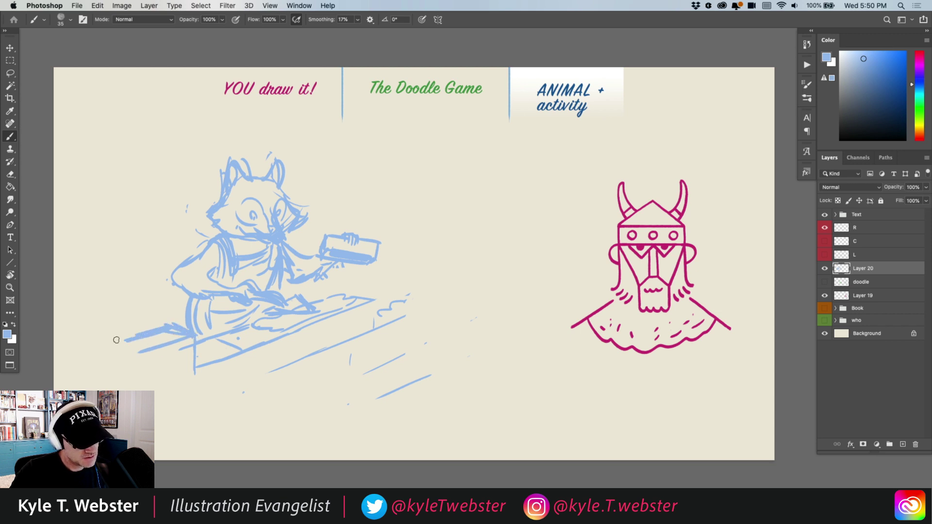
pyautogui.moveTo(199, 369); pyautogui.dragTo(142, 383)
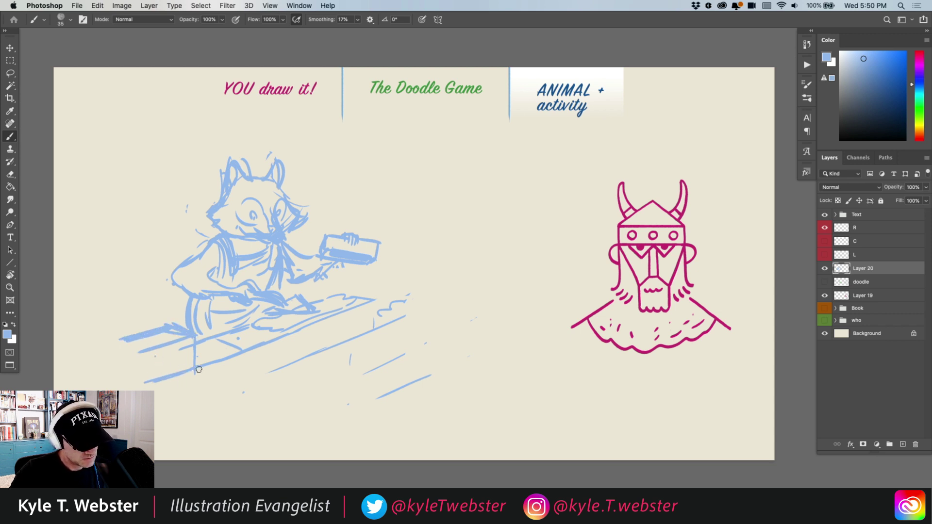
pyautogui.moveTo(199, 370); pyautogui.dragTo(258, 345)
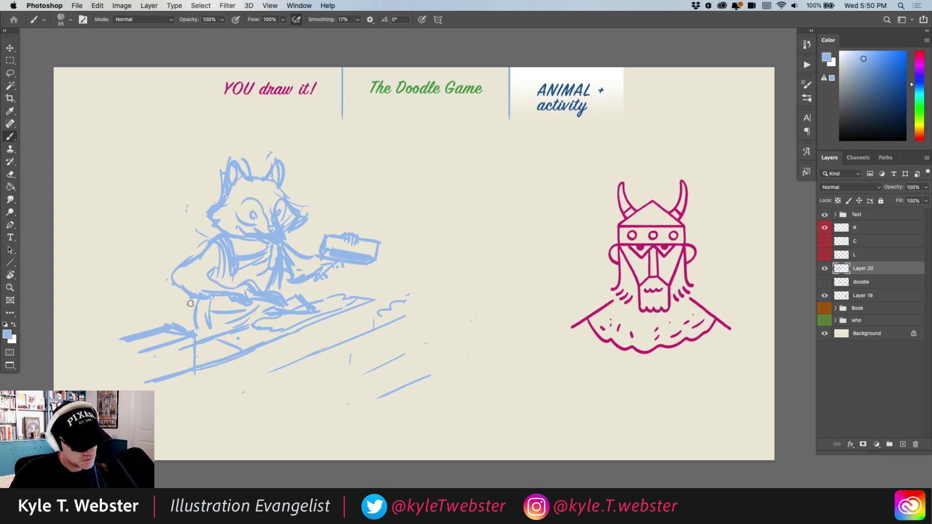
pyautogui.moveTo(190, 303); pyautogui.dragTo(185, 325)
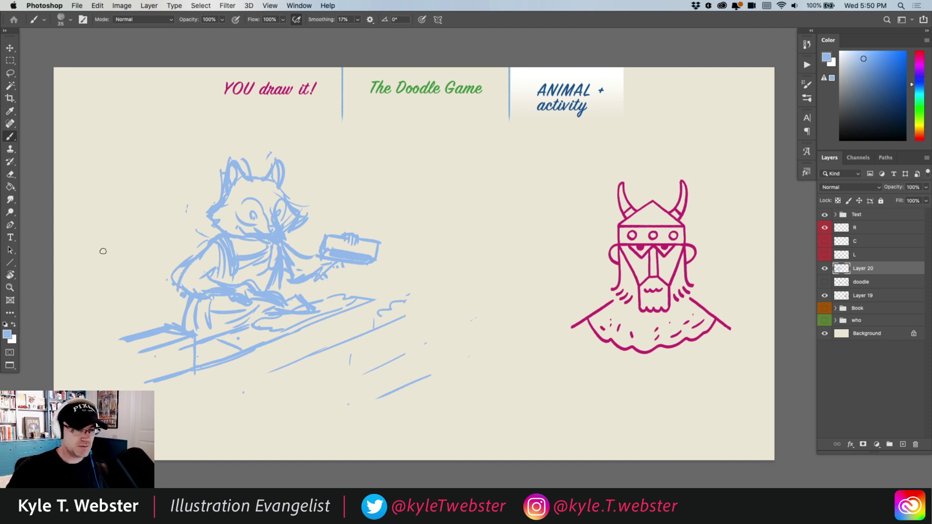
# - Shade the raccoon's eye patches, forehead stripe and cheek, and add fur strokes on both sides of its head
pyautogui.scroll(2, 262, 214)
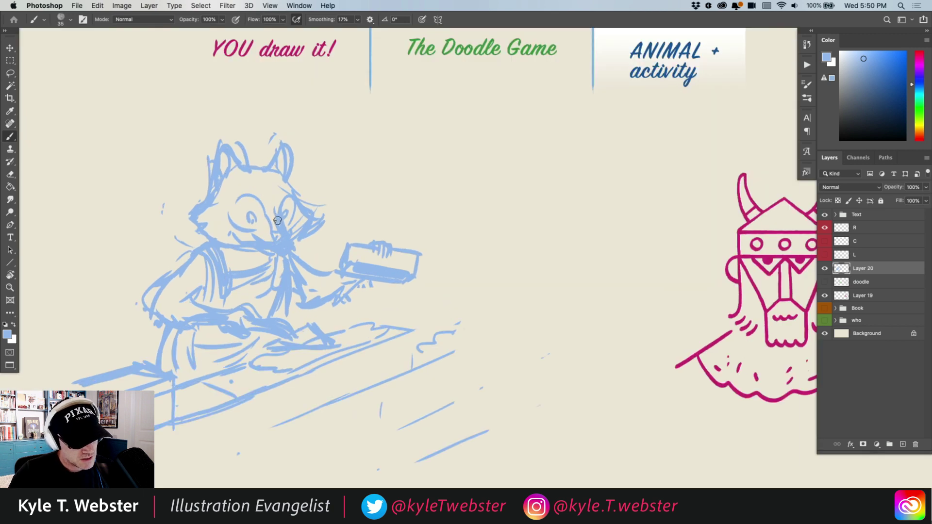
pyautogui.moveTo(285, 227)
pyautogui.mouseDown()
pyautogui.moveTo(290, 209)
pyautogui.moveTo(279, 203)
pyautogui.moveTo(240, 218)
pyautogui.moveTo(256, 216)
pyautogui.mouseUp()
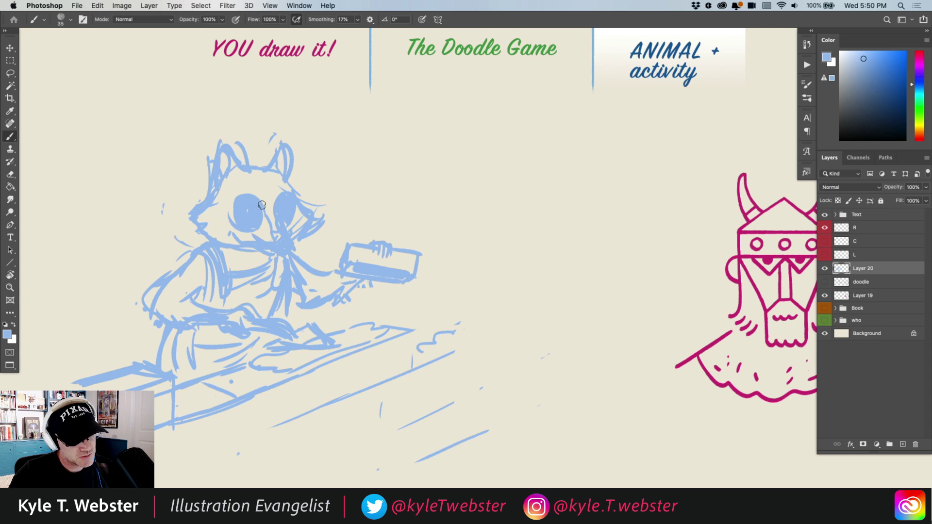
pyautogui.moveTo(270, 177)
pyautogui.mouseDown()
pyautogui.moveTo(265, 190)
pyautogui.moveTo(261, 181)
pyautogui.mouseUp()
pyautogui.moveTo(217, 210); pyautogui.dragTo(208, 228)
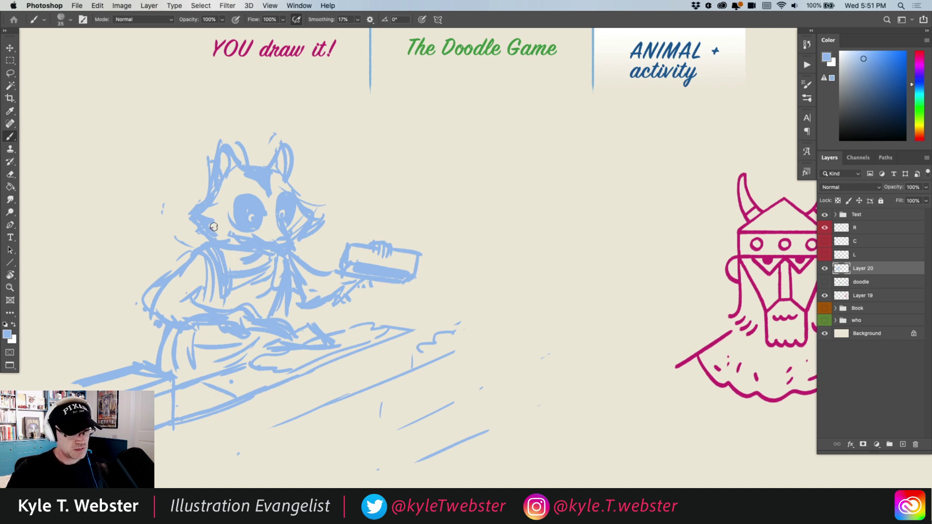
pyautogui.moveTo(215, 201); pyautogui.dragTo(185, 195)
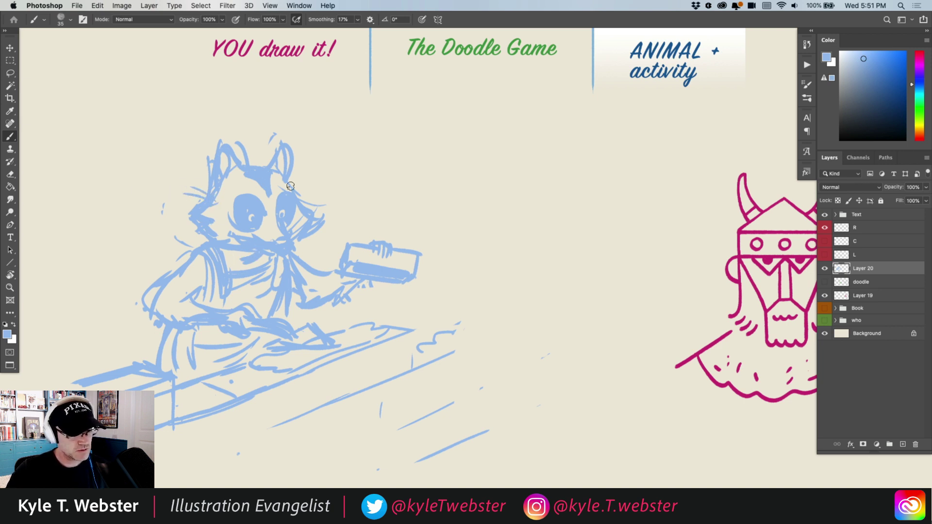
pyautogui.moveTo(290, 185); pyautogui.dragTo(299, 181)
# - Thicken the wall's top course lines beneath the raccoon and reinforce the outline of the held brick
pyautogui.press('super+minus')
pyautogui.moveTo(137, 350); pyautogui.dragTo(170, 323)
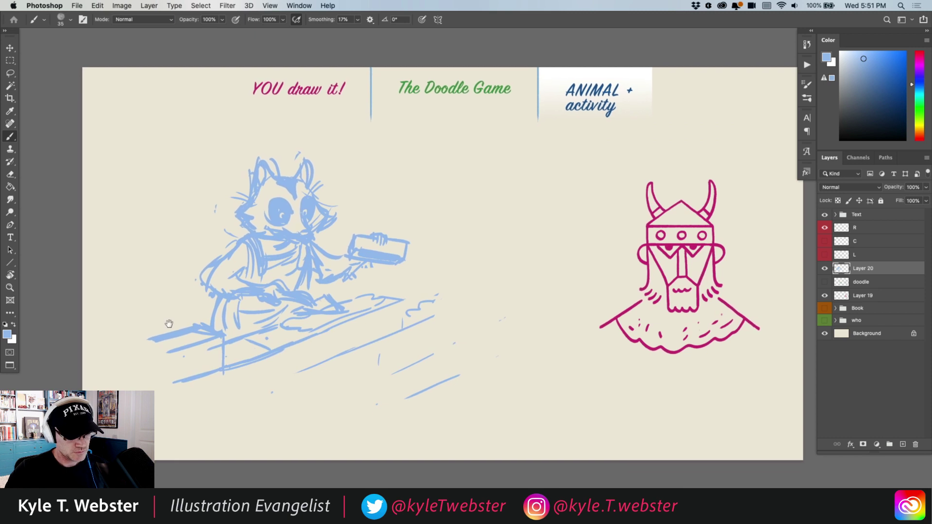
pyautogui.moveTo(260, 352)
pyautogui.mouseDown()
pyautogui.moveTo(228, 363)
pyautogui.moveTo(331, 322)
pyautogui.mouseUp()
pyautogui.moveTo(233, 362); pyautogui.dragTo(368, 305)
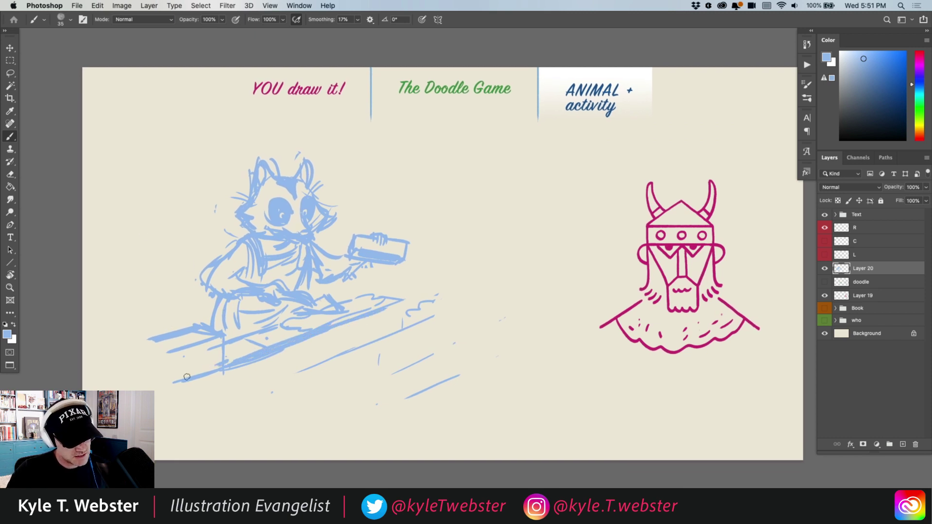
pyautogui.moveTo(218, 365); pyautogui.dragTo(182, 380)
pyautogui.moveTo(221, 340); pyautogui.dragTo(167, 352)
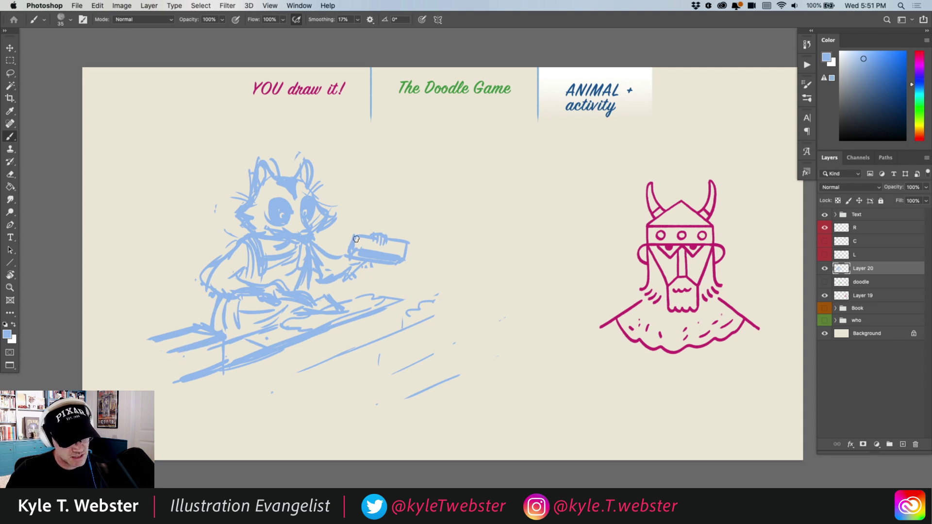
pyautogui.moveTo(345, 253)
pyautogui.mouseDown()
pyautogui.moveTo(345, 267)
pyautogui.moveTo(408, 265)
pyautogui.moveTo(405, 233)
pyautogui.moveTo(358, 237)
pyautogui.mouseUp()
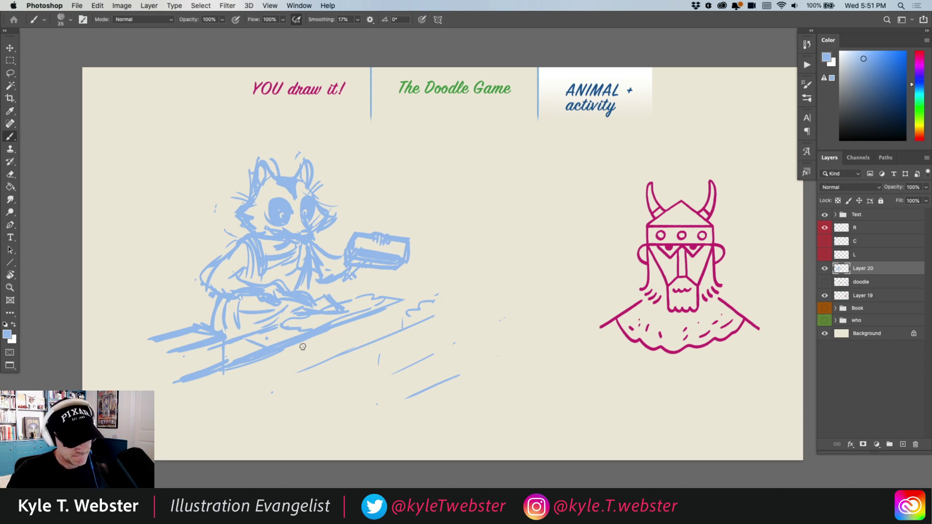
# - Sketch vertical brick joints and additional slanted course lines on the front face of the wall
pyautogui.moveTo(303, 344); pyautogui.dragTo(303, 362)
pyautogui.moveTo(362, 324)
pyautogui.mouseDown()
pyautogui.moveTo(362, 340)
pyautogui.moveTo(386, 364)
pyautogui.mouseUp()
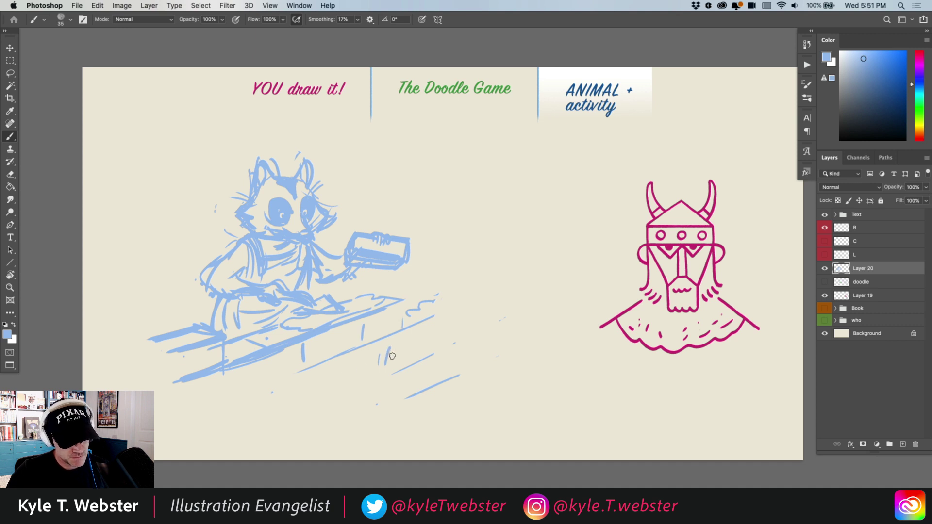
pyautogui.moveTo(433, 339)
pyautogui.mouseDown()
pyautogui.moveTo(298, 390)
pyautogui.moveTo(340, 395)
pyautogui.mouseUp()
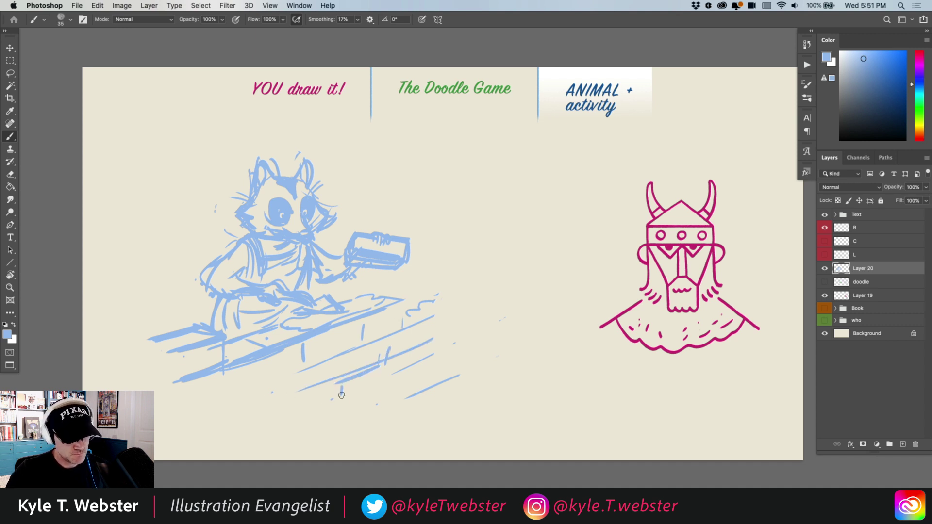
# - Fade the sketch layer to 40% opacity, add a new layer above it, and sample the dark blue of the ANIMAL + activity title
pyautogui.click(912, 187)
pyautogui.write('40')
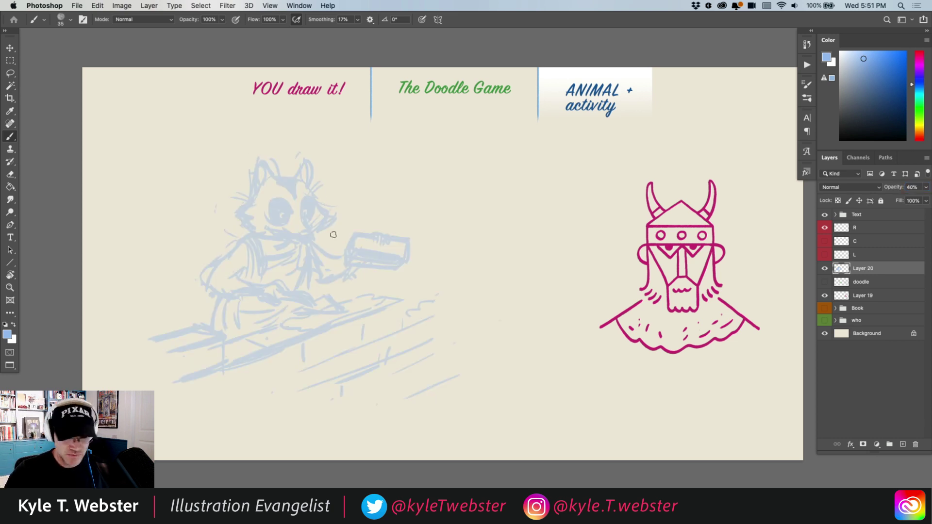
pyautogui.click(902, 444)
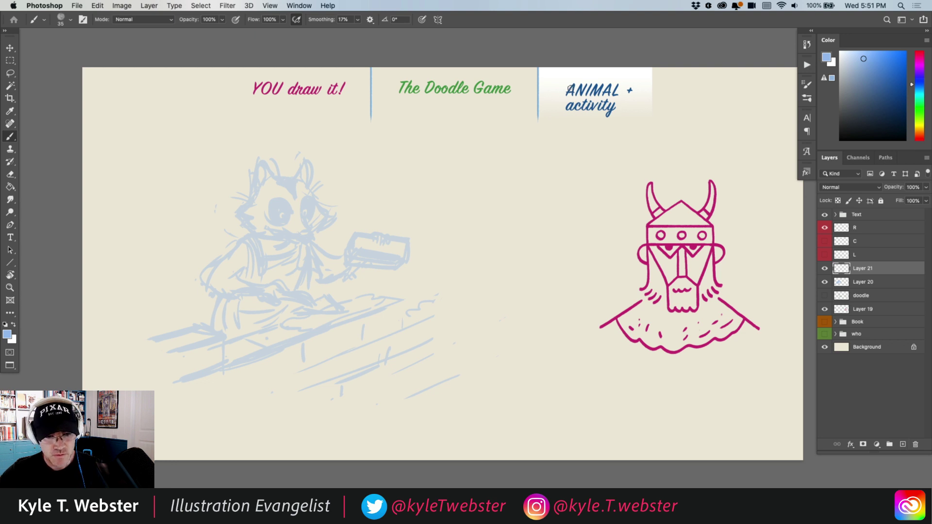
pyautogui.scroll(2, 564, 105)
pyautogui.keyDown('alt'); pyautogui.click(591, 76); pyautogui.keyUp('alt')
pyautogui.hscroll(-5, 362, 254)
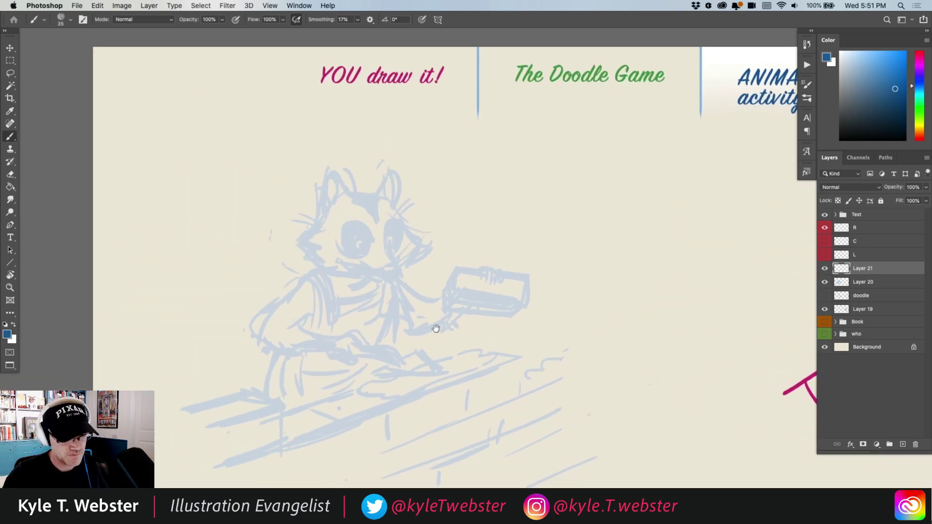
# - Ink the raccoon's ears, the top of its head and the furry left cheek in dark blue over the sketch
pyautogui.moveTo(353, 203)
pyautogui.mouseDown()
pyautogui.moveTo(321, 222)
pyautogui.moveTo(379, 180)
pyautogui.moveTo(371, 191)
pyautogui.moveTo(390, 188)
pyautogui.moveTo(385, 194)
pyautogui.moveTo(402, 163)
pyautogui.moveTo(400, 200)
pyautogui.mouseUp()
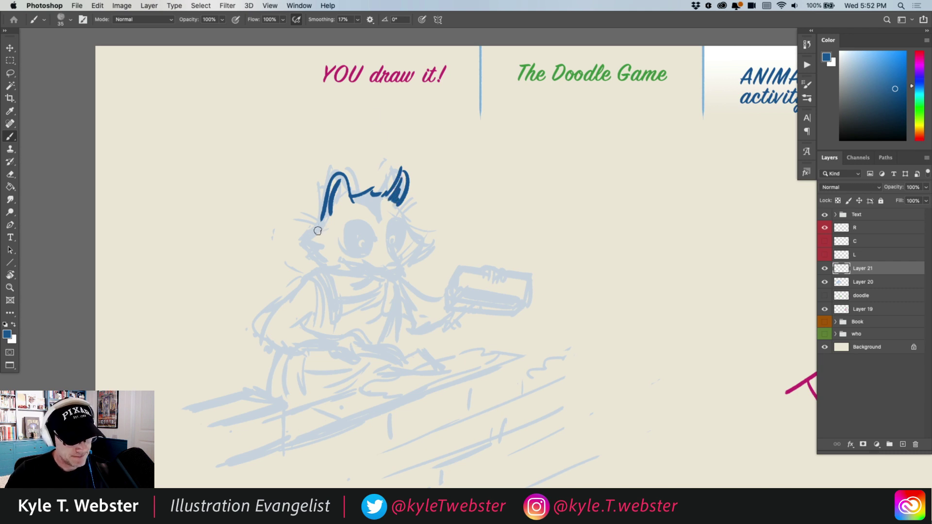
pyautogui.moveTo(321, 217); pyautogui.dragTo(297, 239)
pyautogui.moveTo(297, 244)
pyautogui.mouseDown()
pyautogui.moveTo(321, 264)
pyautogui.moveTo(344, 267)
pyautogui.mouseUp()
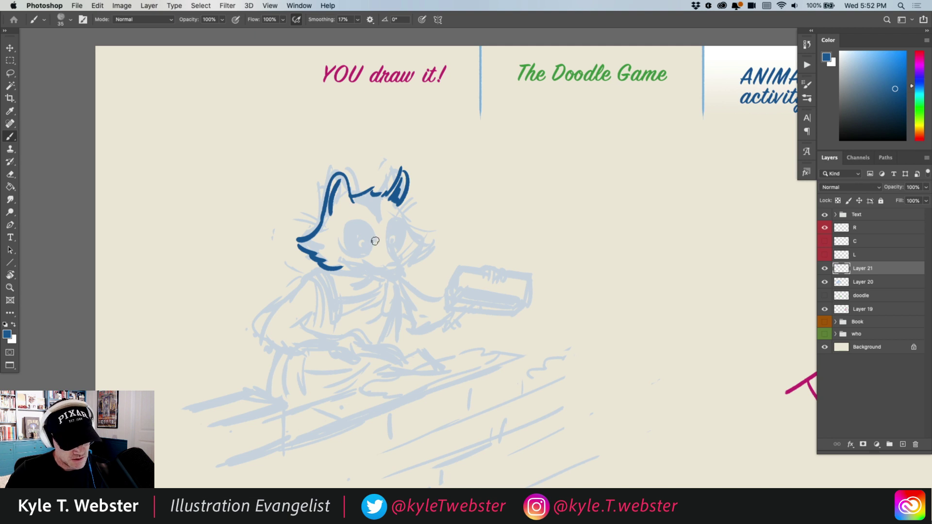
# - Ink both eyes with their patch outlines, the snout with a filled nose, and the wavy mouth line
pyautogui.moveTo(375, 240)
pyautogui.mouseDown()
pyautogui.moveTo(360, 221)
pyautogui.moveTo(347, 253)
pyautogui.moveTo(370, 245)
pyautogui.moveTo(366, 236)
pyautogui.mouseUp()
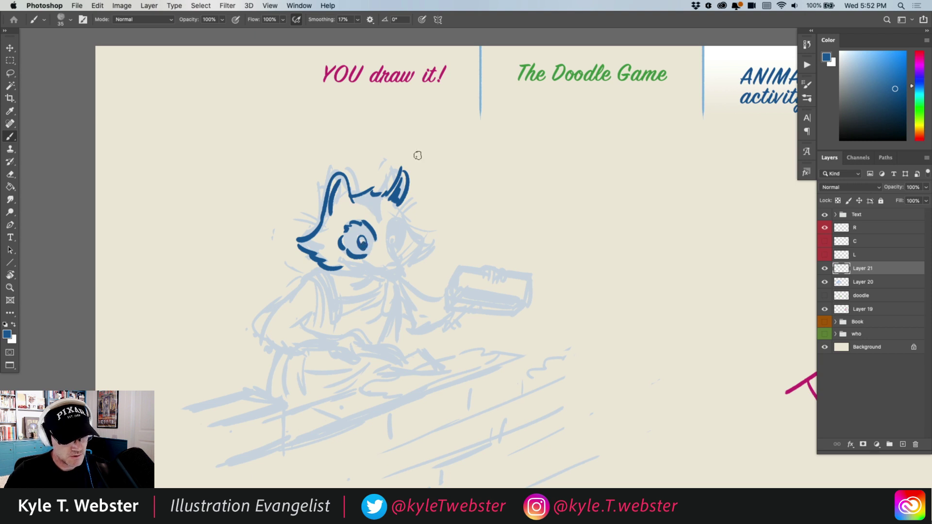
pyautogui.moveTo(386, 242)
pyautogui.mouseDown()
pyautogui.moveTo(398, 216)
pyautogui.moveTo(406, 240)
pyautogui.moveTo(391, 235)
pyautogui.moveTo(391, 244)
pyautogui.moveTo(408, 276)
pyautogui.mouseUp()
pyautogui.scroll(2, 390, 239)
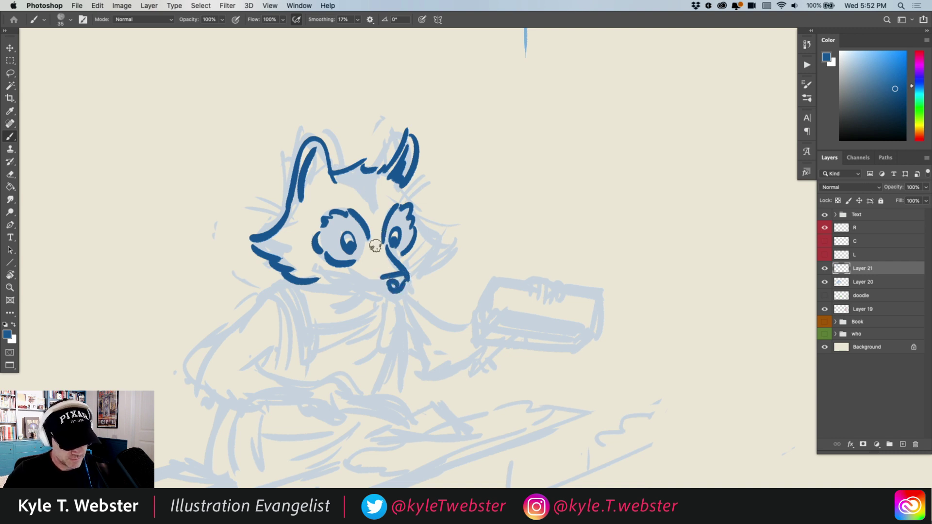
pyautogui.moveTo(391, 282); pyautogui.dragTo(397, 284)
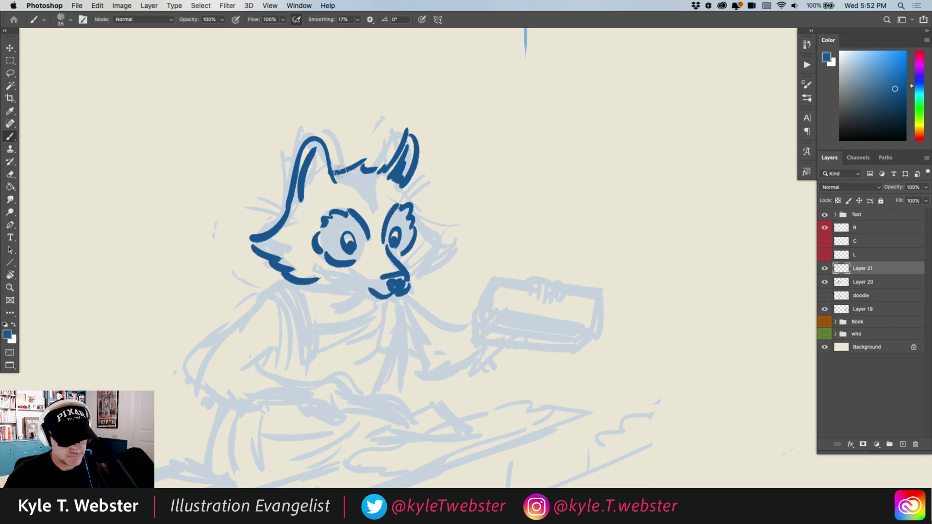
pyautogui.moveTo(393, 294); pyautogui.dragTo(338, 279)
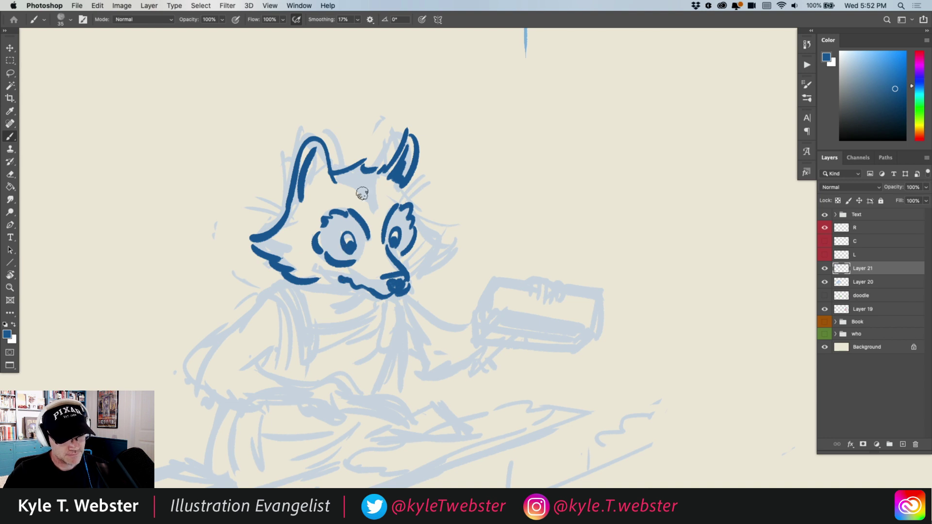
# - Fill the eye patches and forehead stripe solid, add a cheek marking, and ink the right side of the face
pyautogui.moveTo(367, 242)
pyautogui.mouseDown()
pyautogui.moveTo(335, 254)
pyautogui.moveTo(331, 244)
pyautogui.moveTo(344, 256)
pyautogui.moveTo(321, 242)
pyautogui.moveTo(327, 225)
pyautogui.moveTo(336, 249)
pyautogui.moveTo(332, 223)
pyautogui.moveTo(364, 240)
pyautogui.moveTo(347, 229)
pyautogui.moveTo(348, 216)
pyautogui.moveTo(405, 209)
pyautogui.moveTo(386, 237)
pyautogui.moveTo(389, 224)
pyautogui.moveTo(406, 223)
pyautogui.moveTo(395, 250)
pyautogui.mouseUp()
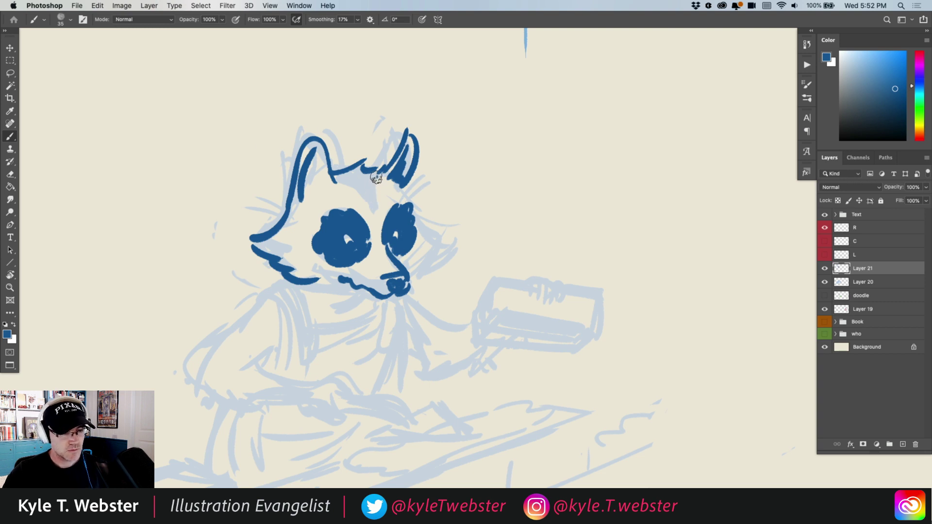
pyautogui.moveTo(377, 178)
pyautogui.mouseDown()
pyautogui.moveTo(378, 215)
pyautogui.moveTo(348, 194)
pyautogui.moveTo(361, 191)
pyautogui.moveTo(355, 178)
pyautogui.moveTo(370, 199)
pyautogui.moveTo(360, 193)
pyautogui.moveTo(372, 179)
pyautogui.moveTo(359, 163)
pyautogui.mouseUp()
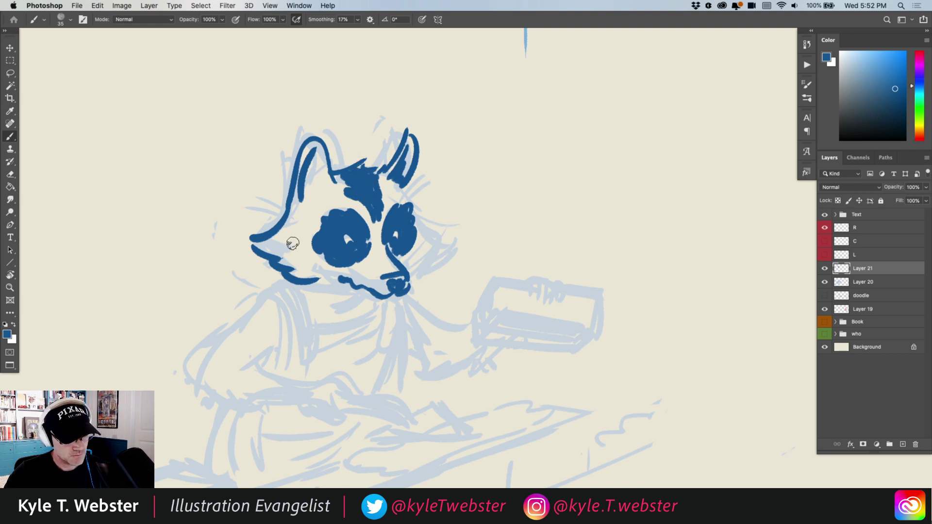
pyautogui.moveTo(293, 244)
pyautogui.mouseDown()
pyautogui.moveTo(294, 254)
pyautogui.moveTo(293, 229)
pyautogui.mouseUp()
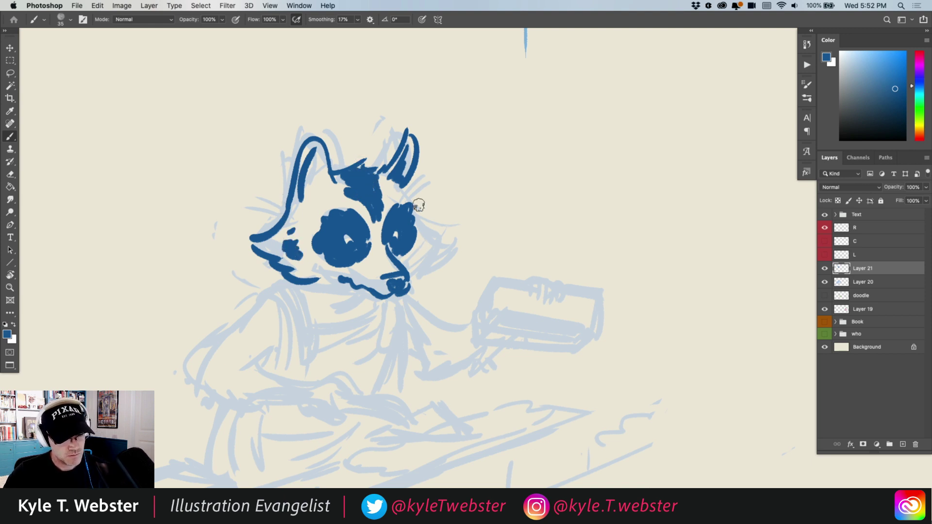
pyautogui.moveTo(418, 204)
pyautogui.mouseDown()
pyautogui.moveTo(399, 187)
pyautogui.moveTo(417, 227)
pyautogui.moveTo(416, 216)
pyautogui.moveTo(447, 223)
pyautogui.moveTo(425, 264)
pyautogui.mouseUp()
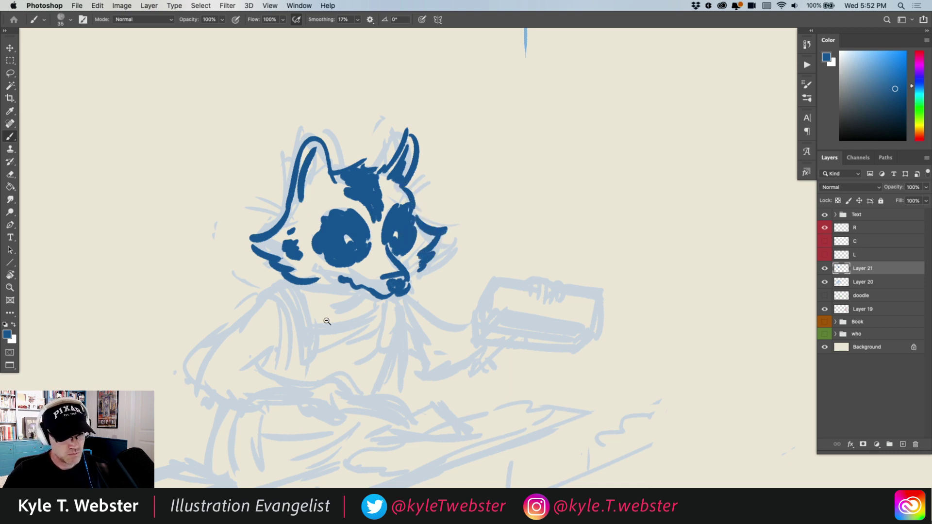
# - Ink the raccoon's shoulder strap and furry arm, the trowel in its hand, and the mortar spread beneath it
pyautogui.keyDown('alt'); pyautogui.keyDown('super'); pyautogui.click(326, 321); pyautogui.keyUp('super'); pyautogui.keyUp('alt')
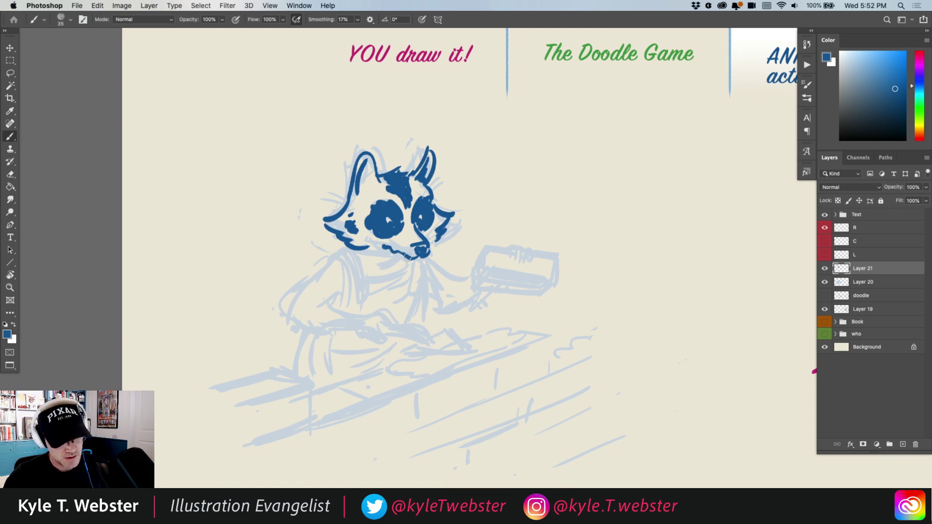
pyautogui.moveTo(391, 254)
pyautogui.mouseDown()
pyautogui.moveTo(374, 248)
pyautogui.moveTo(364, 291)
pyautogui.moveTo(336, 254)
pyautogui.moveTo(284, 298)
pyautogui.moveTo(281, 324)
pyautogui.moveTo(359, 330)
pyautogui.moveTo(328, 302)
pyautogui.moveTo(335, 308)
pyautogui.moveTo(348, 293)
pyautogui.moveTo(391, 324)
pyautogui.moveTo(380, 341)
pyautogui.moveTo(369, 339)
pyautogui.moveTo(418, 328)
pyautogui.moveTo(382, 332)
pyautogui.moveTo(426, 344)
pyautogui.moveTo(404, 353)
pyautogui.moveTo(470, 350)
pyautogui.moveTo(433, 339)
pyautogui.mouseUp()
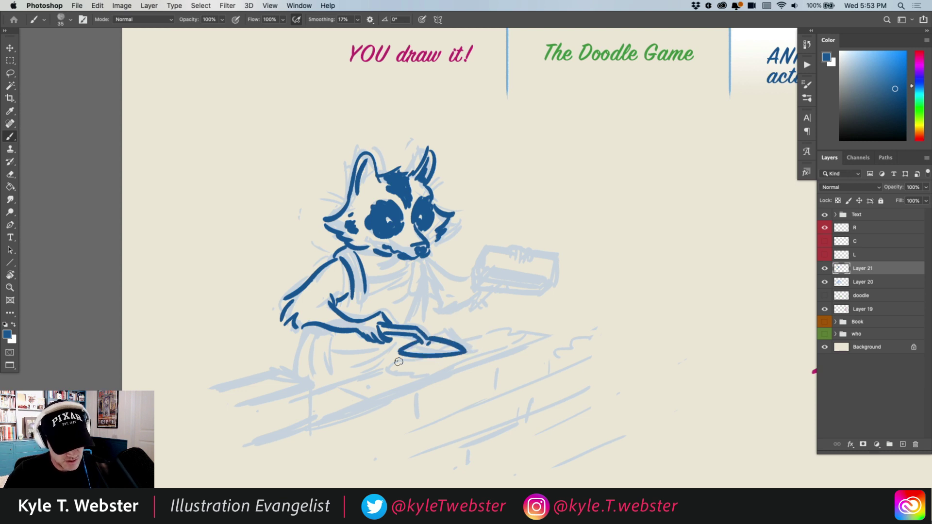
pyautogui.moveTo(392, 356)
pyautogui.mouseDown()
pyautogui.moveTo(411, 374)
pyautogui.moveTo(430, 353)
pyautogui.moveTo(410, 363)
pyautogui.moveTo(433, 360)
pyautogui.moveTo(414, 373)
pyautogui.moveTo(509, 342)
pyautogui.moveTo(453, 341)
pyautogui.mouseUp()
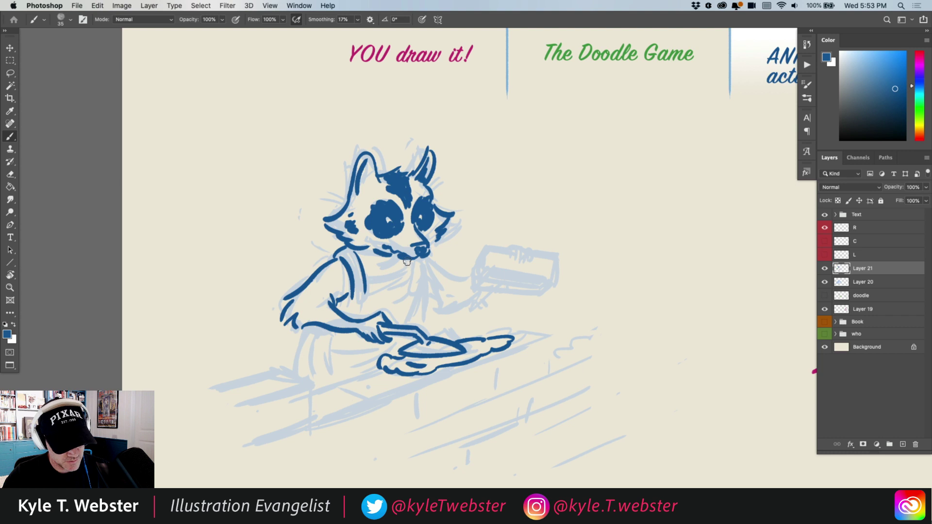
# - Ink the overalls' second strap, bib edge and right side, plus the back of the trouser leg with its seam
pyautogui.moveTo(406, 261); pyautogui.dragTo(407, 279)
pyautogui.moveTo(419, 258)
pyautogui.mouseDown()
pyautogui.moveTo(410, 291)
pyautogui.moveTo(404, 253)
pyautogui.moveTo(387, 275)
pyautogui.moveTo(405, 273)
pyautogui.moveTo(375, 279)
pyautogui.mouseUp()
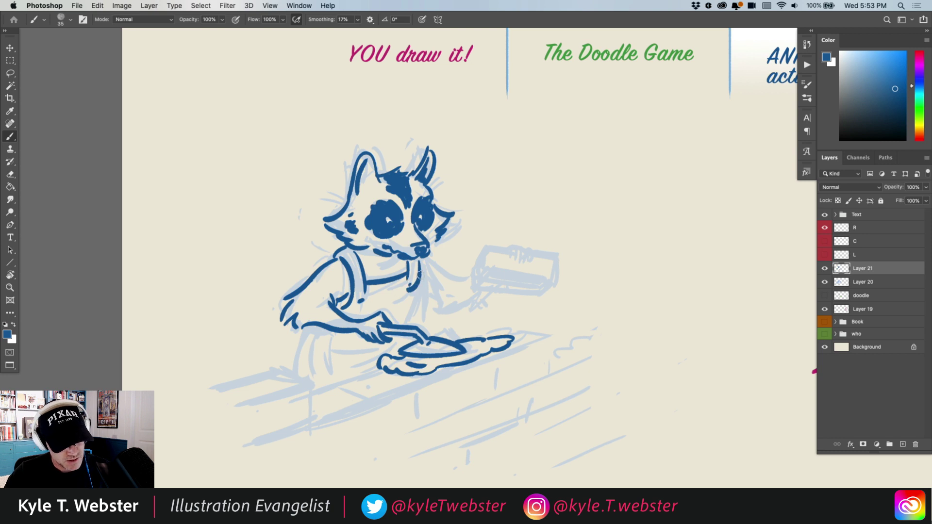
pyautogui.moveTo(419, 275); pyautogui.dragTo(411, 323)
pyautogui.moveTo(309, 329); pyautogui.dragTo(297, 372)
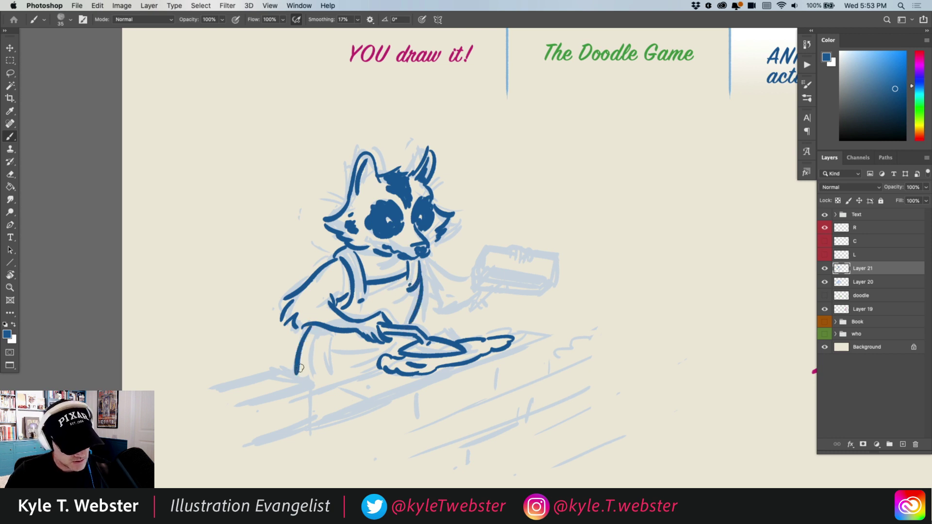
pyautogui.moveTo(318, 332); pyautogui.dragTo(312, 371)
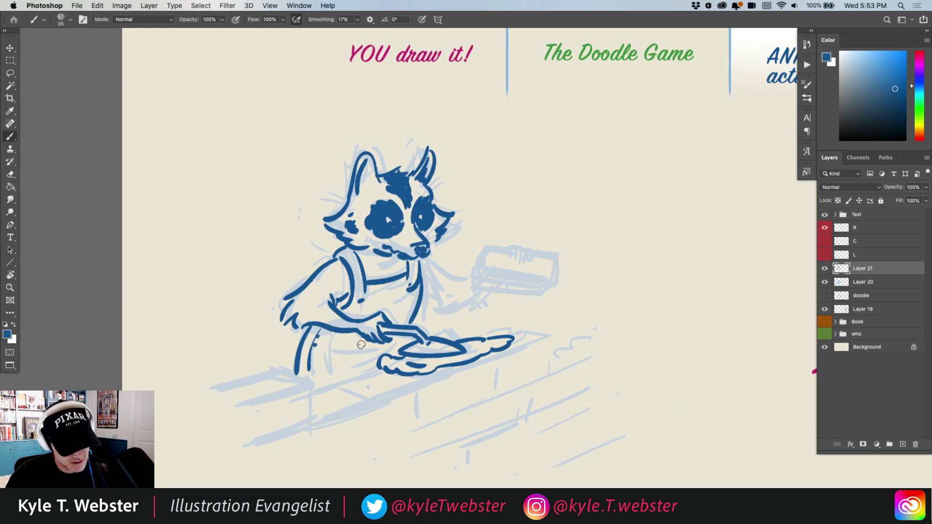
# - Ink the front of the raccoon's trouser leg, the brick wall's top edges and corner, and the wall section behind the raccoon
pyautogui.moveTo(352, 339)
pyautogui.mouseDown()
pyautogui.moveTo(323, 364)
pyautogui.moveTo(369, 328)
pyautogui.mouseUp()
pyautogui.moveTo(426, 330); pyautogui.dragTo(369, 345)
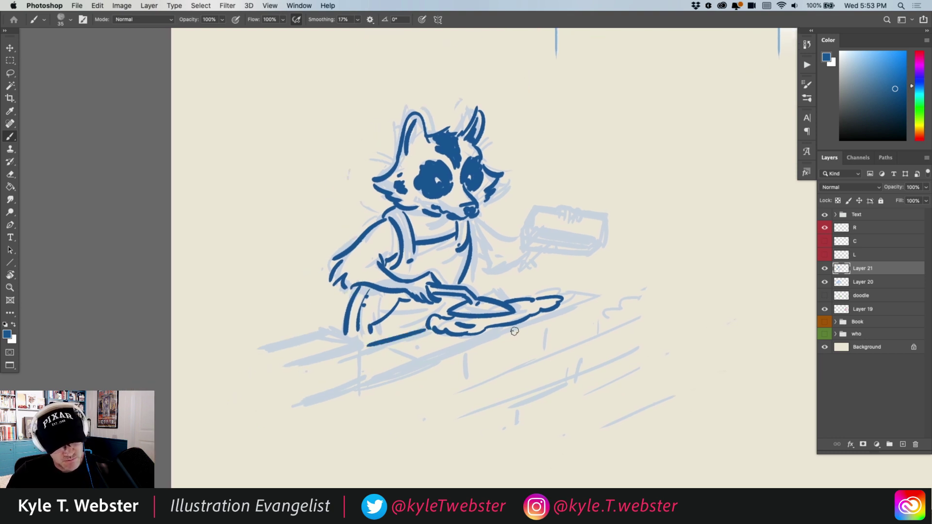
pyautogui.moveTo(515, 331); pyautogui.dragTo(369, 375)
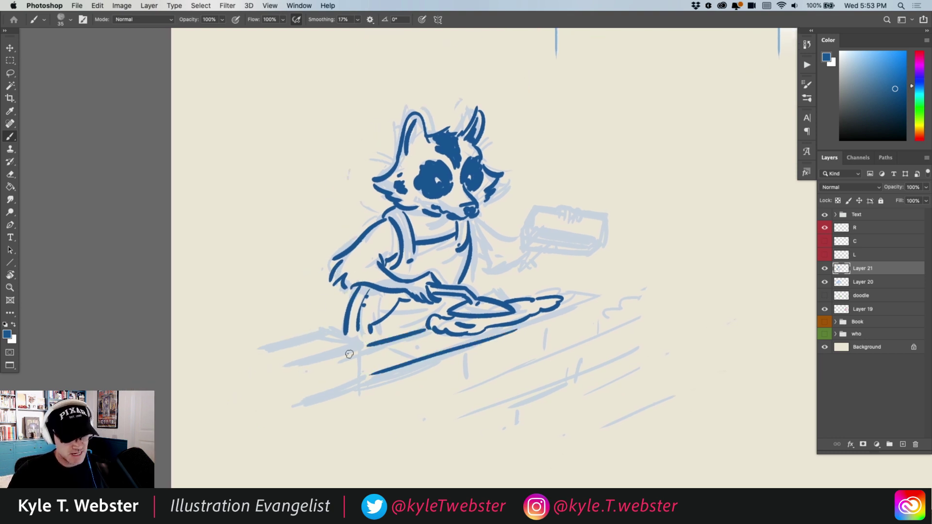
pyautogui.moveTo(346, 337)
pyautogui.mouseDown()
pyautogui.moveTo(354, 331)
pyautogui.moveTo(368, 366)
pyautogui.mouseUp()
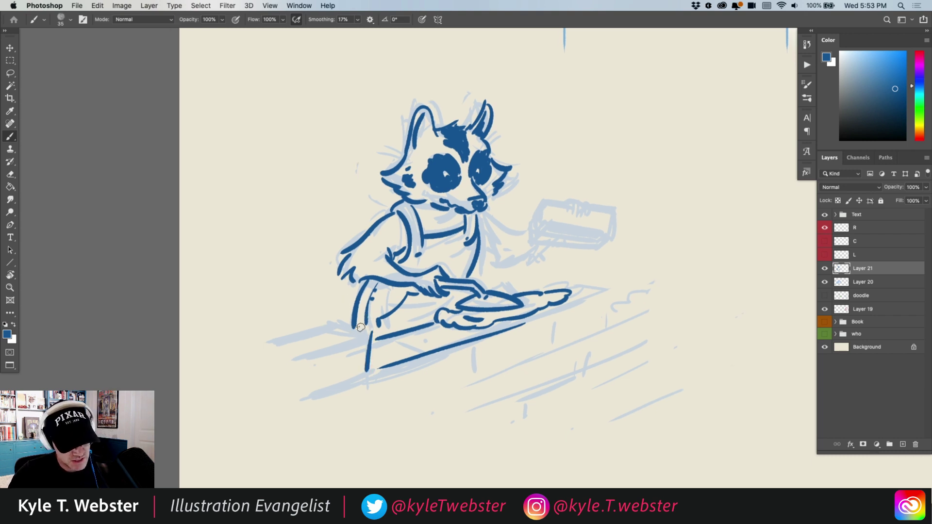
pyautogui.moveTo(373, 334)
pyautogui.mouseDown()
pyautogui.moveTo(306, 352)
pyautogui.moveTo(335, 333)
pyautogui.moveTo(281, 336)
pyautogui.mouseUp()
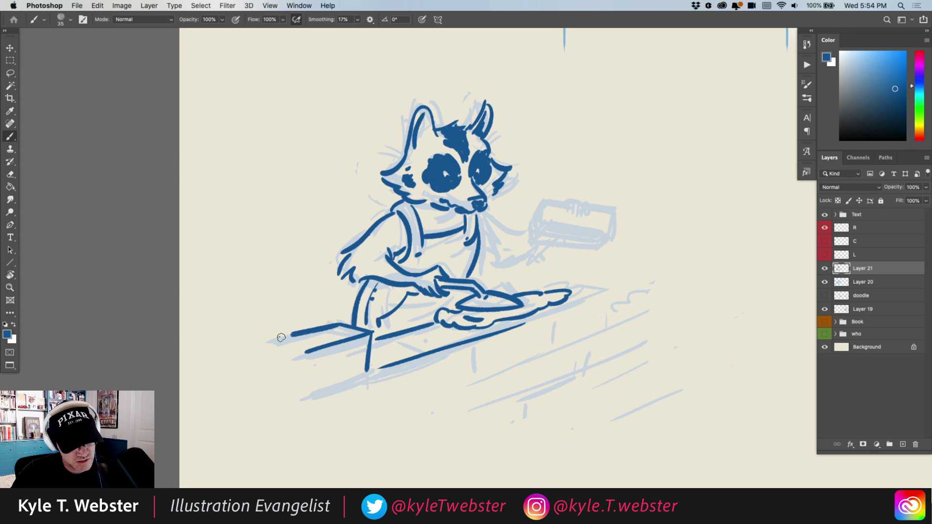
pyautogui.moveTo(358, 371); pyautogui.dragTo(327, 383)
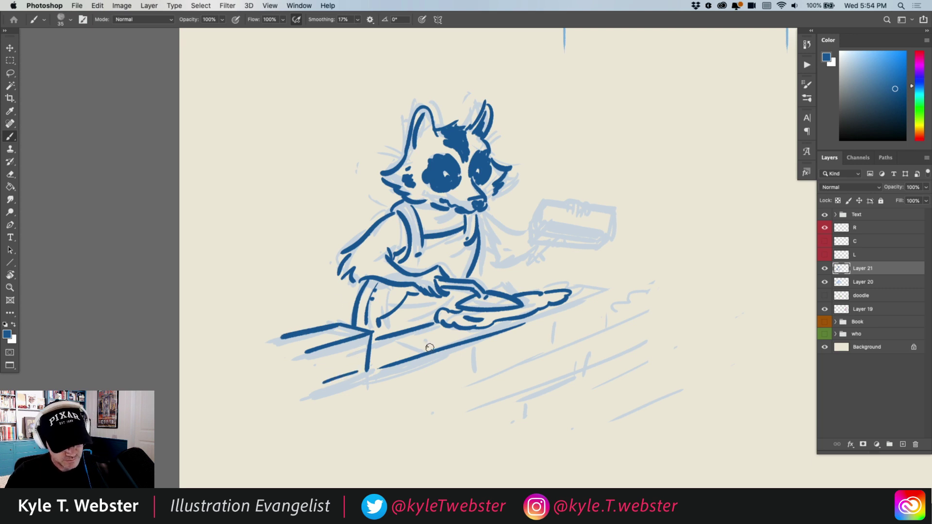
# - Ink the first brick joints and a small dot on the wall face near its corner, below the mortar
pyautogui.moveTo(409, 340)
pyautogui.mouseDown()
pyautogui.moveTo(431, 348)
pyautogui.moveTo(433, 387)
pyautogui.mouseUp()
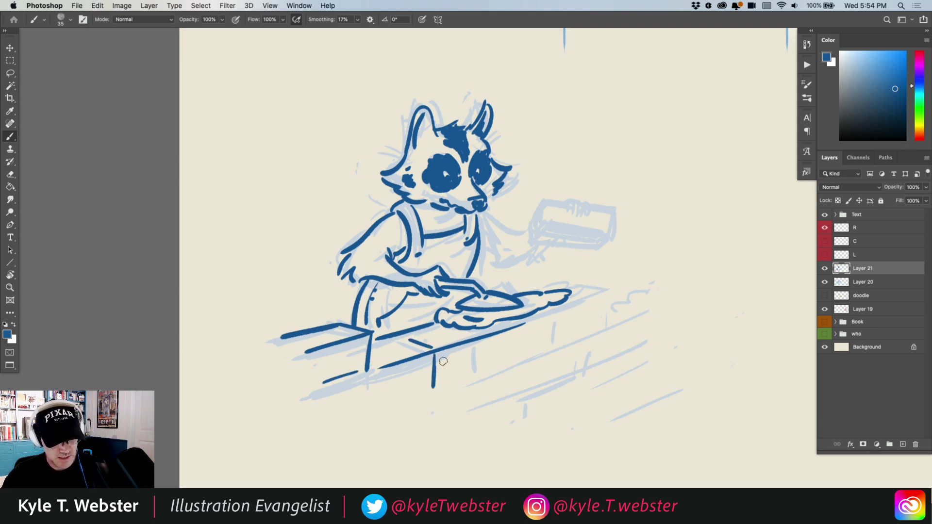
pyautogui.moveTo(491, 367); pyautogui.dragTo(447, 386)
pyautogui.moveTo(434, 387); pyautogui.dragTo(401, 399)
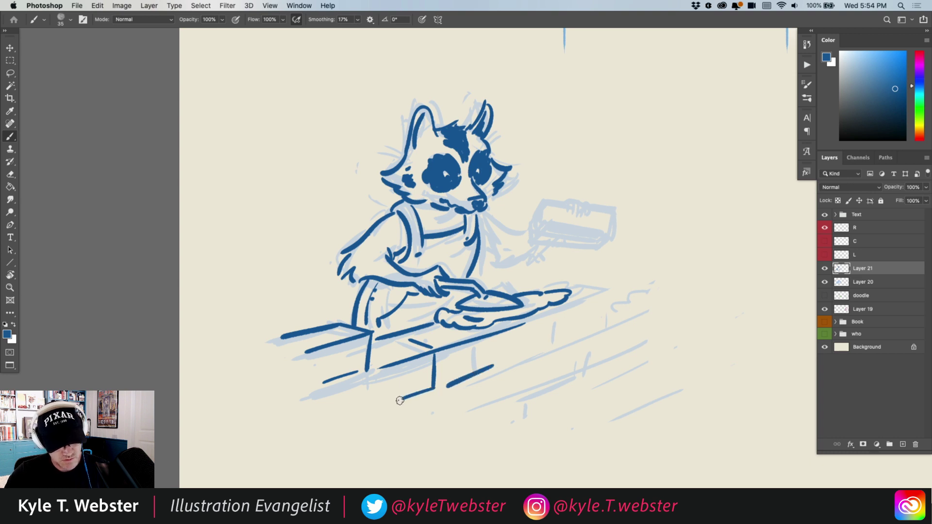
pyautogui.click(384, 407)
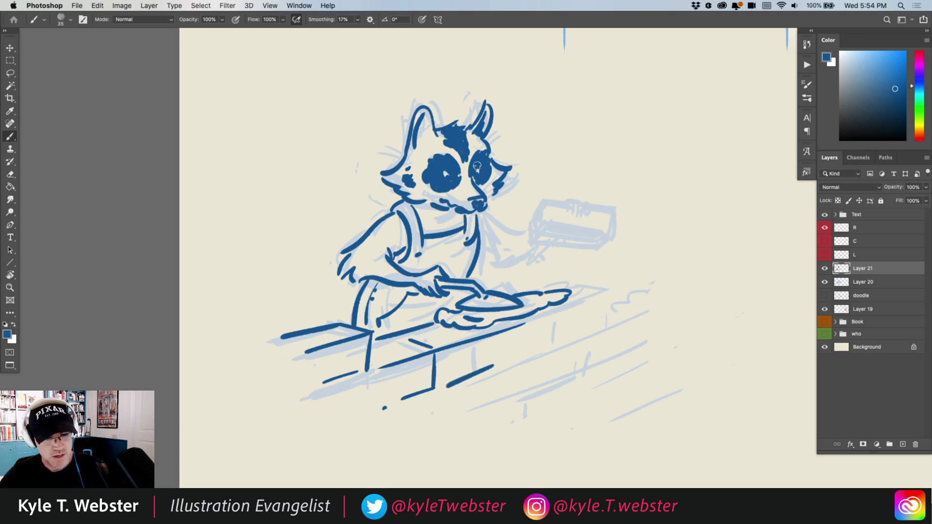
# - Ink the raccoon's raised arm and the brick it holds, with a solid dark underside and fingers gripping the top edge
pyautogui.moveTo(485, 217); pyautogui.dragTo(522, 232)
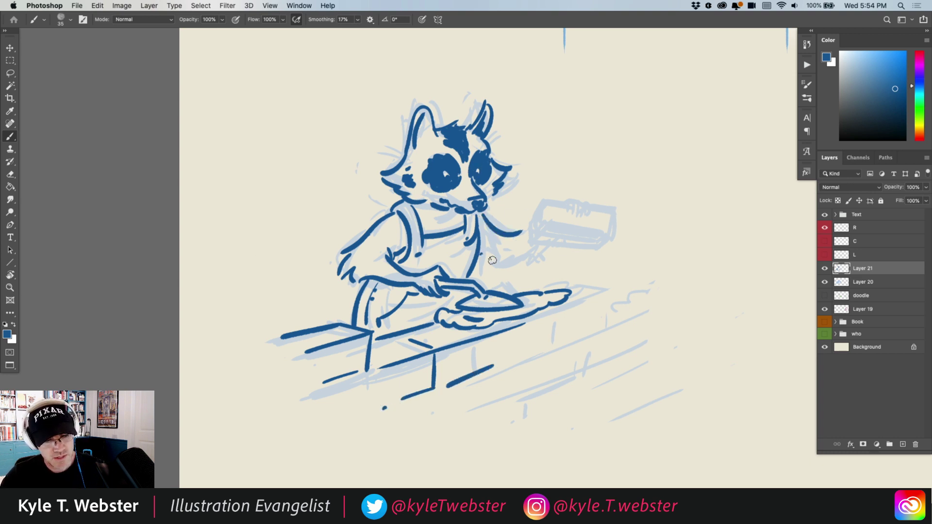
pyautogui.moveTo(492, 260)
pyautogui.mouseDown()
pyautogui.moveTo(518, 274)
pyautogui.moveTo(557, 235)
pyautogui.mouseUp()
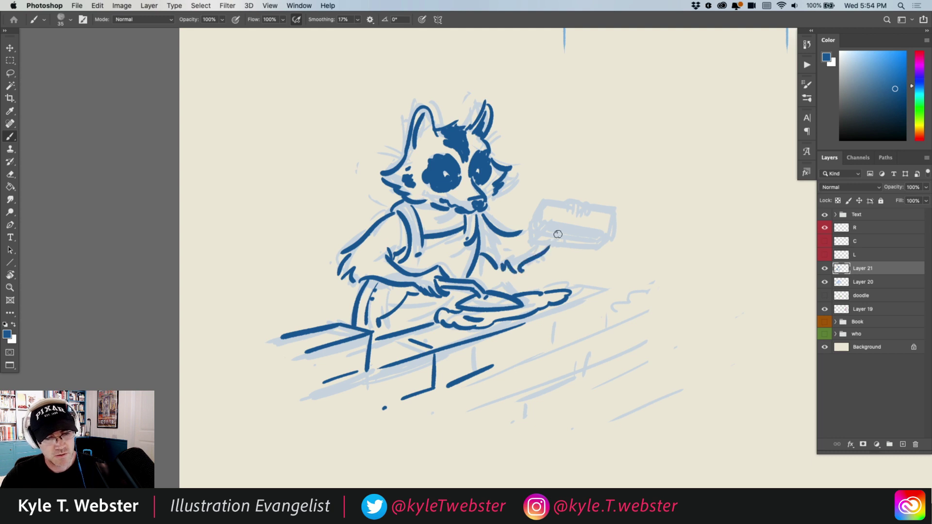
pyautogui.scroll(3, 491, 217)
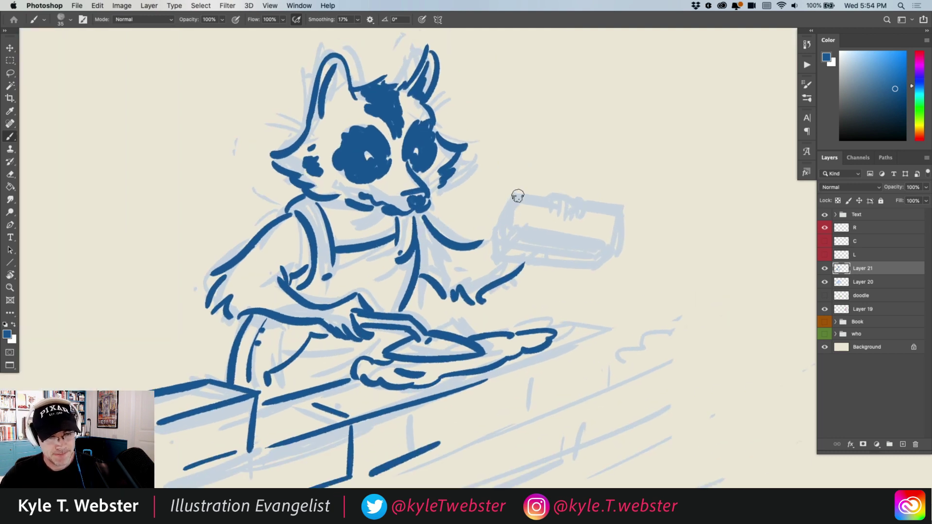
pyautogui.moveTo(518, 195)
pyautogui.mouseDown()
pyautogui.moveTo(483, 235)
pyautogui.moveTo(492, 275)
pyautogui.moveTo(529, 234)
pyautogui.moveTo(516, 226)
pyautogui.moveTo(526, 229)
pyautogui.moveTo(517, 196)
pyautogui.mouseUp()
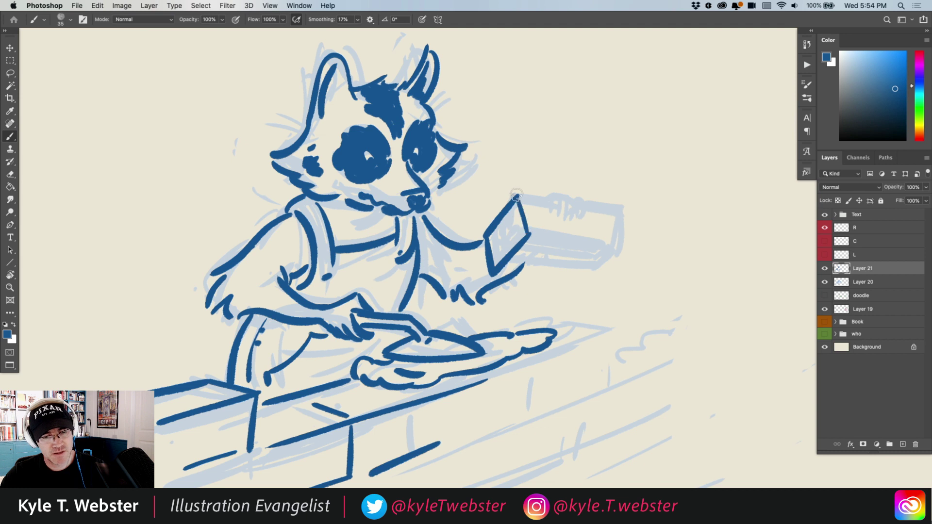
pyautogui.moveTo(529, 237)
pyautogui.mouseDown()
pyautogui.moveTo(625, 243)
pyautogui.moveTo(548, 272)
pyautogui.mouseUp()
pyautogui.moveTo(629, 244)
pyautogui.mouseDown()
pyautogui.moveTo(598, 269)
pyautogui.moveTo(613, 249)
pyautogui.moveTo(573, 269)
pyautogui.moveTo(562, 261)
pyautogui.moveTo(516, 266)
pyautogui.moveTo(513, 258)
pyautogui.moveTo(580, 249)
pyautogui.mouseUp()
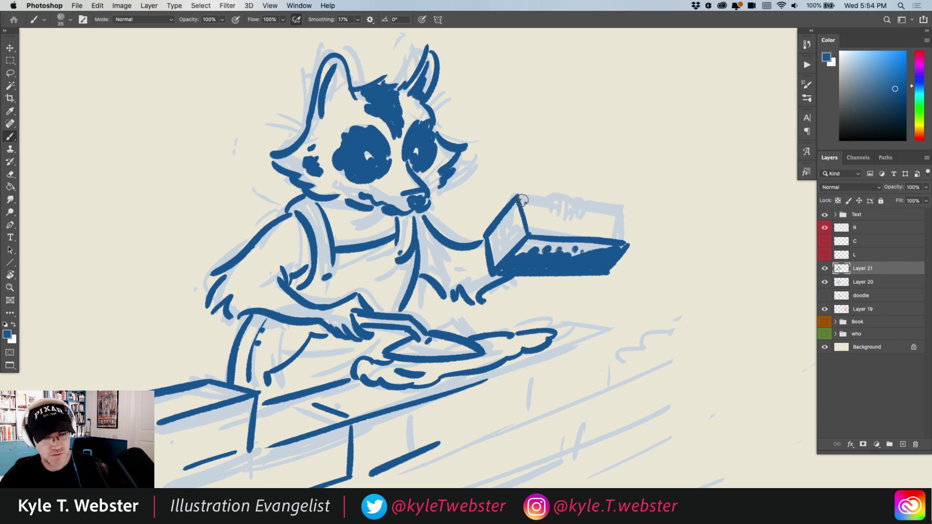
pyautogui.moveTo(517, 197)
pyautogui.mouseDown()
pyautogui.moveTo(547, 203)
pyautogui.moveTo(548, 214)
pyautogui.moveTo(617, 213)
pyautogui.moveTo(626, 242)
pyautogui.mouseUp()
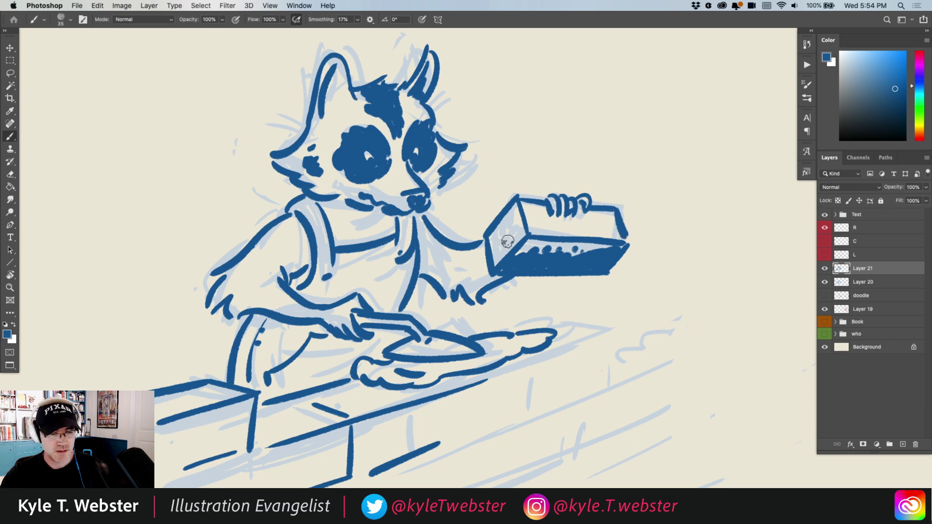
# - Add dark fur shading on the arms along both sides of the overalls
pyautogui.moveTo(452, 209); pyautogui.dragTo(445, 150)
pyautogui.scroll(-2, 334, 225)
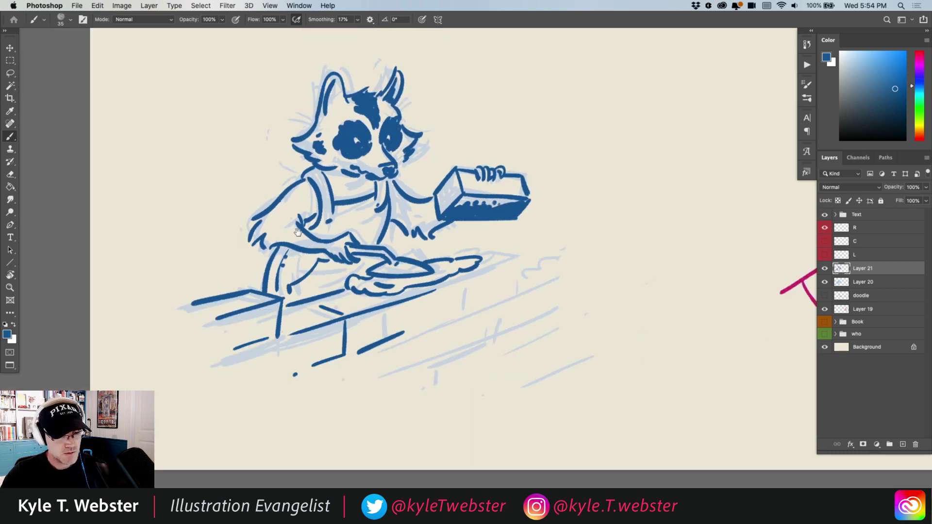
pyautogui.moveTo(412, 212); pyautogui.dragTo(418, 215)
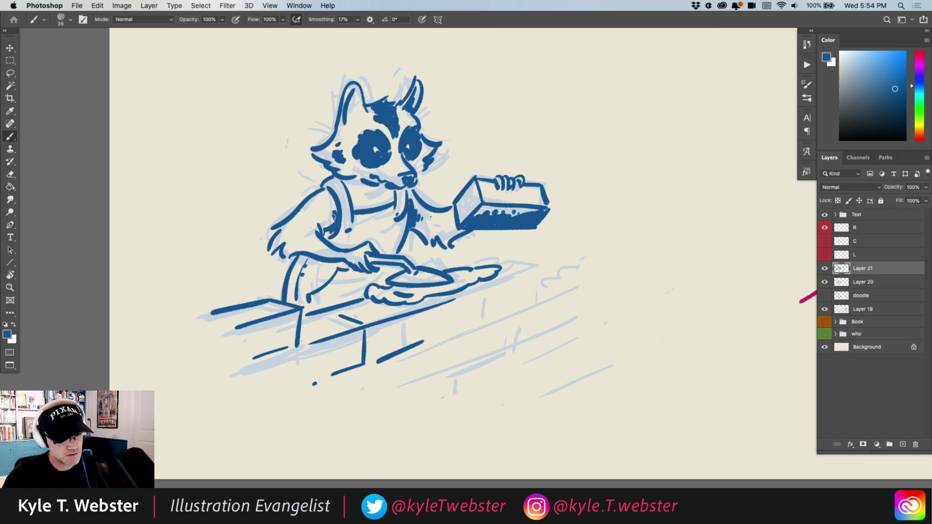
# - Extend the wall's top edge to its far end and ink staggered brick joints across the rest of the face
pyautogui.moveTo(380, 244); pyautogui.dragTo(388, 230)
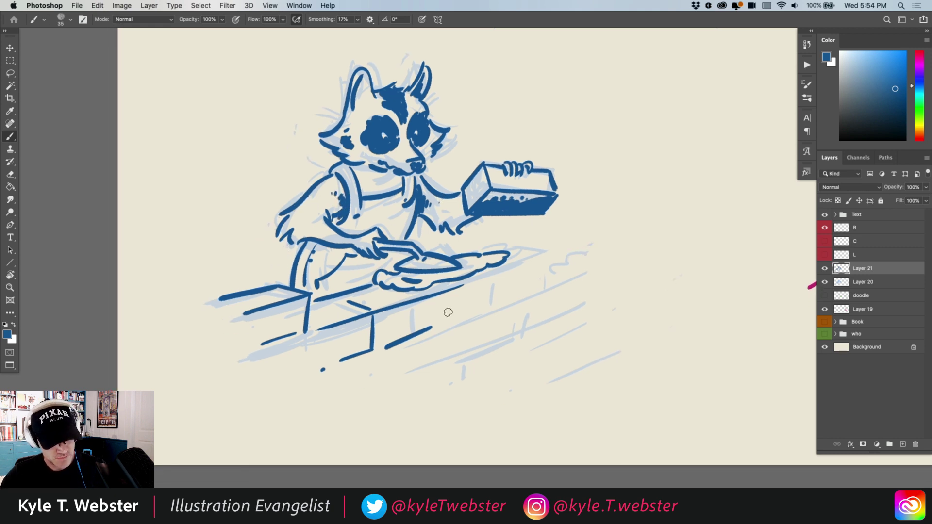
pyautogui.moveTo(449, 293); pyautogui.dragTo(448, 322)
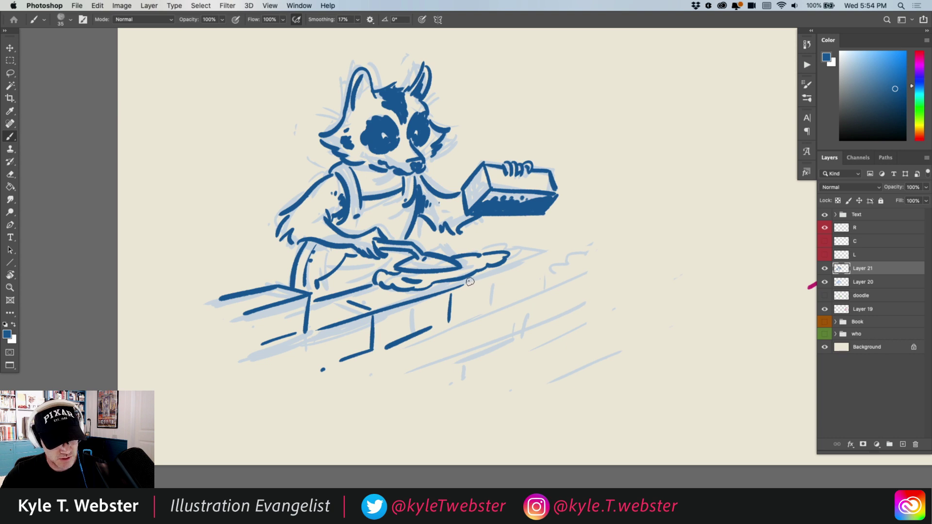
pyautogui.moveTo(469, 282); pyautogui.dragTo(547, 255)
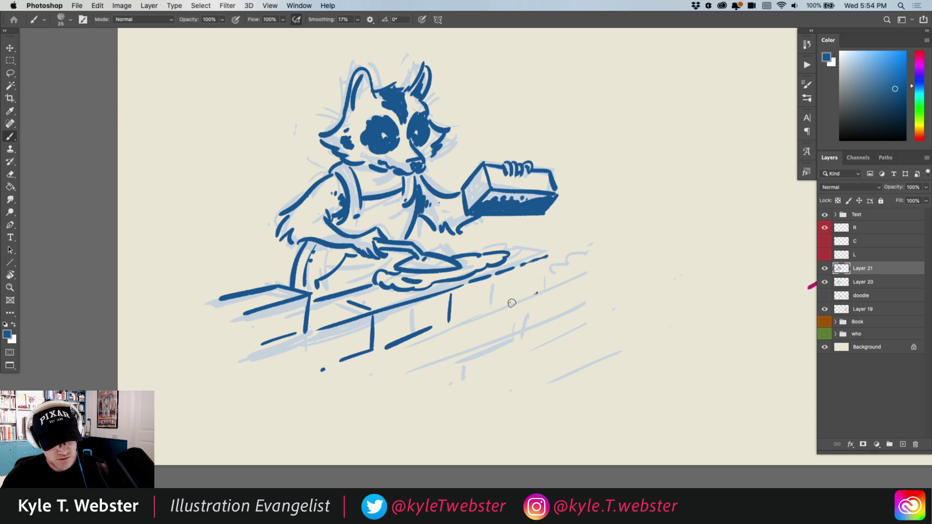
pyautogui.moveTo(511, 303); pyautogui.dragTo(485, 312)
pyautogui.click(470, 318)
pyautogui.moveTo(511, 275); pyautogui.dragTo(509, 298)
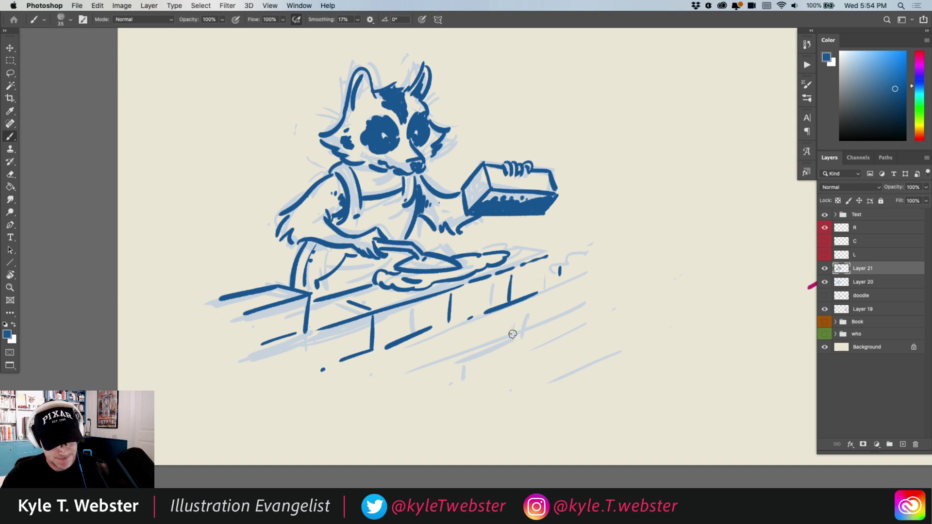
pyautogui.moveTo(509, 333); pyautogui.dragTo(435, 362)
pyautogui.moveTo(476, 320)
pyautogui.mouseDown()
pyautogui.moveTo(473, 344)
pyautogui.moveTo(444, 384)
pyautogui.mouseUp()
pyautogui.moveTo(507, 345); pyautogui.dragTo(505, 354)
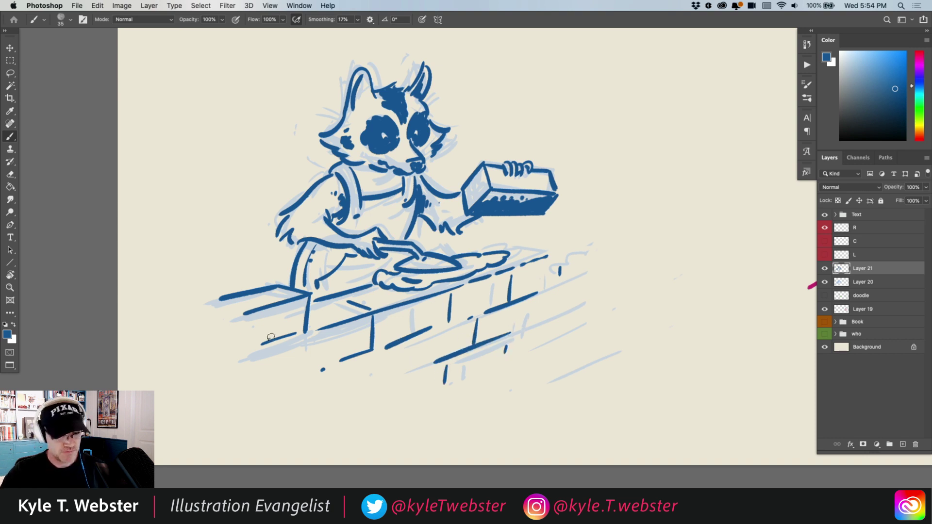
# - Draw a slanted accent line and a music note beside the raccoon's head
pyautogui.moveTo(351, 93); pyautogui.dragTo(356, 150)
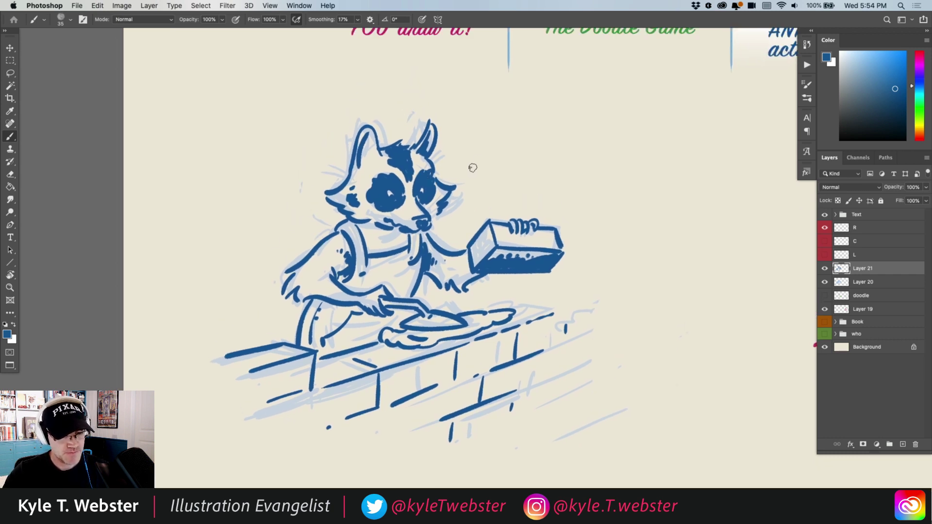
pyautogui.moveTo(487, 143); pyautogui.dragTo(465, 175)
pyautogui.moveTo(518, 127); pyautogui.dragTo(499, 155)
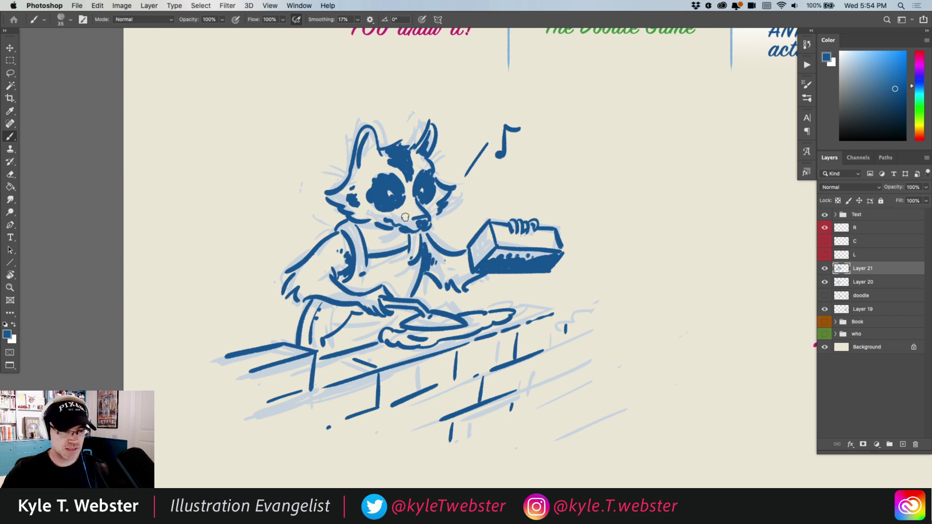
pyautogui.keyDown('alt'); pyautogui.keyDown('super'); pyautogui.click(330, 291); pyautogui.keyUp('super'); pyautogui.keyUp('alt')
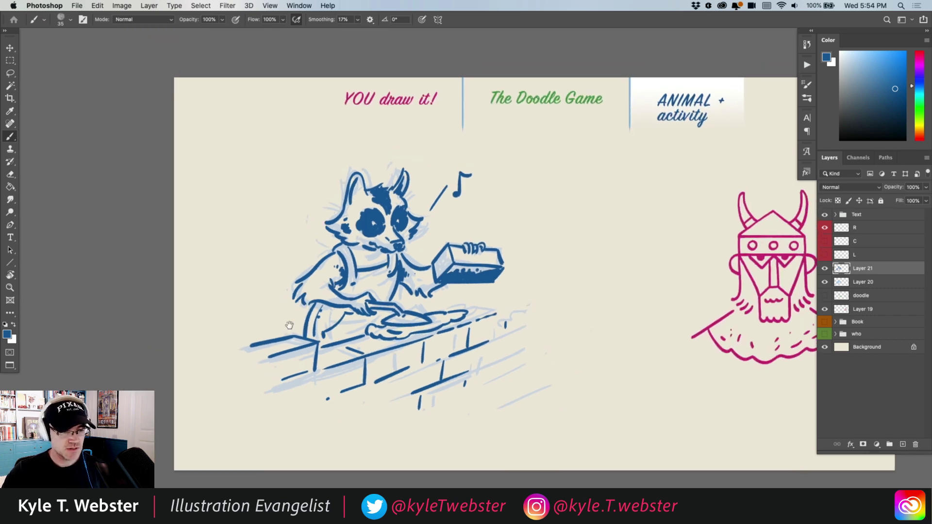
# - Add short fur strokes on both sides of the raccoon's head and hide the rough sketch on Layer 20
pyautogui.keyDown('super'); pyautogui.click(321, 224); pyautogui.keyUp('super')
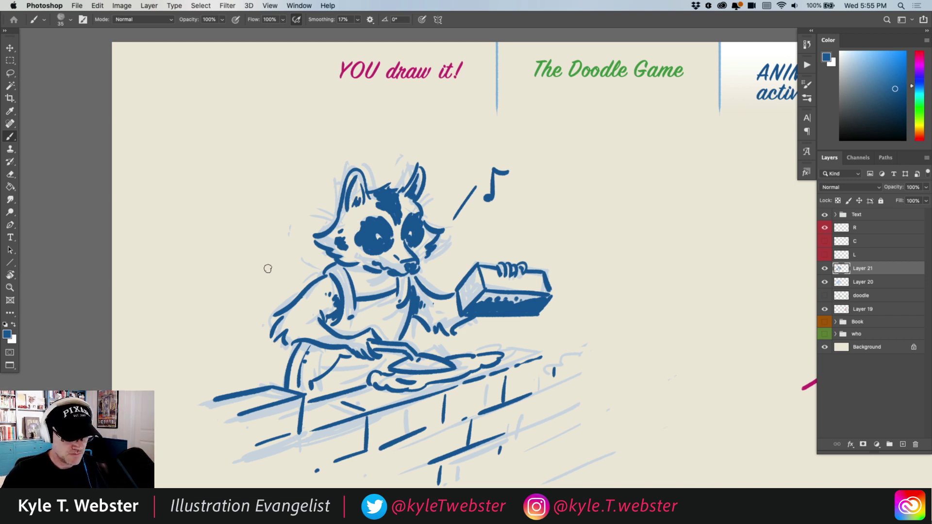
pyautogui.moveTo(335, 217); pyautogui.dragTo(312, 218)
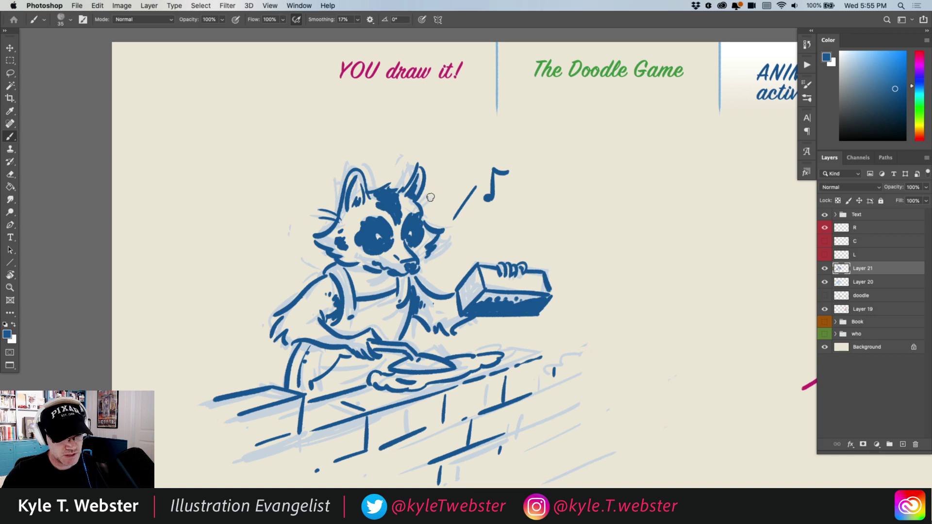
pyautogui.moveTo(430, 197); pyautogui.dragTo(418, 206)
pyautogui.moveTo(433, 203); pyautogui.dragTo(415, 212)
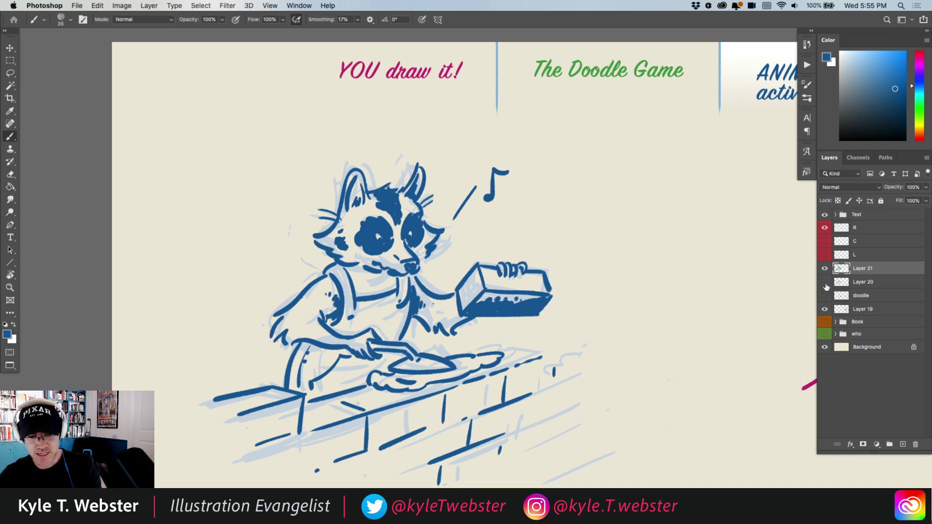
# - Ink a bushy striped tail with a solid dark tip behind the raccoon, and shift the inked drawing slightly to the right
pyautogui.moveTo(283, 364)
pyautogui.mouseDown()
pyautogui.moveTo(256, 364)
pyautogui.moveTo(227, 305)
pyautogui.mouseUp()
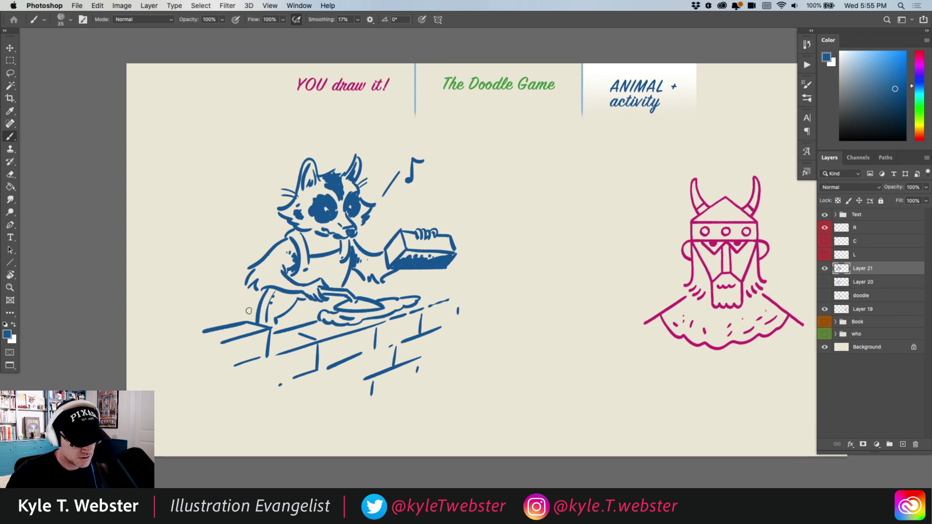
pyautogui.moveTo(248, 311)
pyautogui.mouseDown()
pyautogui.moveTo(195, 246)
pyautogui.moveTo(231, 316)
pyautogui.mouseUp()
pyautogui.moveTo(210, 257); pyautogui.dragTo(178, 258)
pyautogui.moveTo(199, 267)
pyautogui.mouseDown()
pyautogui.moveTo(199, 250)
pyautogui.moveTo(213, 252)
pyautogui.moveTo(194, 247)
pyautogui.moveTo(170, 269)
pyautogui.moveTo(183, 254)
pyautogui.moveTo(170, 256)
pyautogui.moveTo(201, 286)
pyautogui.moveTo(198, 264)
pyautogui.moveTo(220, 275)
pyautogui.moveTo(216, 264)
pyautogui.moveTo(200, 252)
pyautogui.moveTo(231, 306)
pyautogui.moveTo(211, 292)
pyautogui.mouseUp()
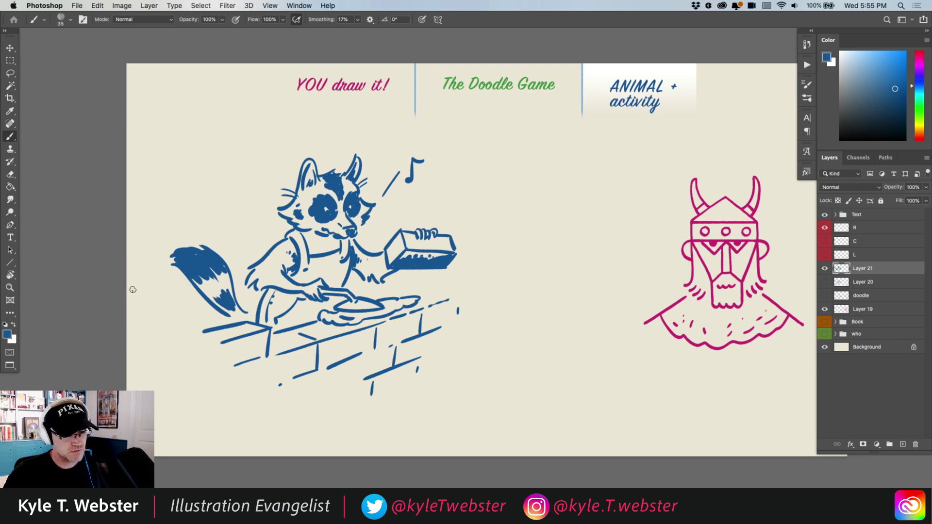
pyautogui.moveTo(261, 308); pyautogui.dragTo(288, 315)
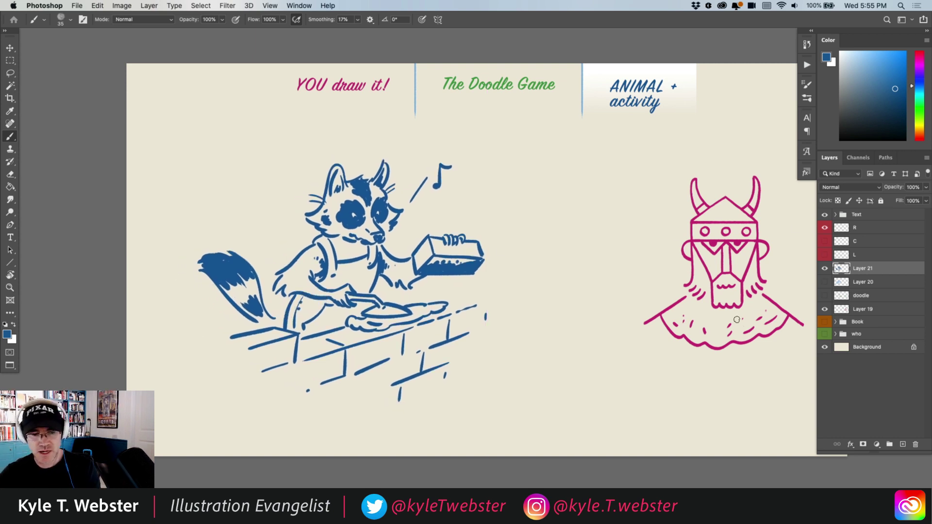
pyautogui.hscroll(5, 555, 294)
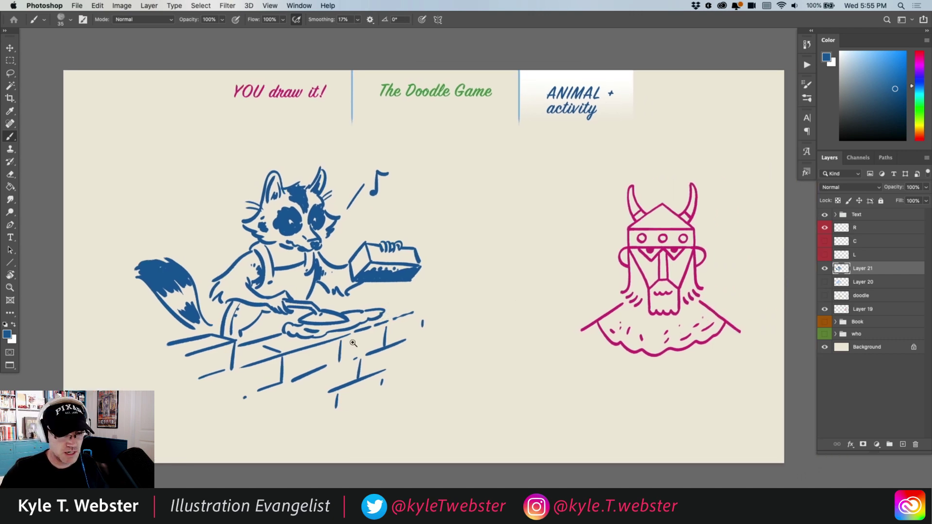
pyautogui.scroll(3, 389, 302)
pyautogui.scroll(2, 339, 340)
pyautogui.hscroll(2, 340, 340)
pyautogui.hscroll(-1, 303, 389)
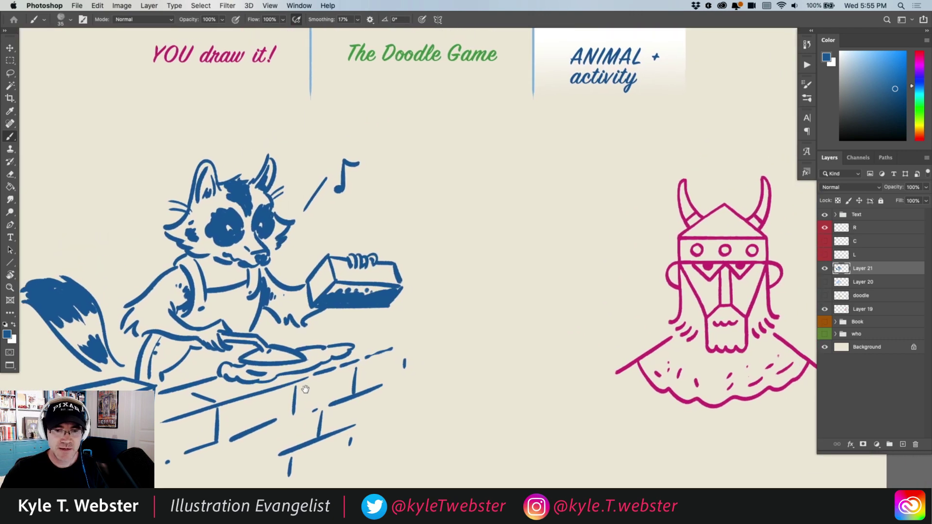